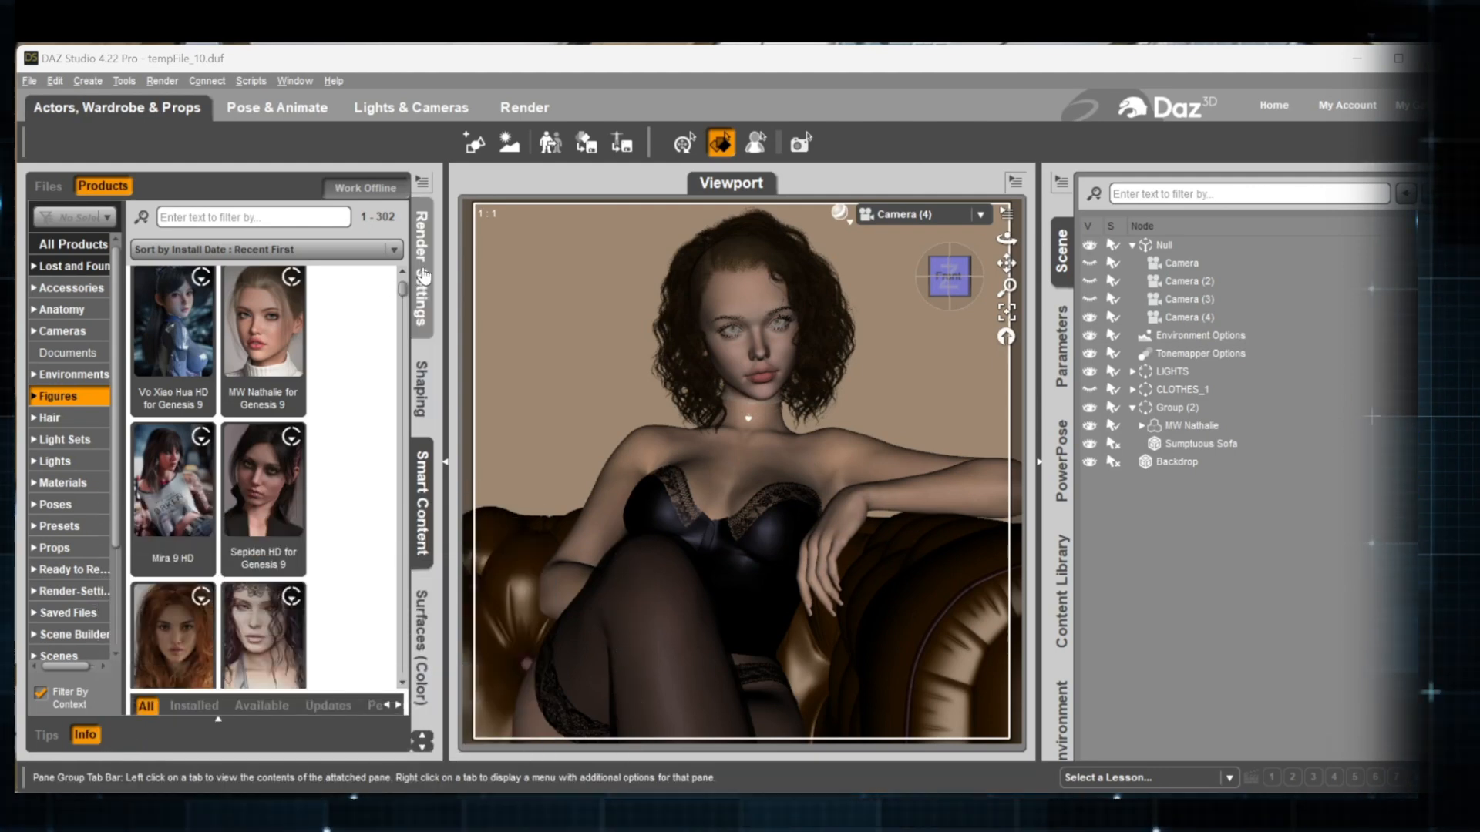
Filter the full list of render settings by "den" to find the post denoiser option.
click(424, 270)
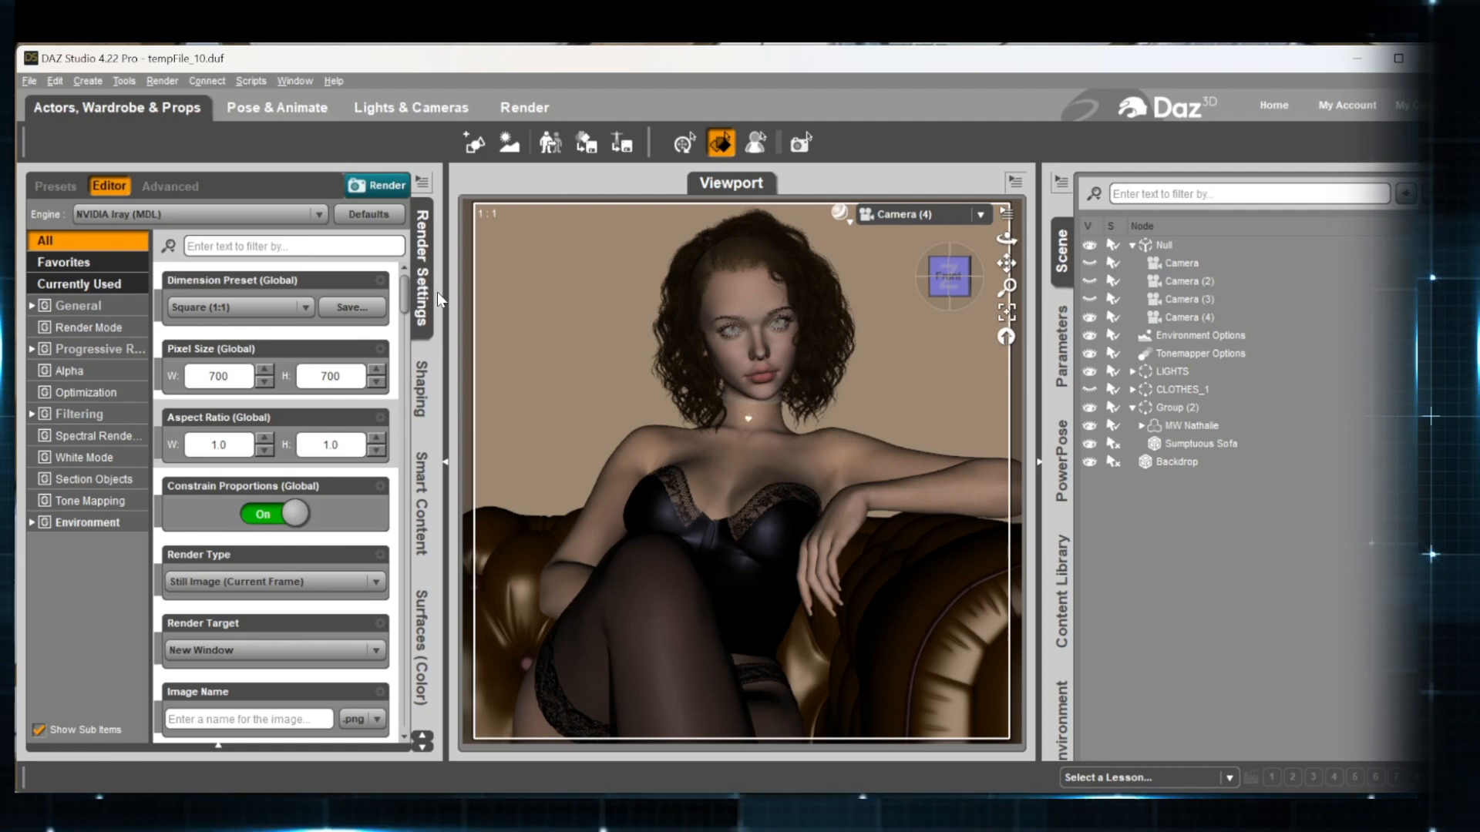
click(54, 265)
click(47, 245)
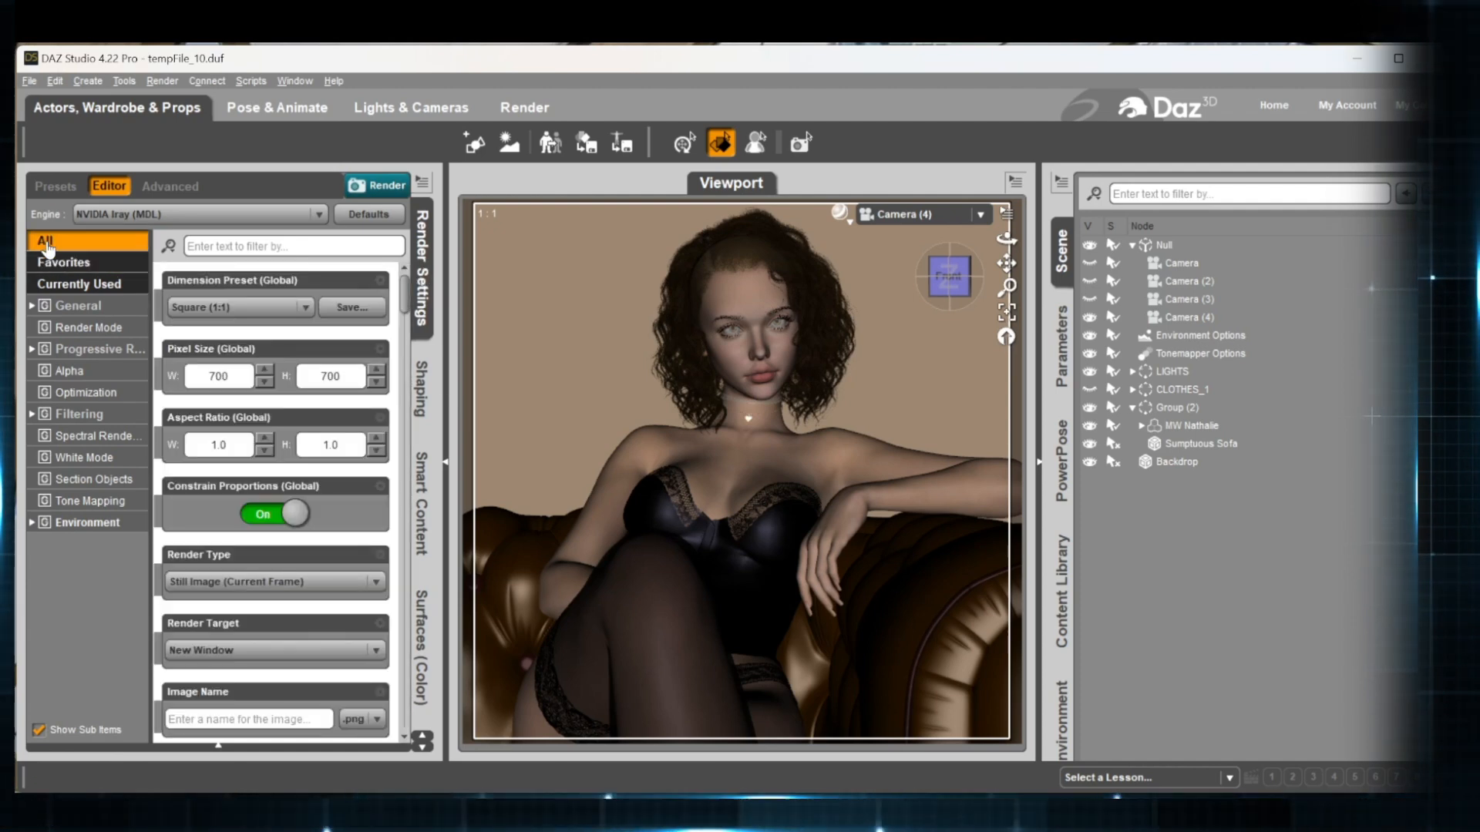
click(221, 245)
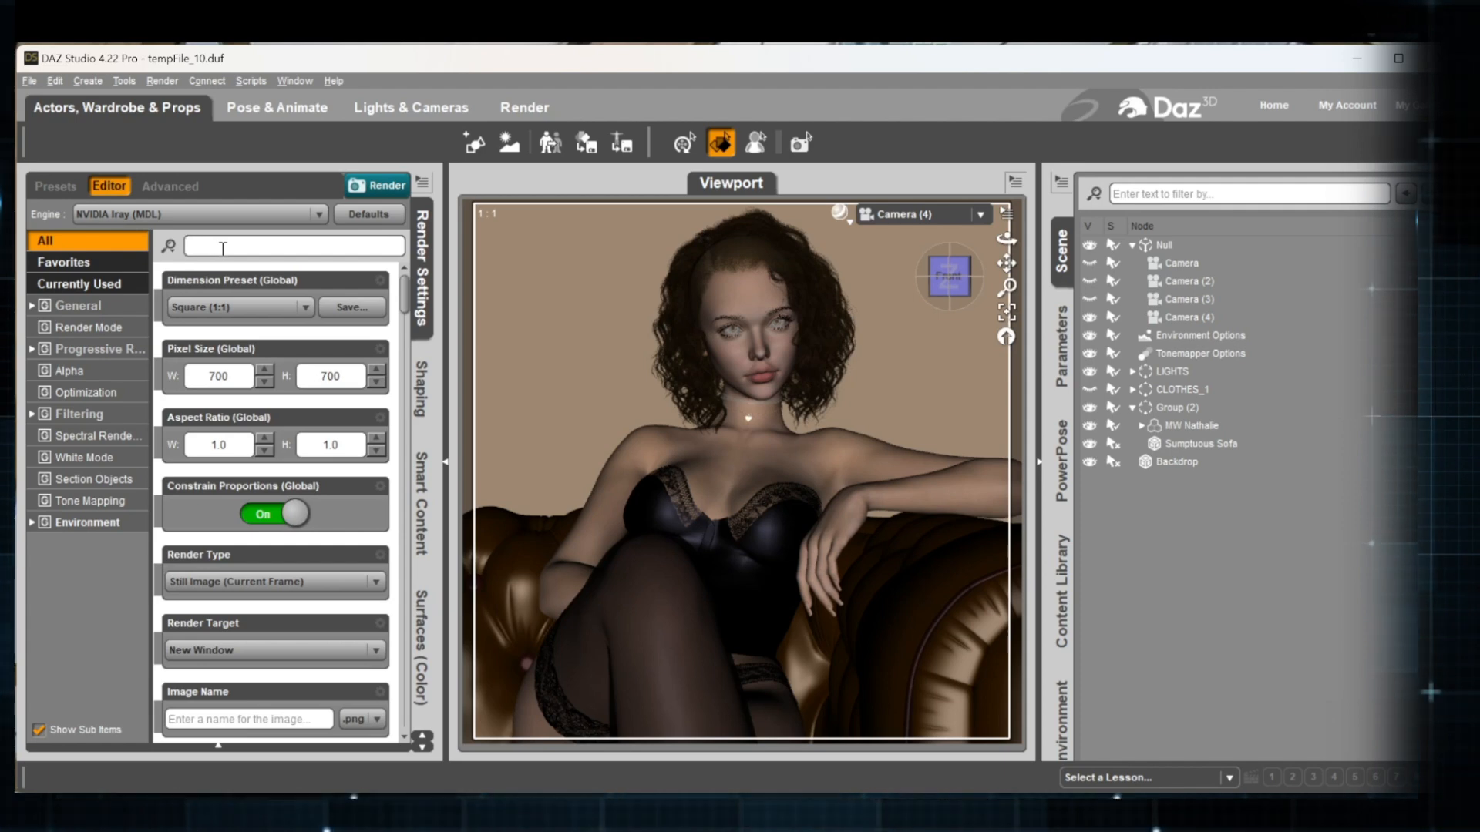
text(den)
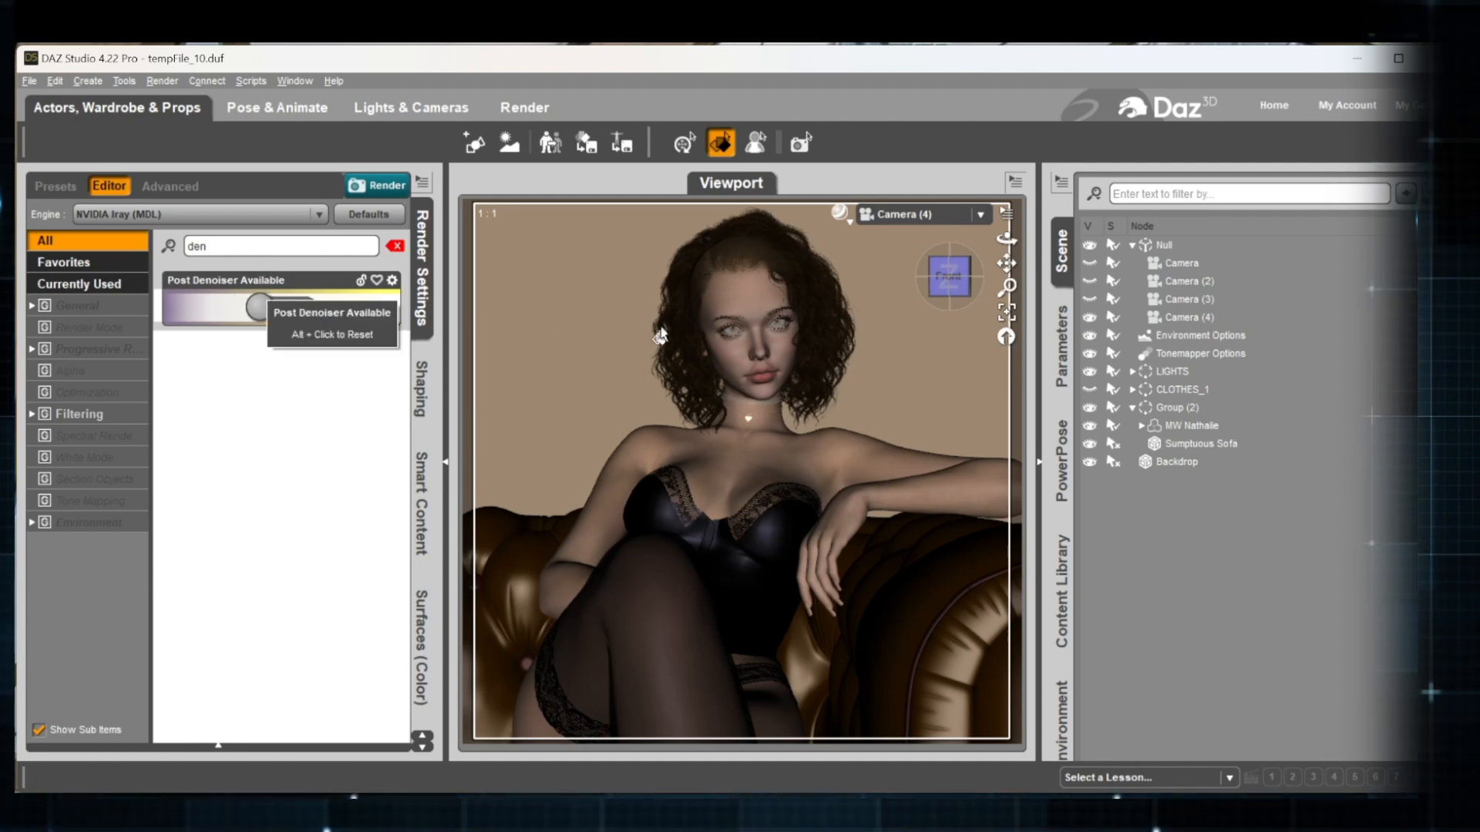
Preview the scene in NVIDIA Iray with the post denoiser off and examine the noise on the figure's face up close.
click(840, 213)
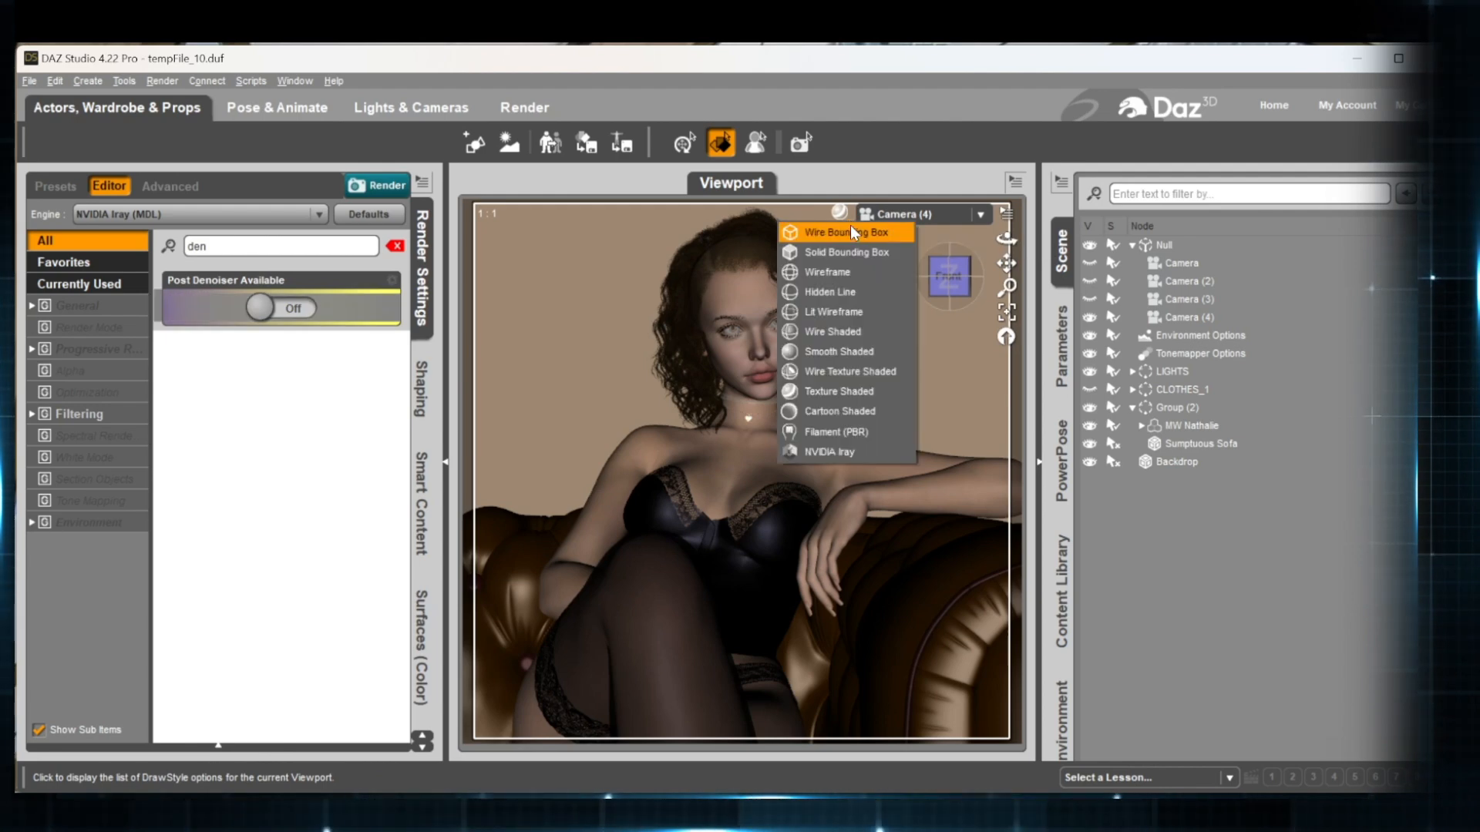
click(828, 453)
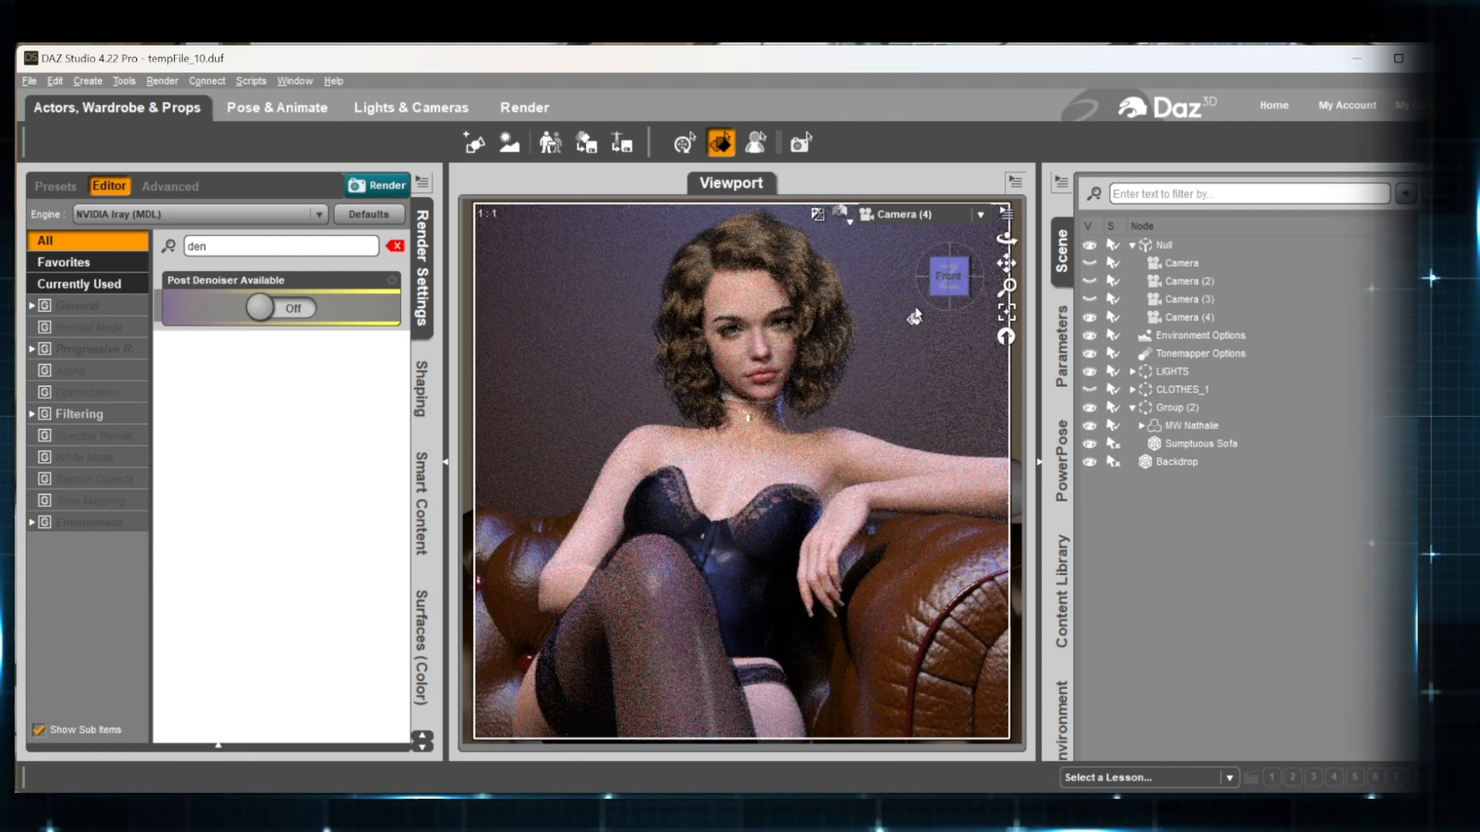
scroll(875, 266, up, 8)
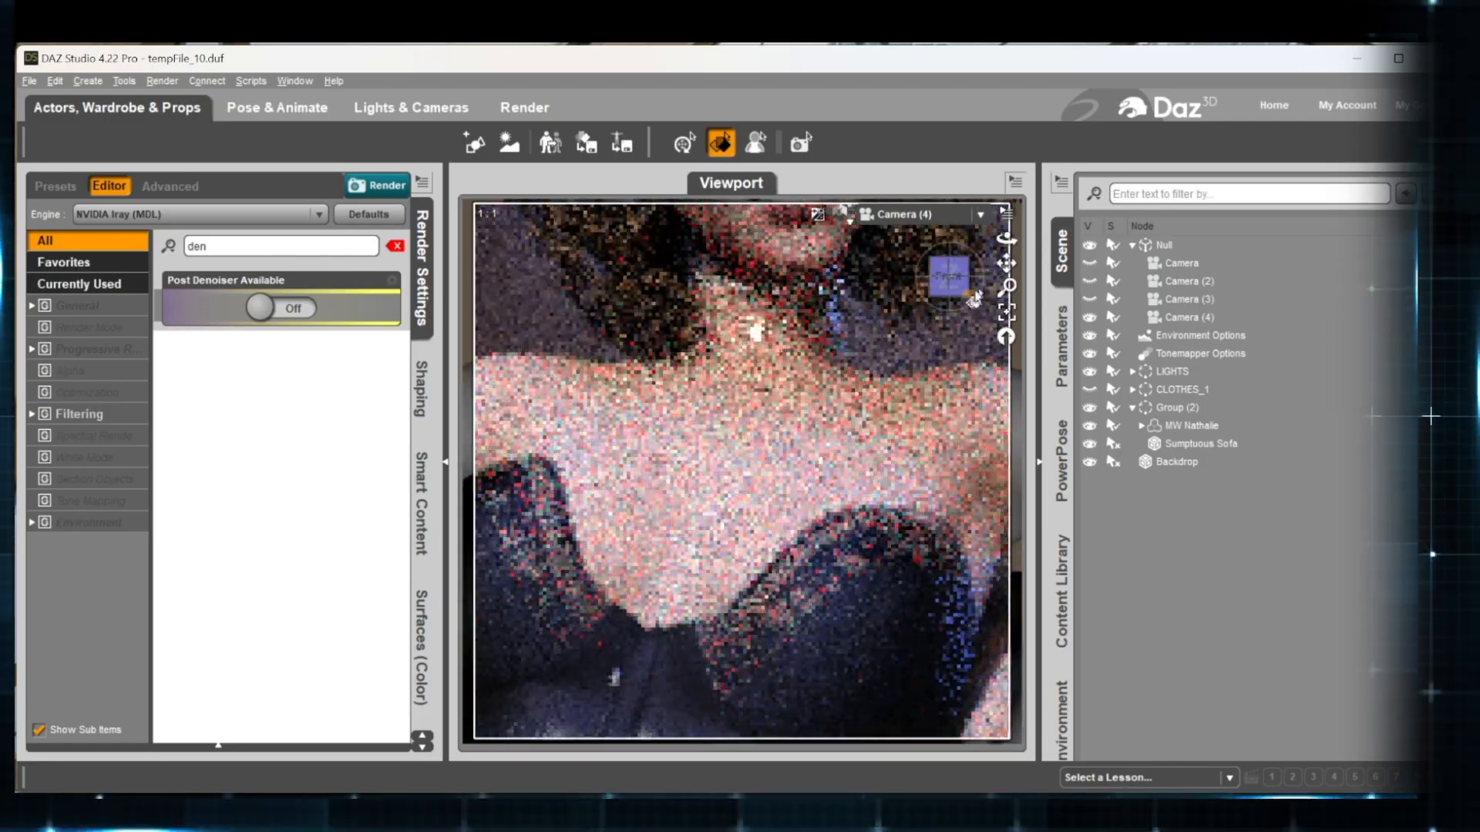
drag(1006, 263, 1005, 267)
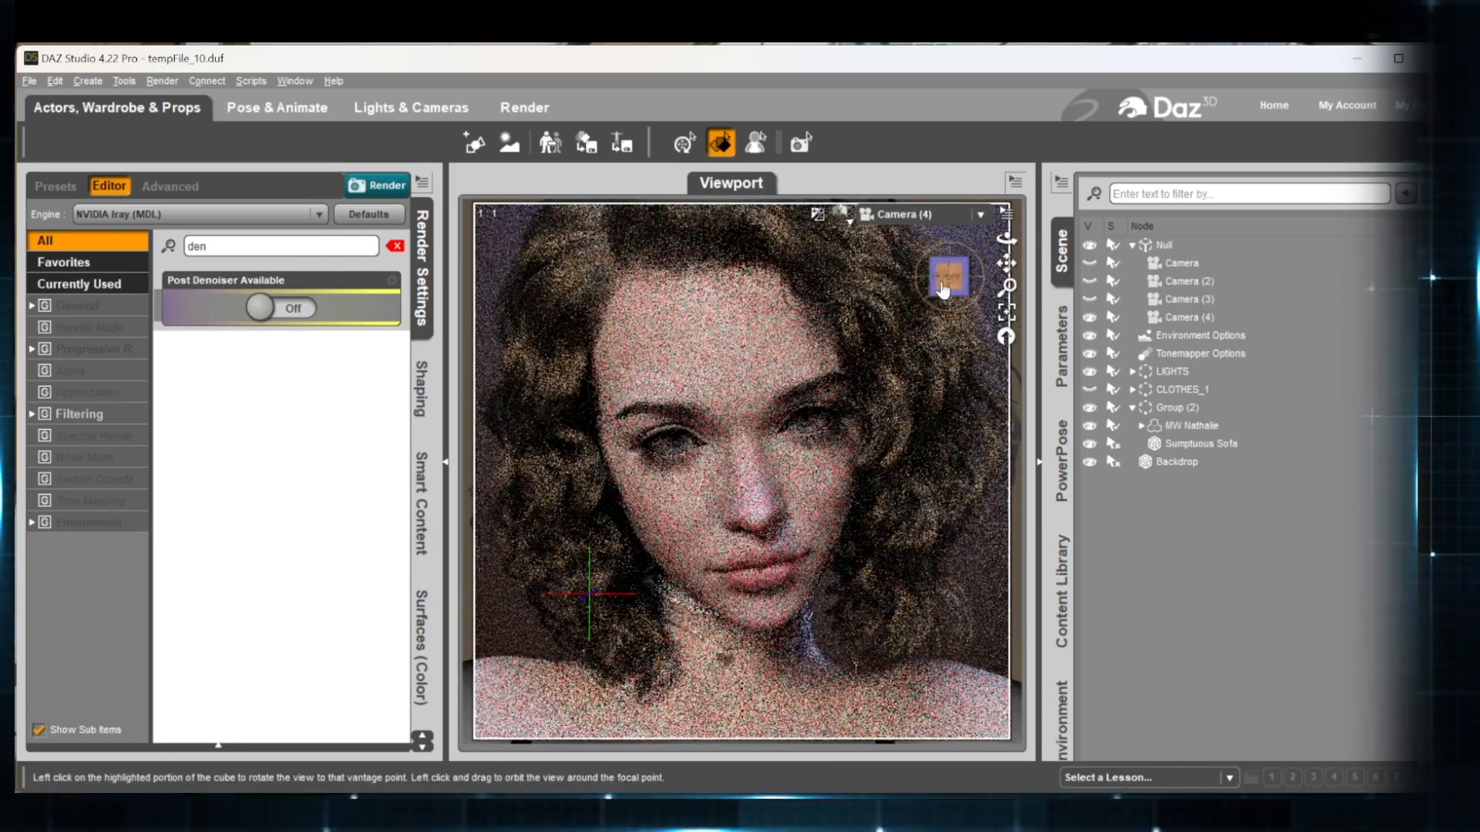
scroll(877, 300, up, 3)
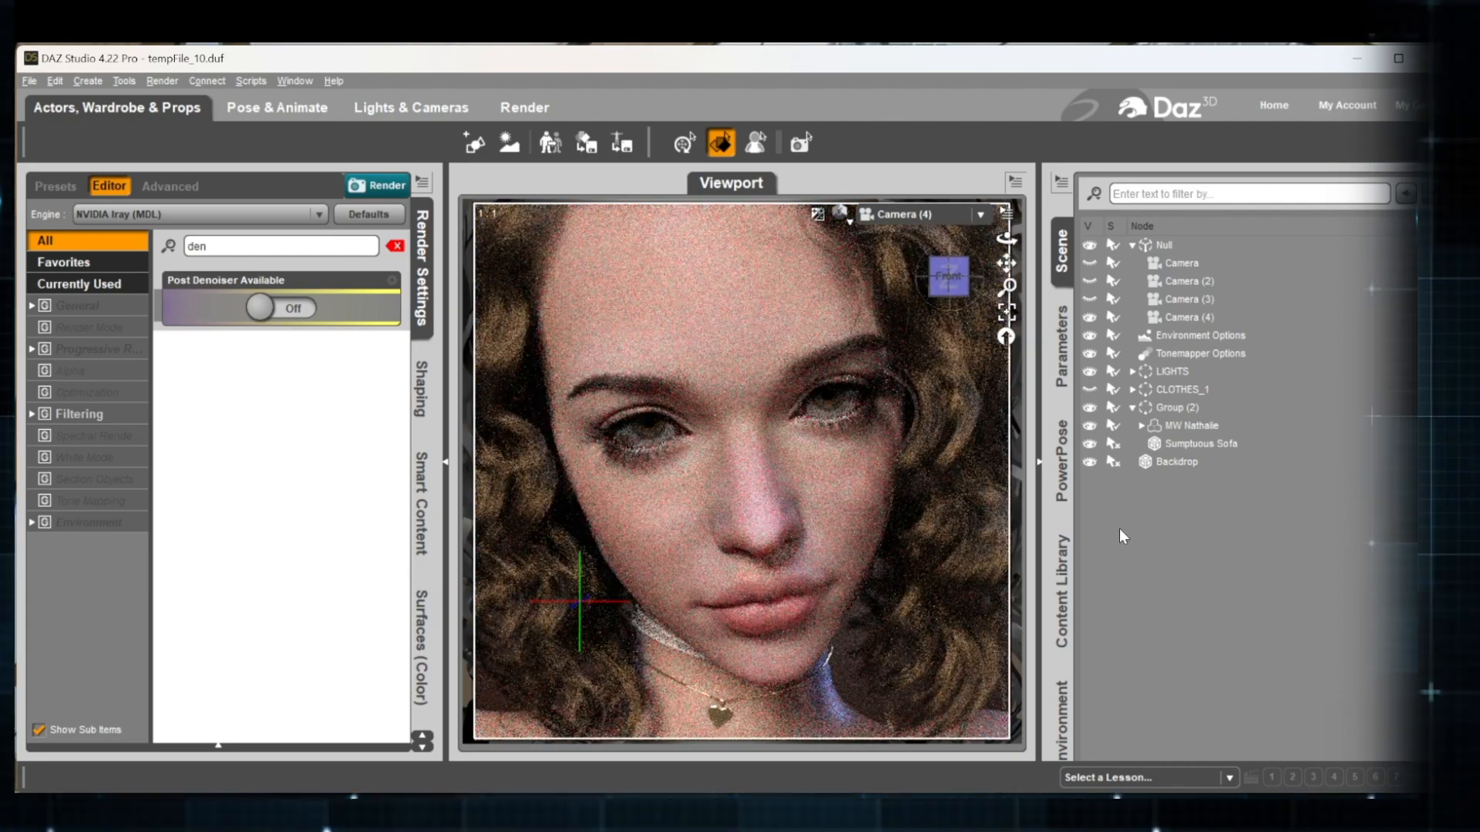
drag(949, 279, 1007, 265)
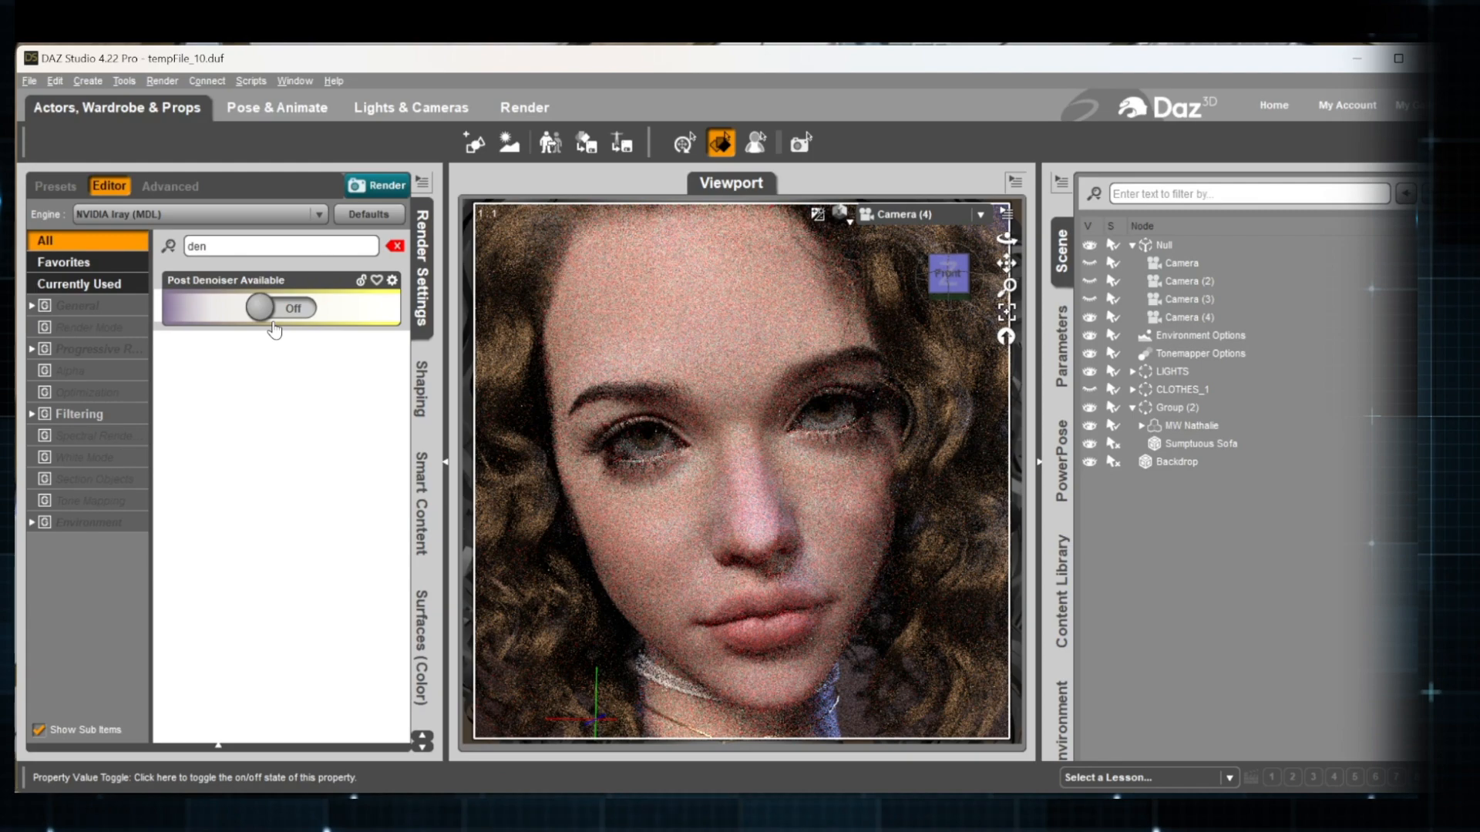
Return the viewport to Texture Shaded and turn on Post Denoiser Available.
click(839, 212)
click(843, 388)
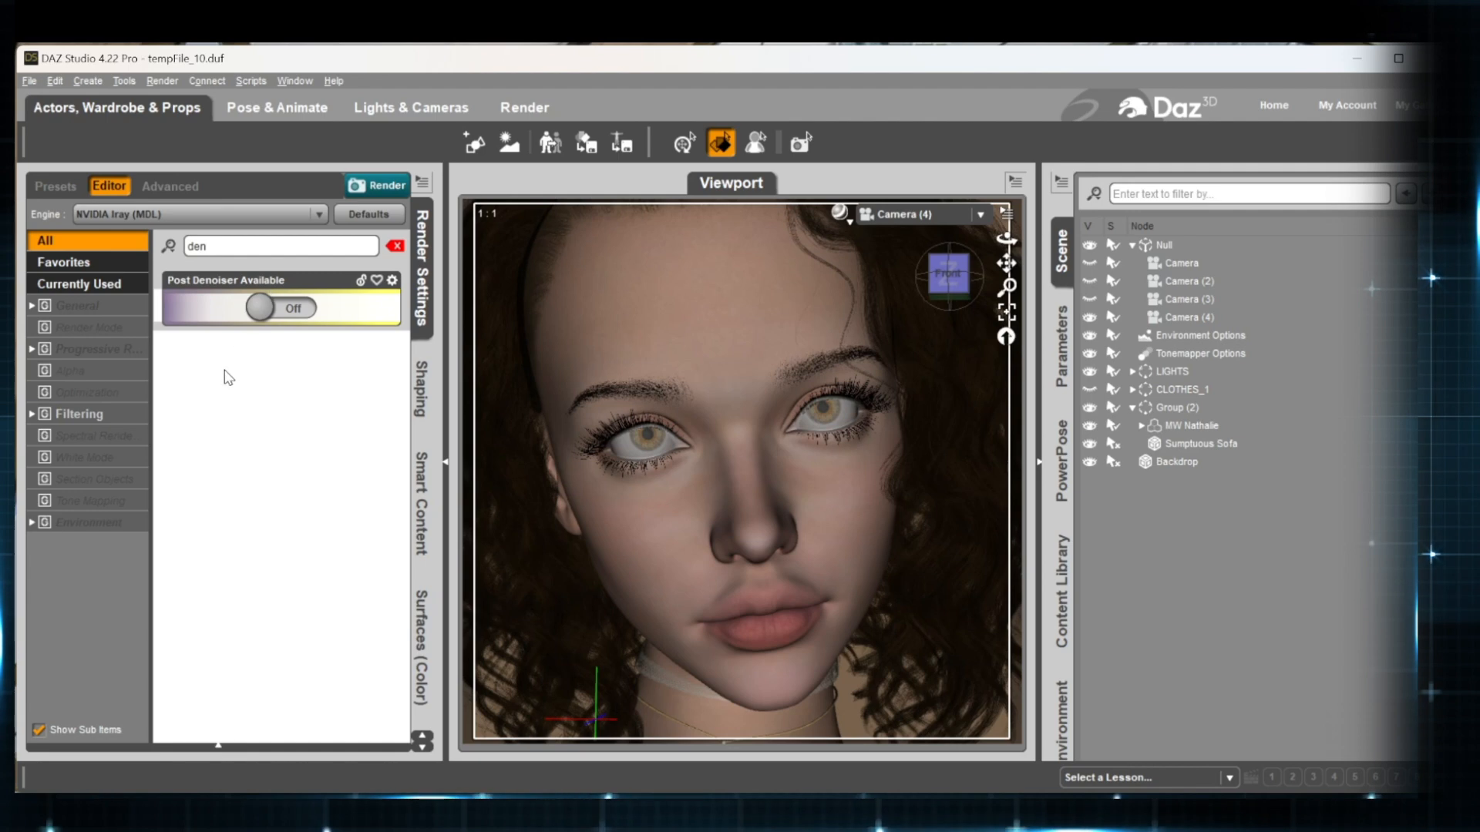
click(260, 308)
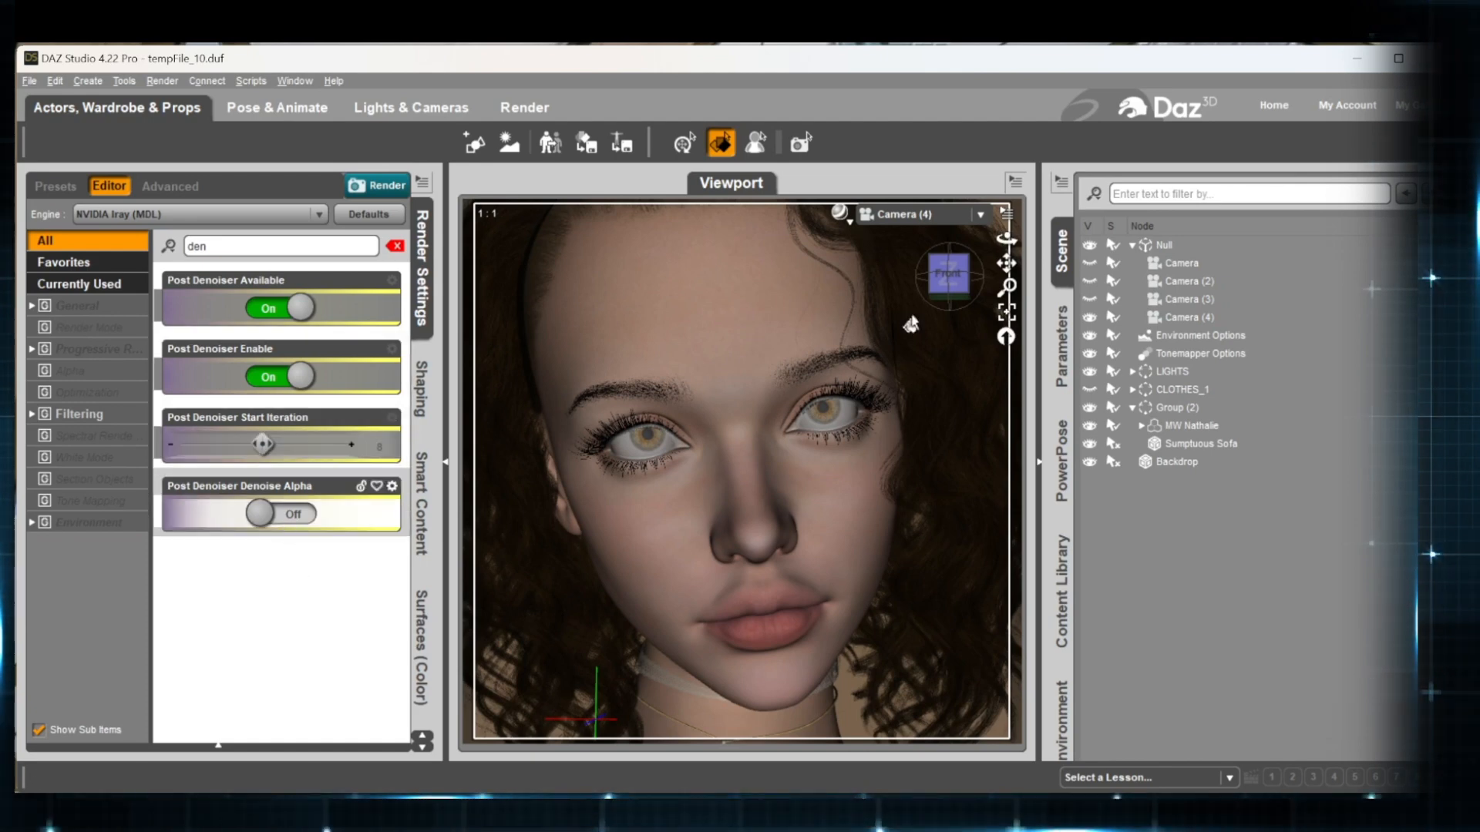
Set the viewport to NVIDIA Iray with the denoiser on and frame the face in close-up from slightly different angles.
click(840, 213)
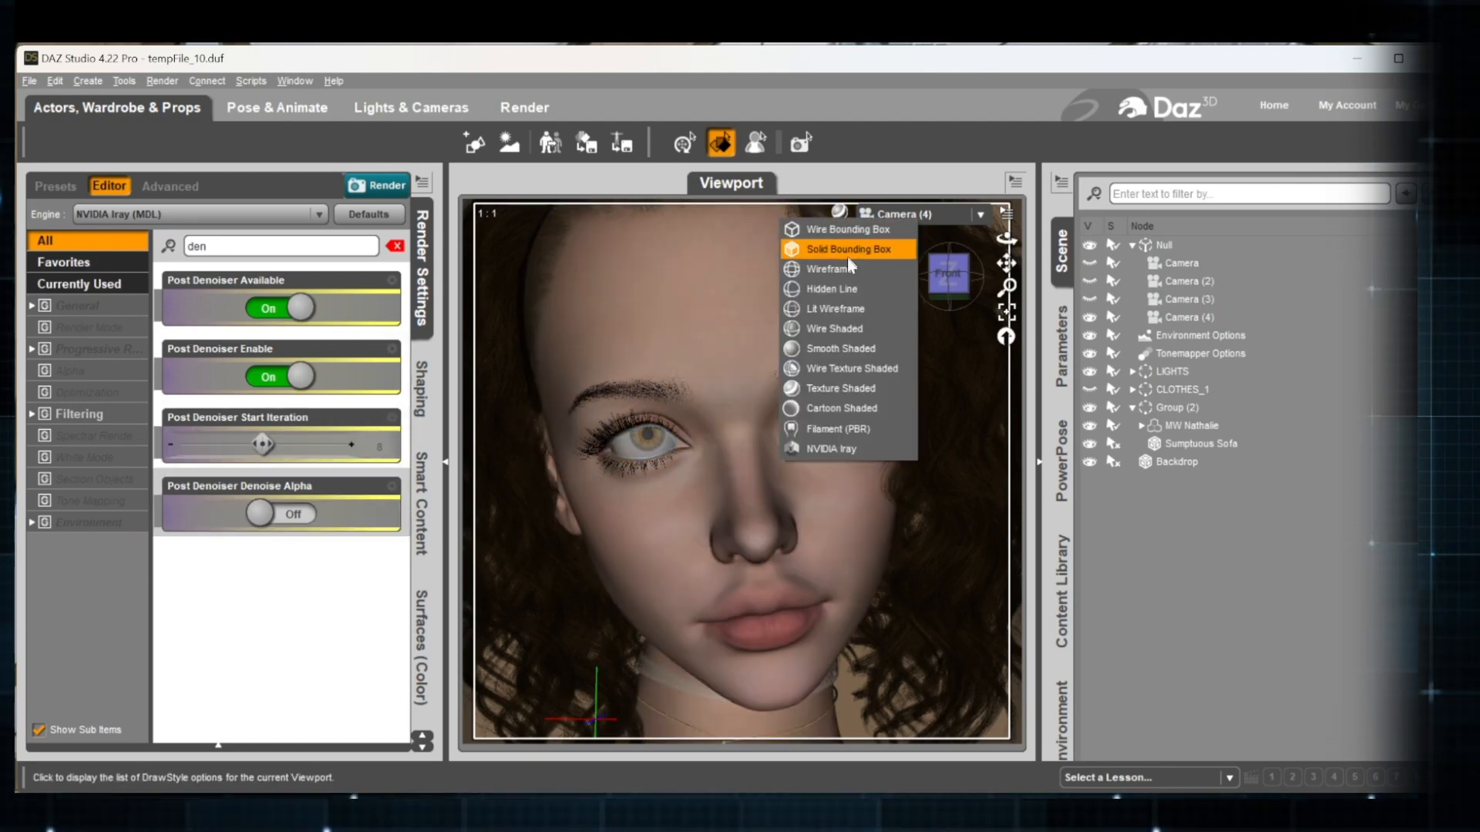
click(838, 452)
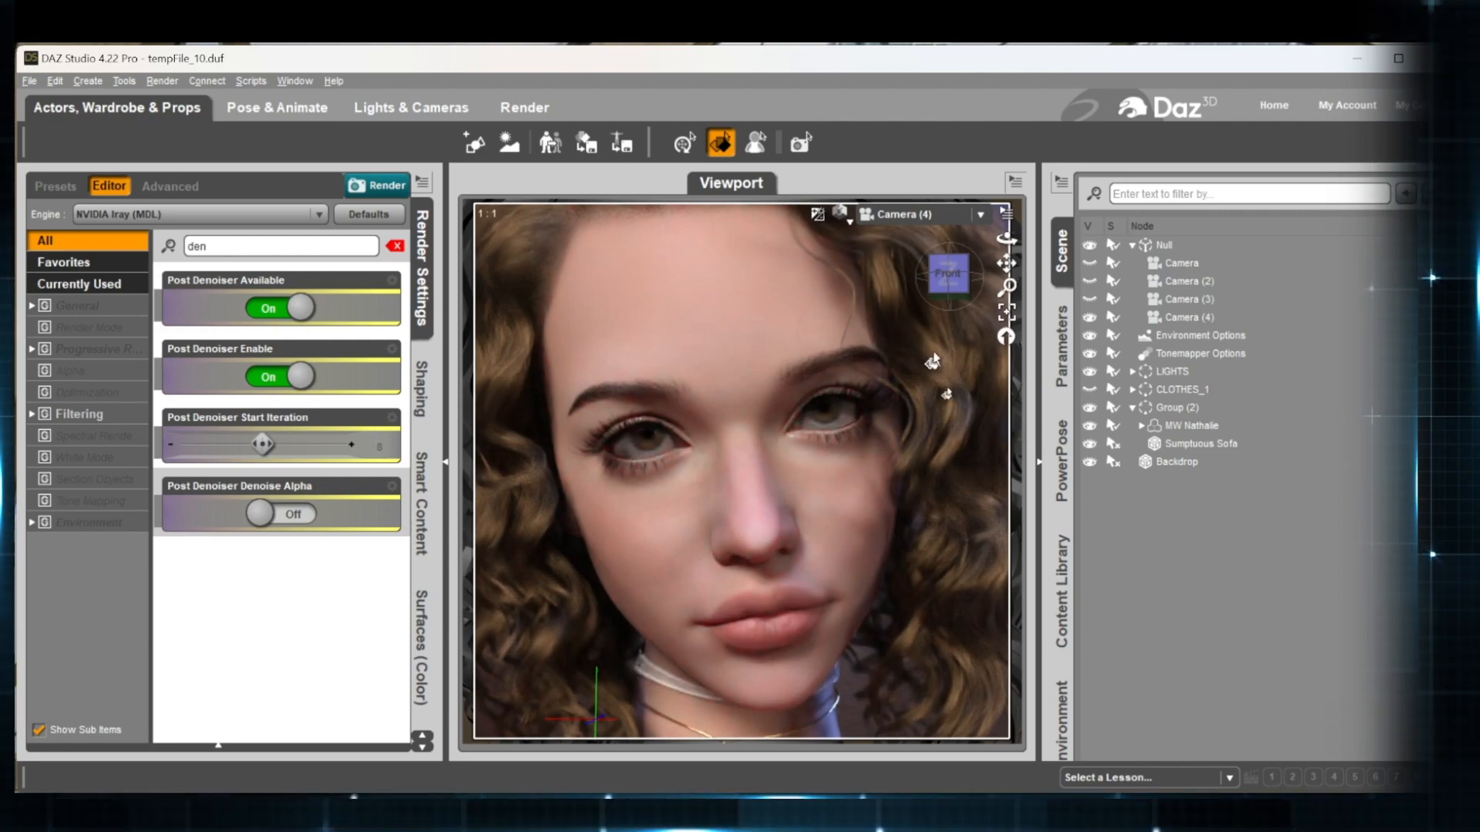
scroll(819, 293, up, 5)
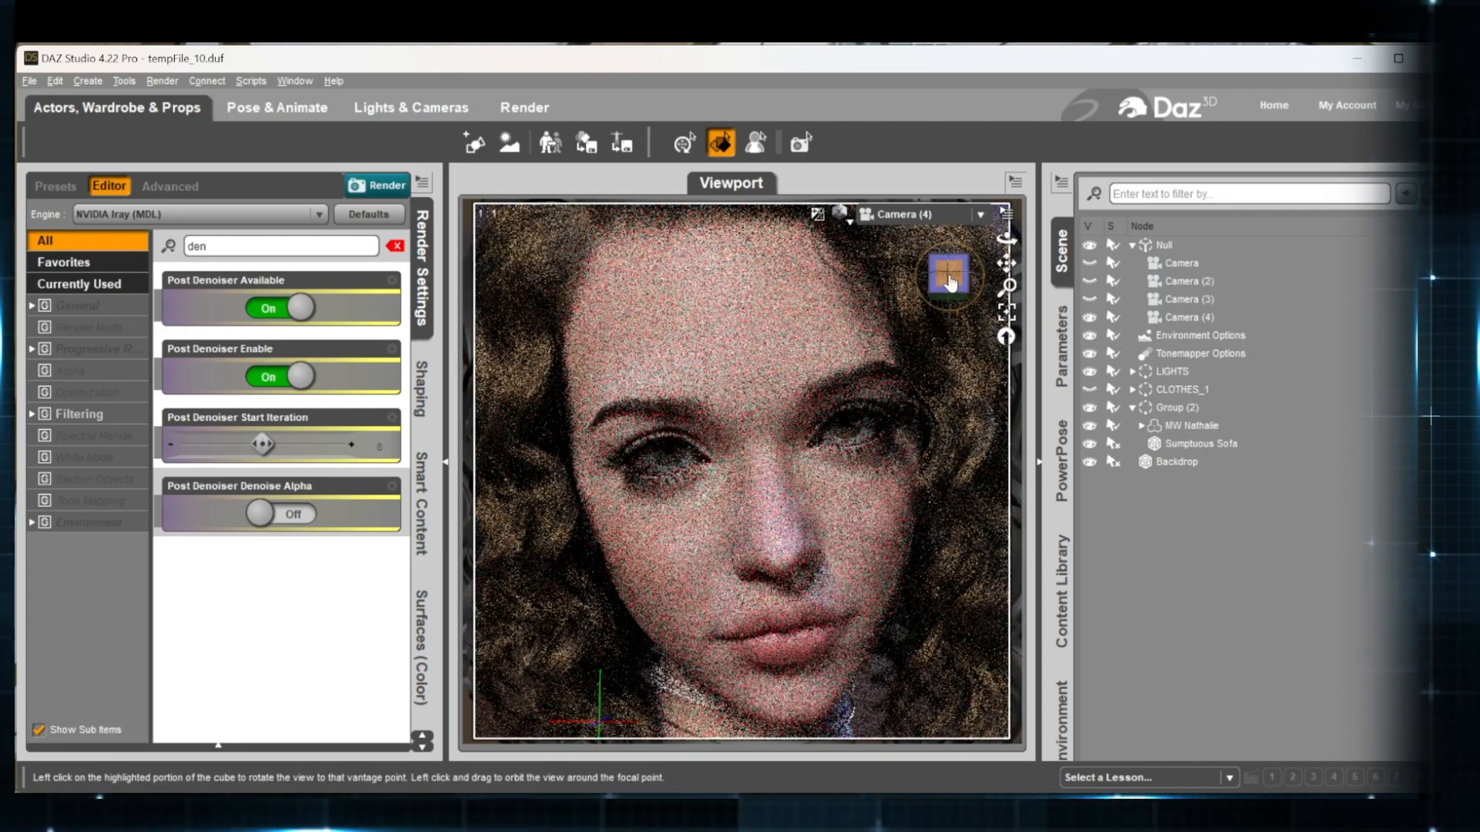
drag(949, 275, 946, 275)
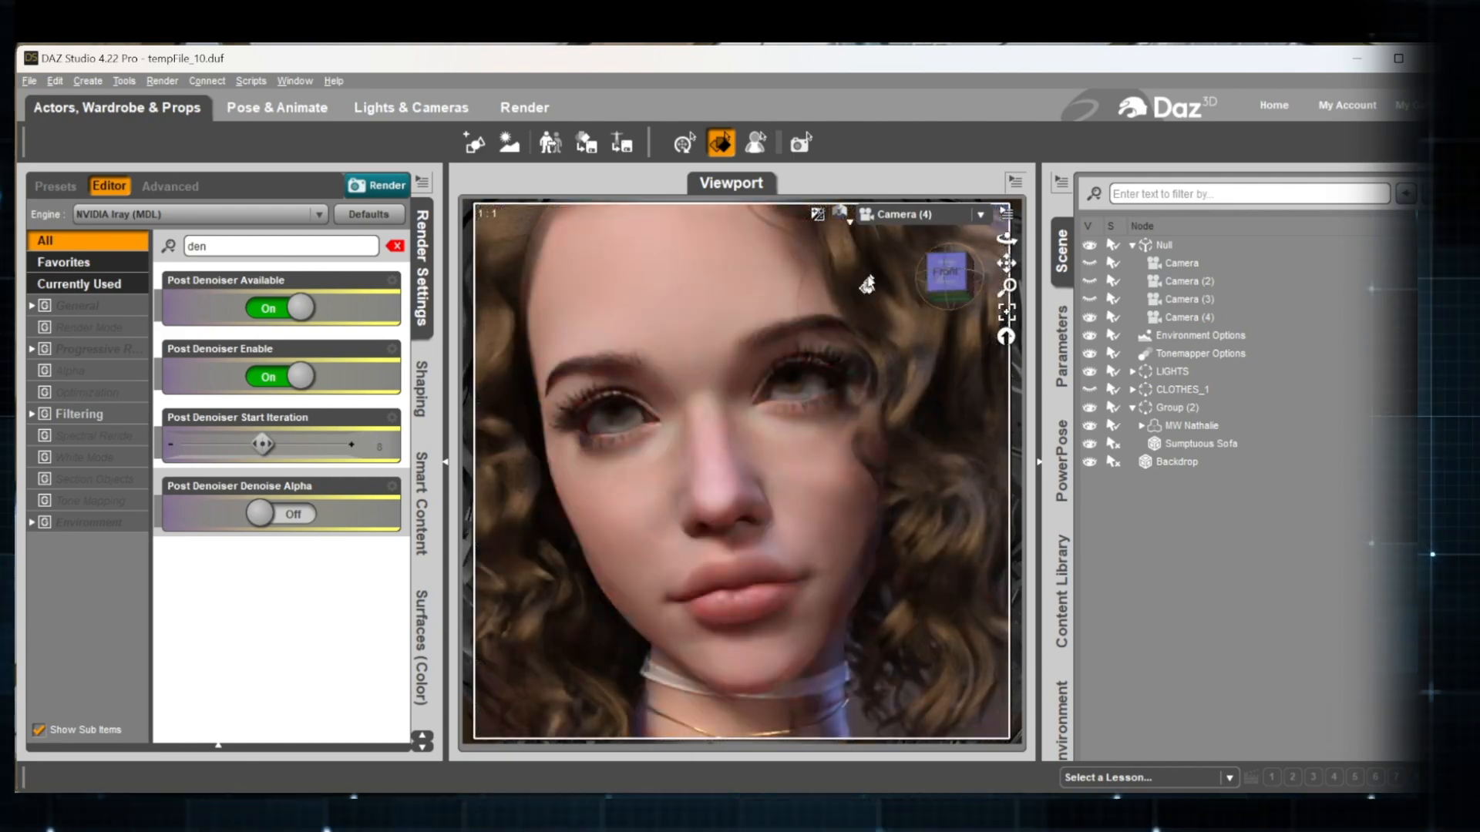
scroll(866, 285, up, 3)
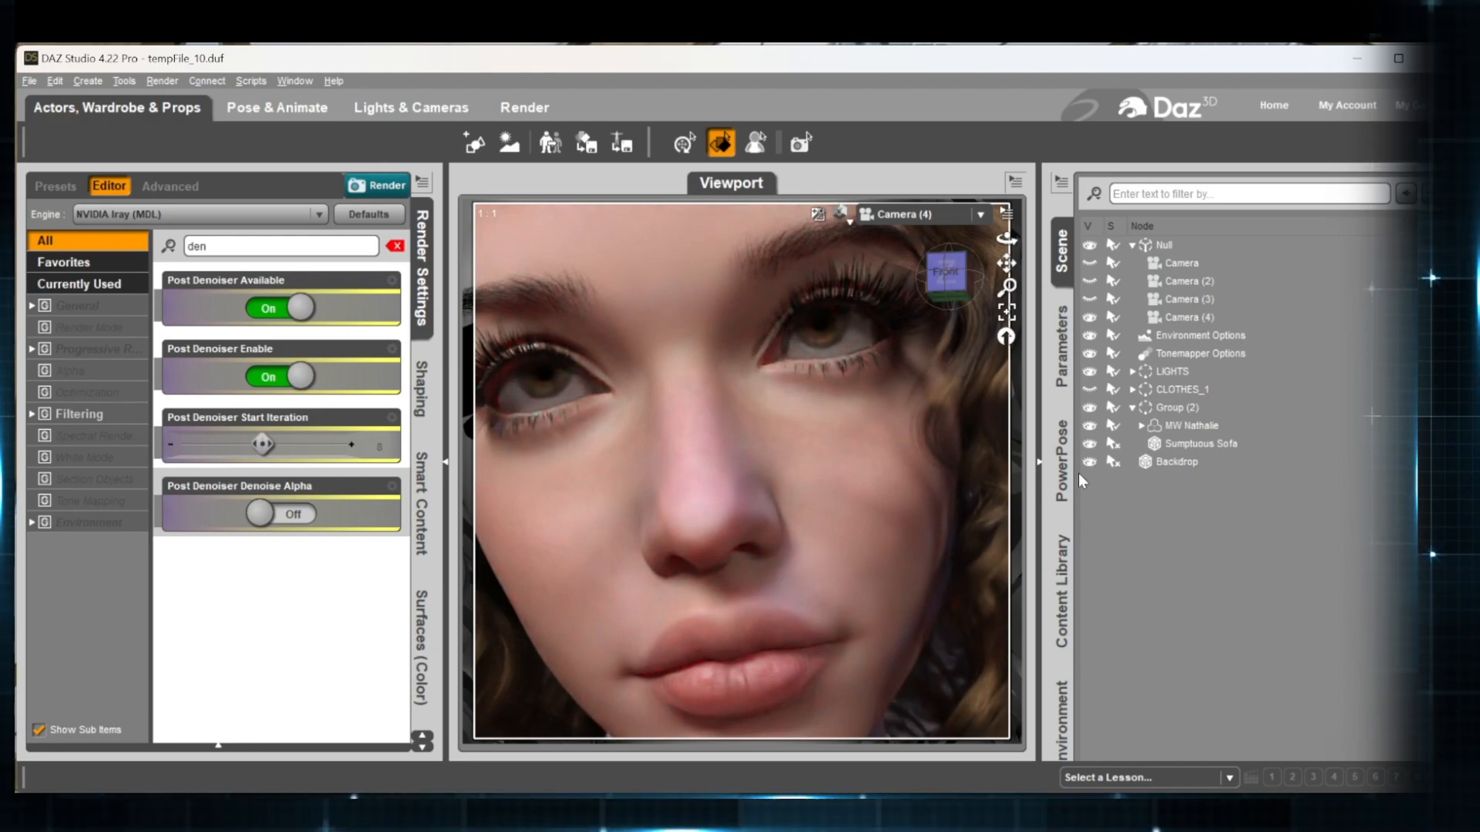
Pull the camera back from the face and reframe the denoised preview on the seated figure and sofa arm from the front.
scroll(852, 429, down, 5)
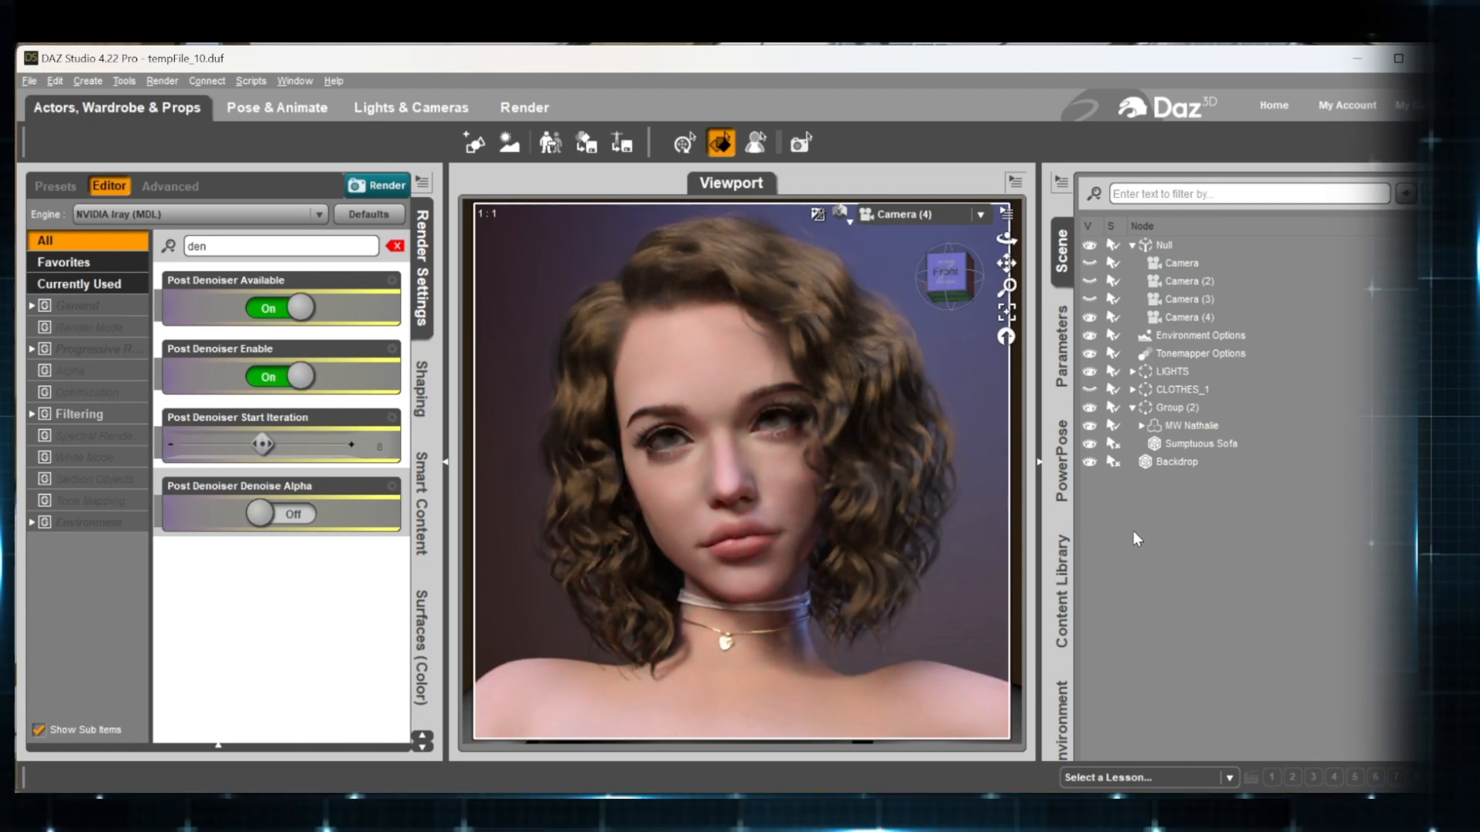
scroll(926, 347, down, 3)
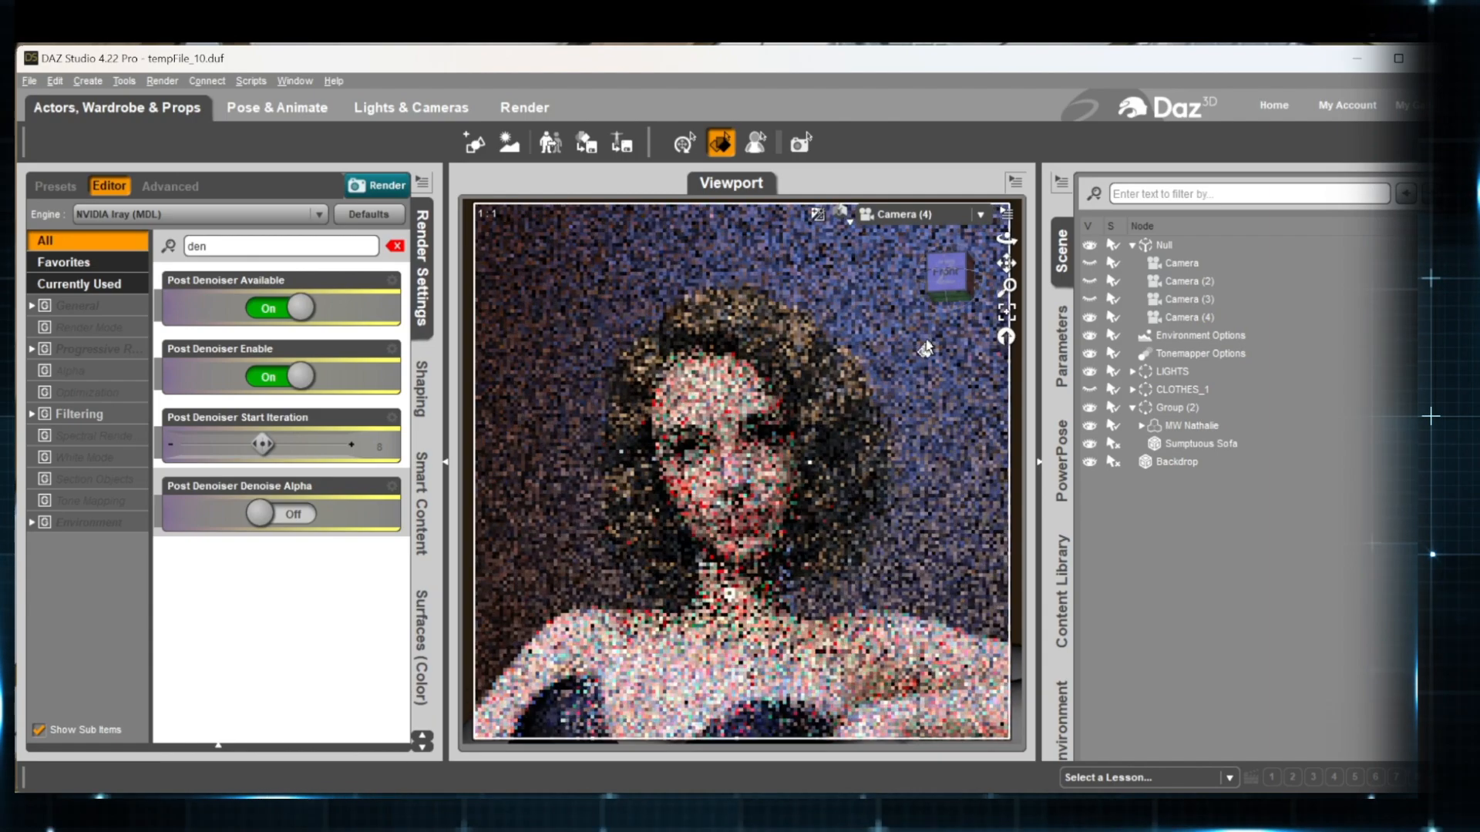
scroll(926, 347, down, 2)
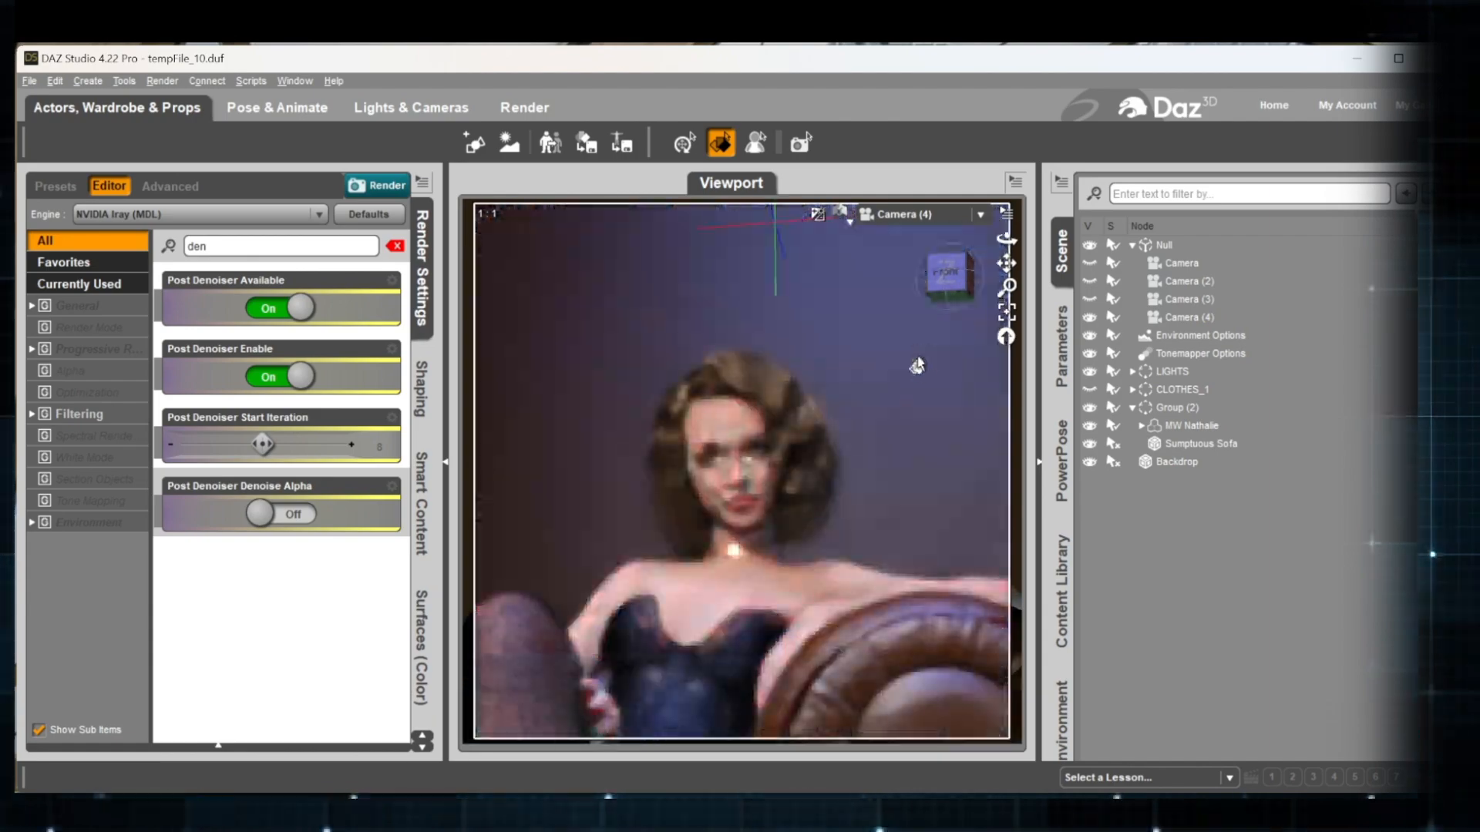
scroll(918, 363, down, 1)
drag(1004, 262, 996, 212)
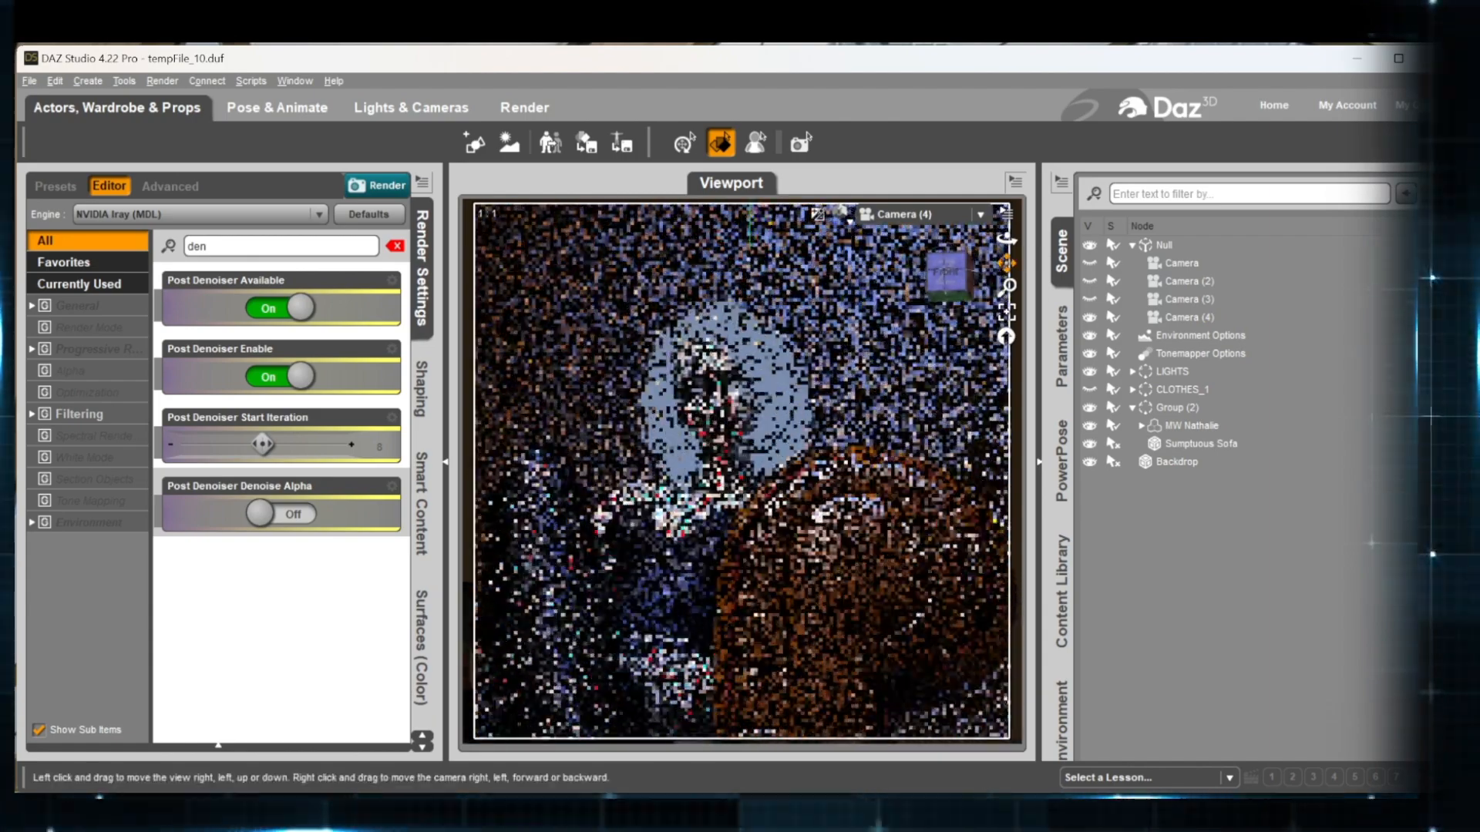
drag(947, 274, 943, 278)
drag(947, 274, 1019, 276)
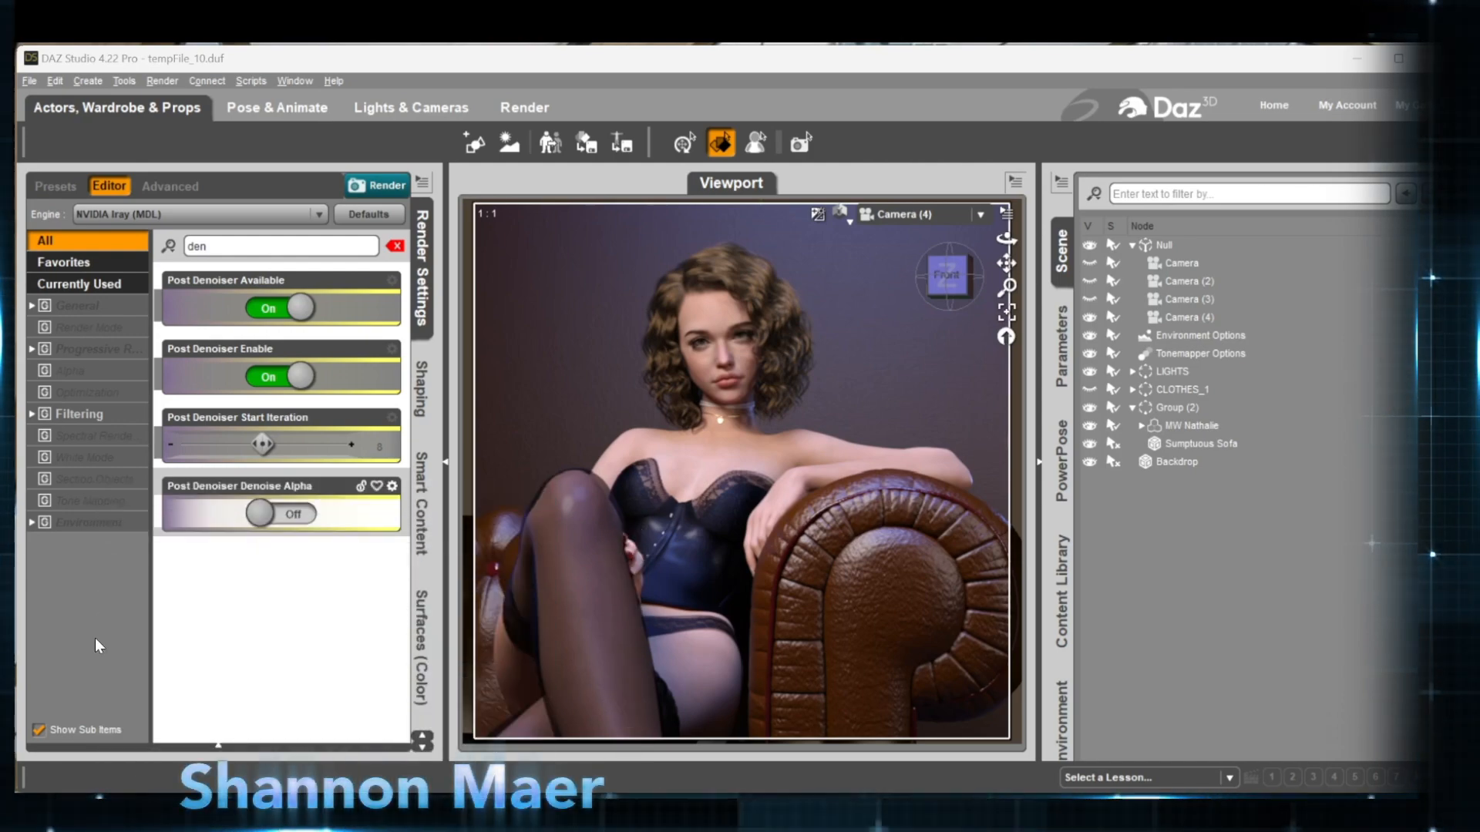
Reframe the camera for a wider view of the seated figure from head to shoes, including the sofa end.
scroll(849, 385, down, 4)
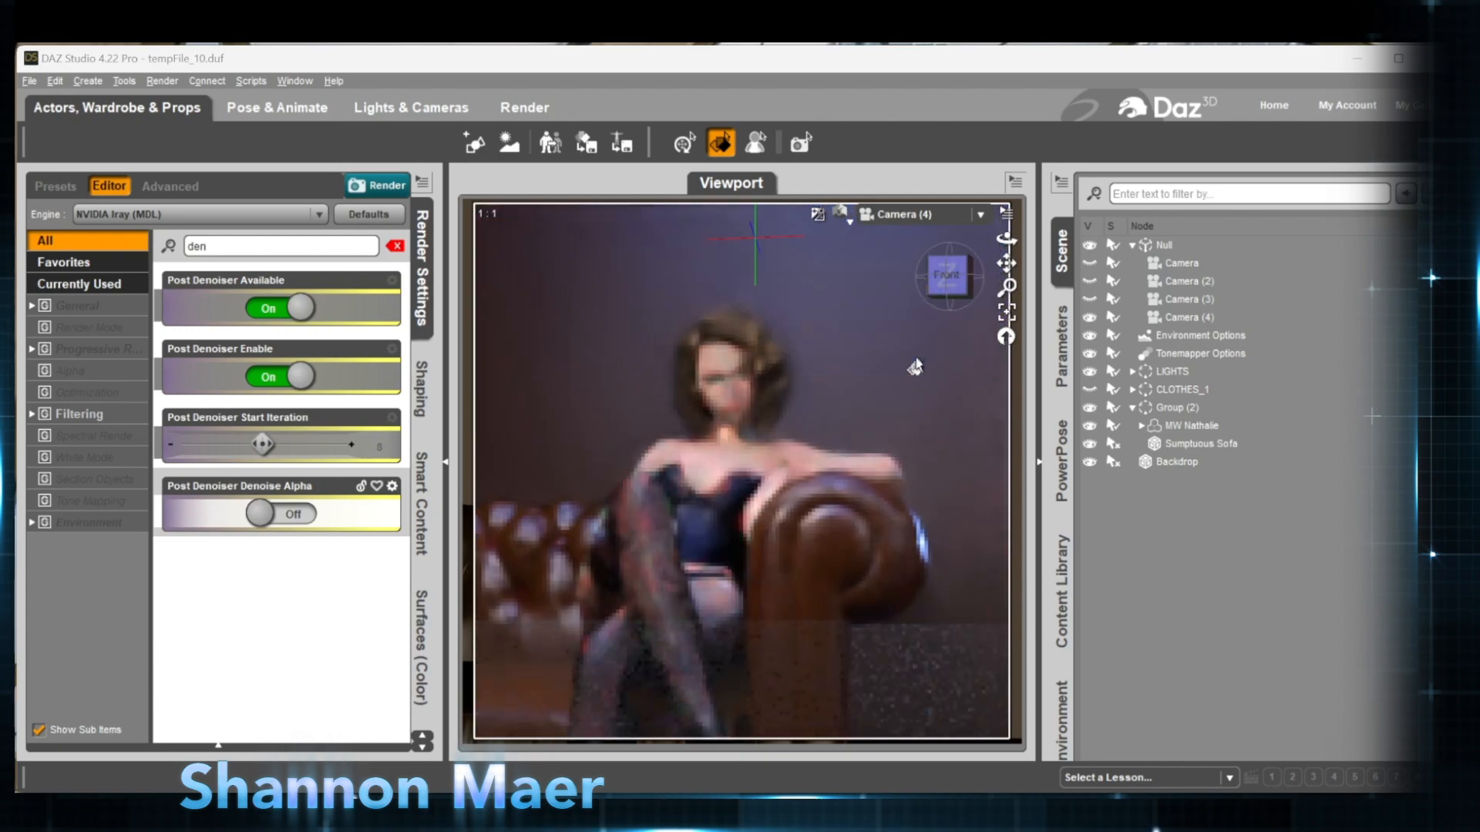
drag(1007, 262, 944, 334)
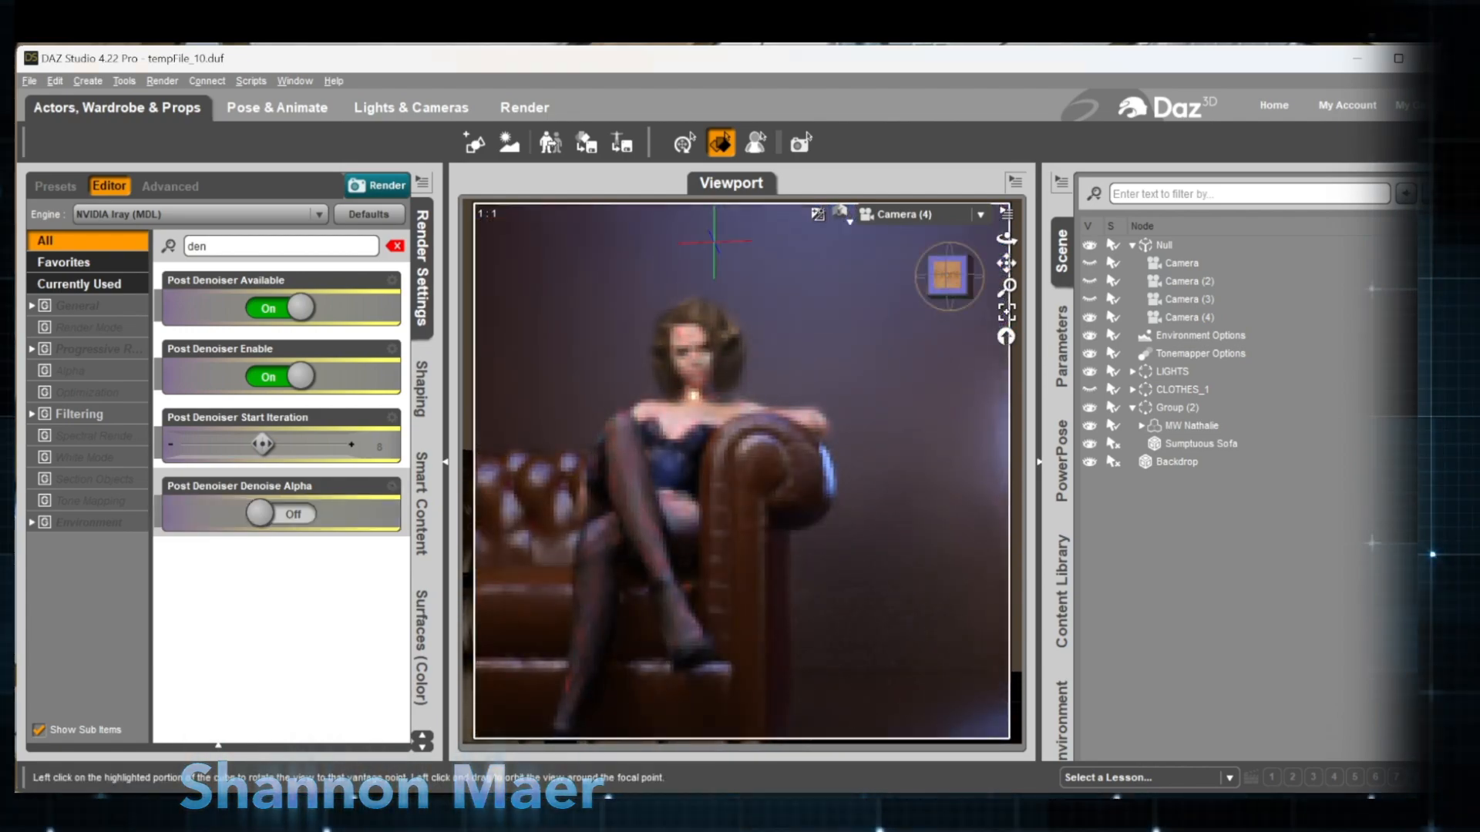
click(948, 275)
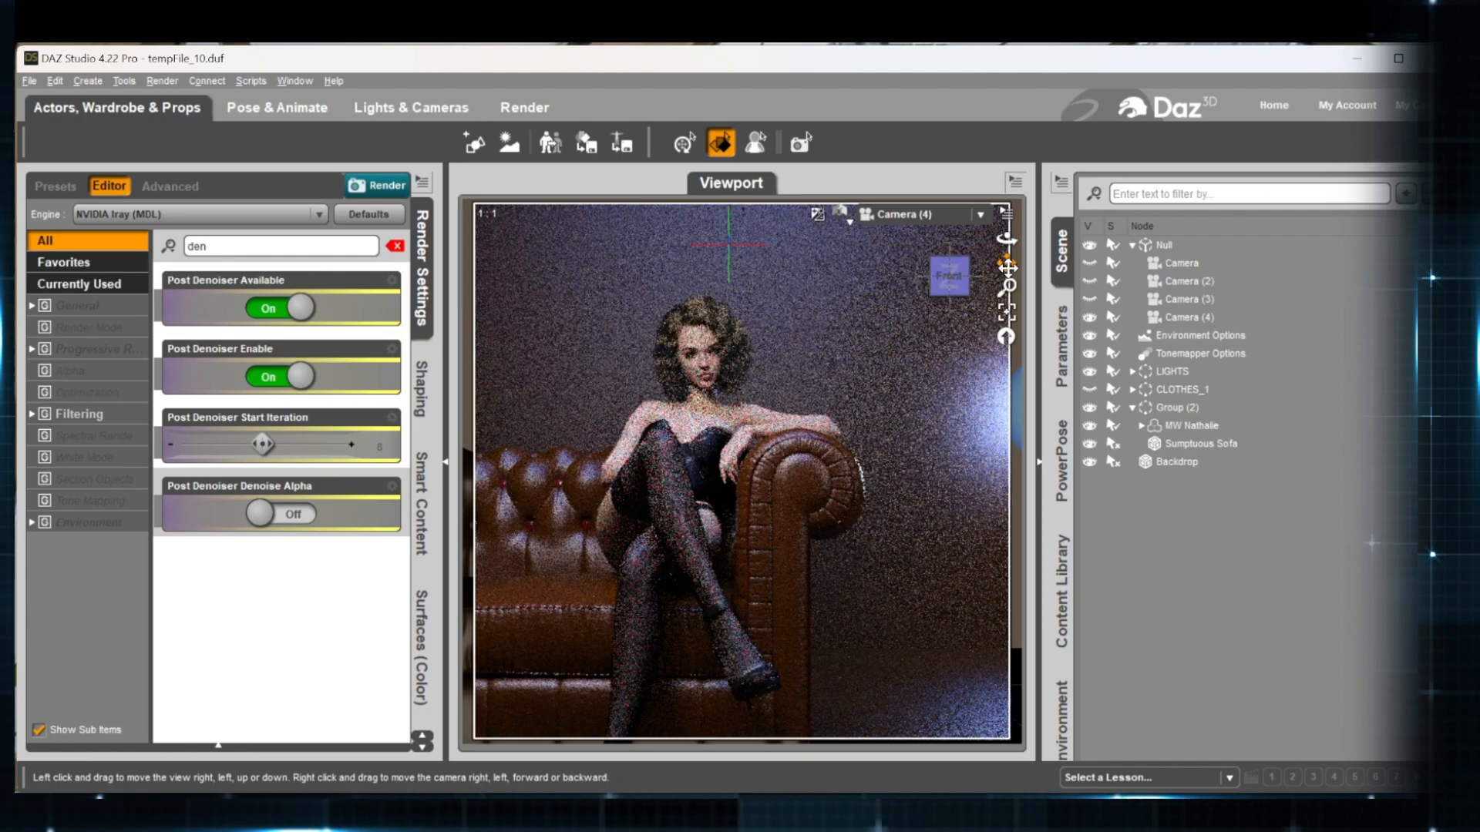
drag(1006, 267, 1016, 292)
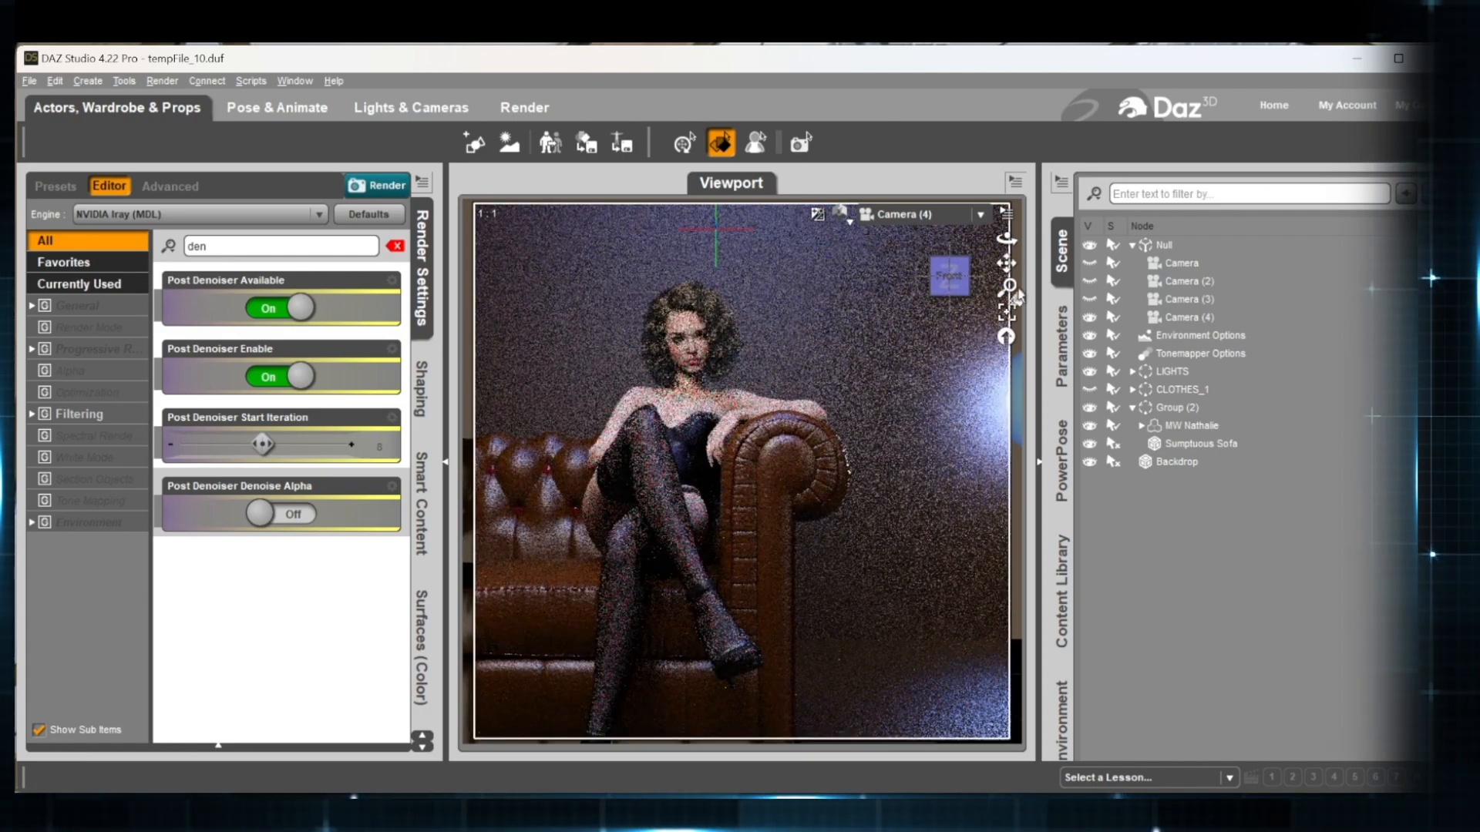
scroll(947, 335, down, 1)
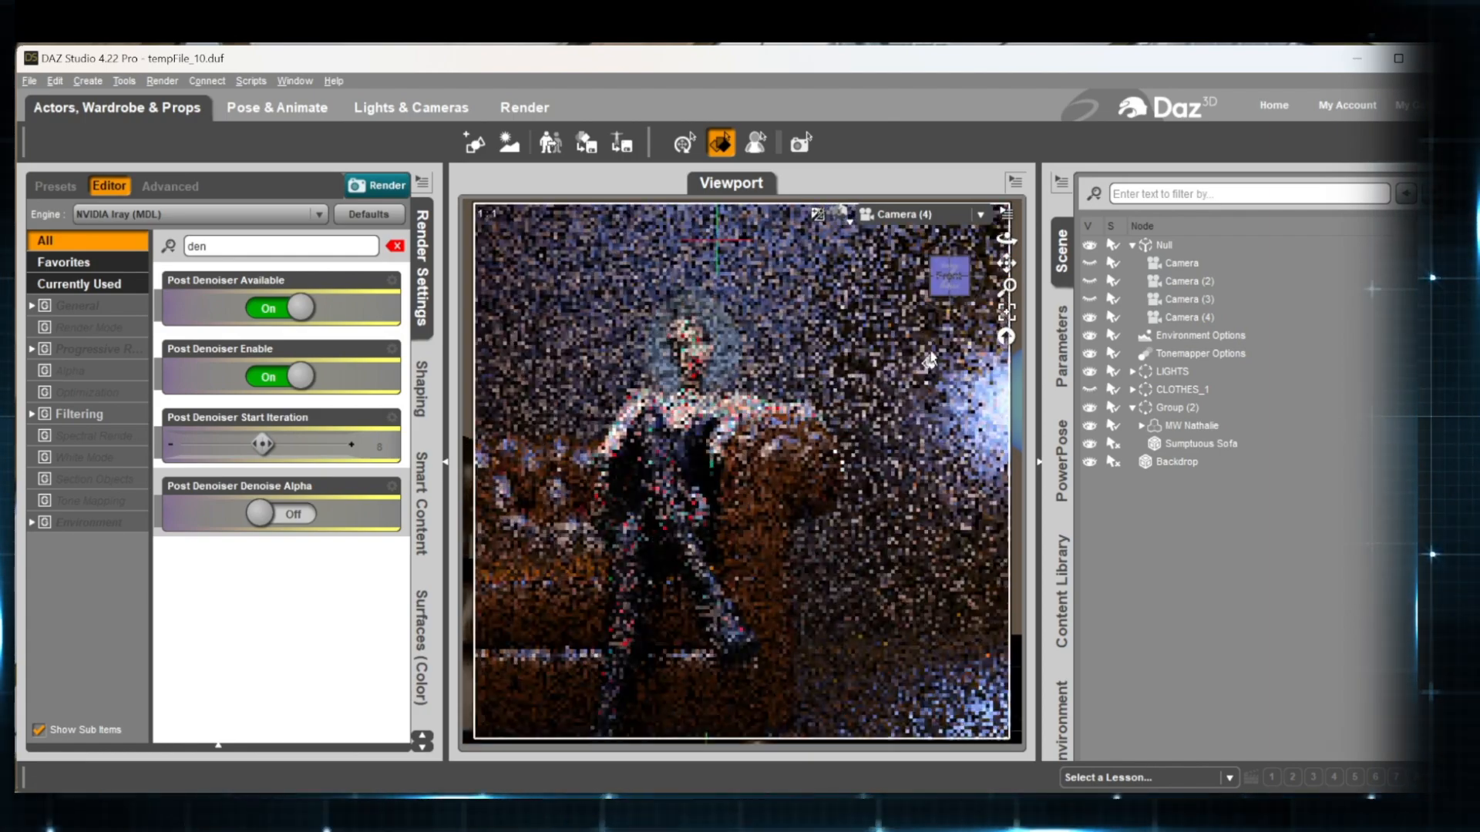
drag(1007, 264, 1007, 271)
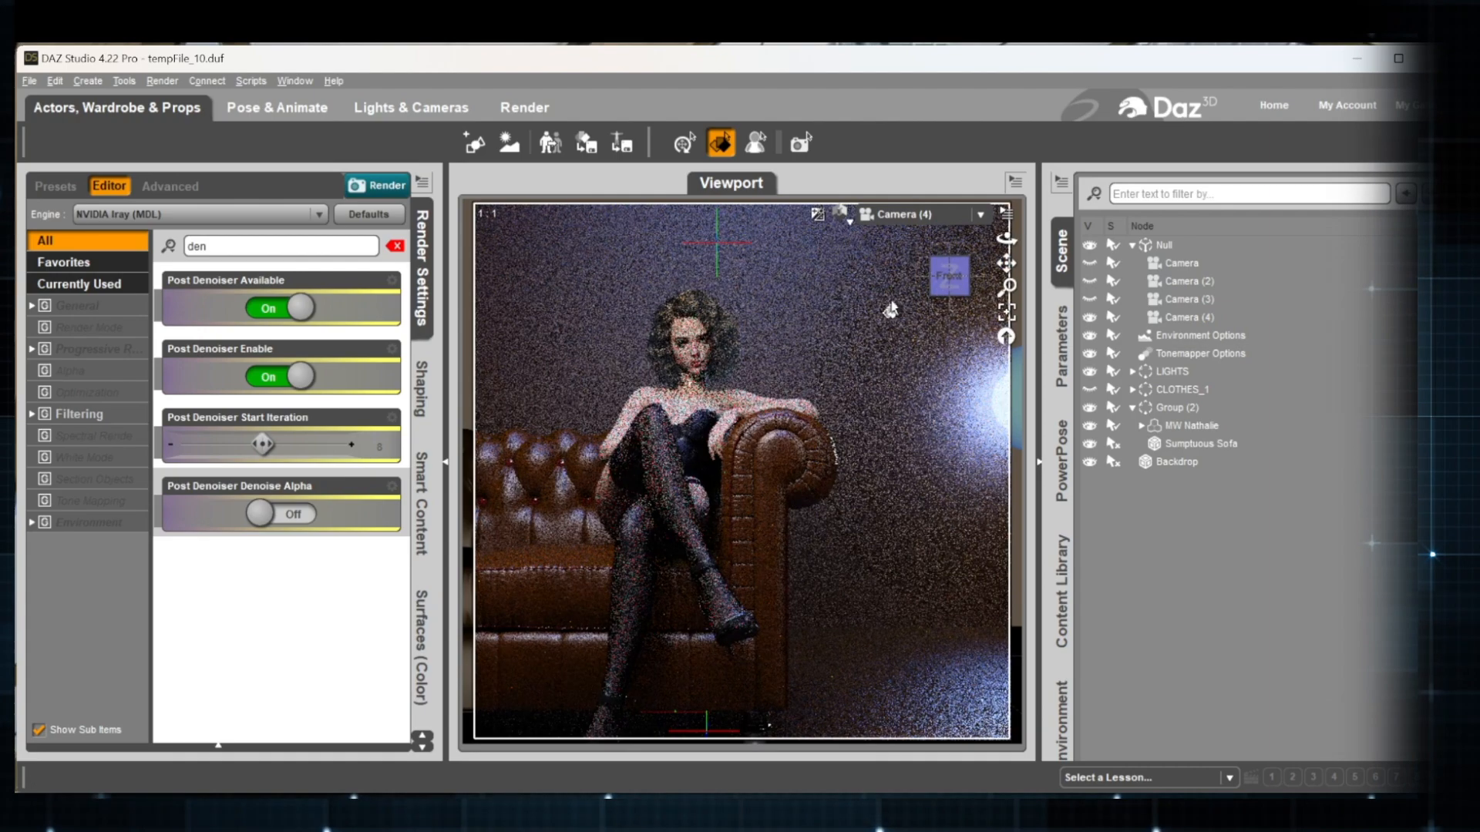
scroll(874, 332, up, 2)
scroll(874, 333, up, 1)
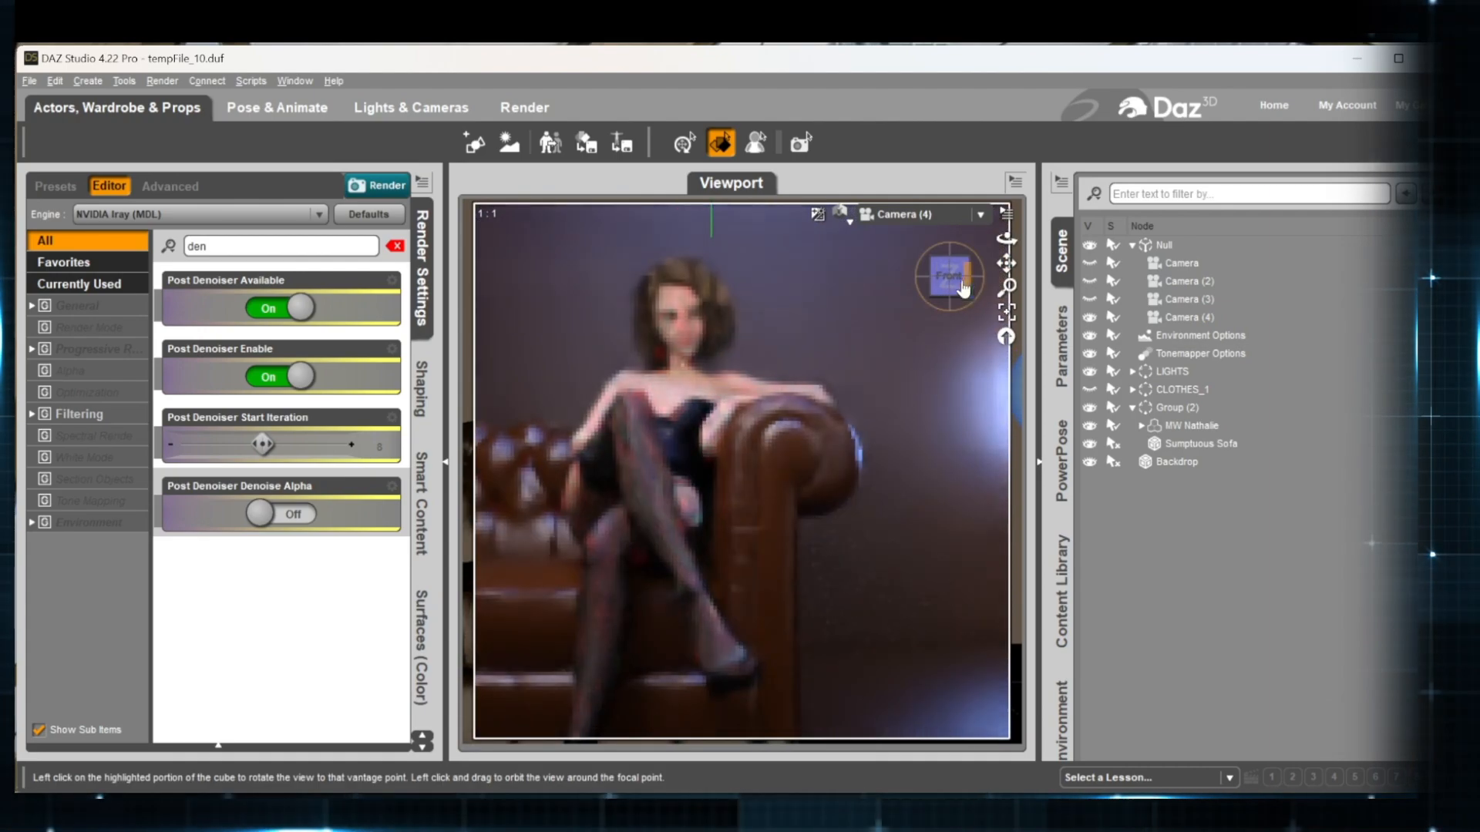
drag(1006, 263, 1007, 276)
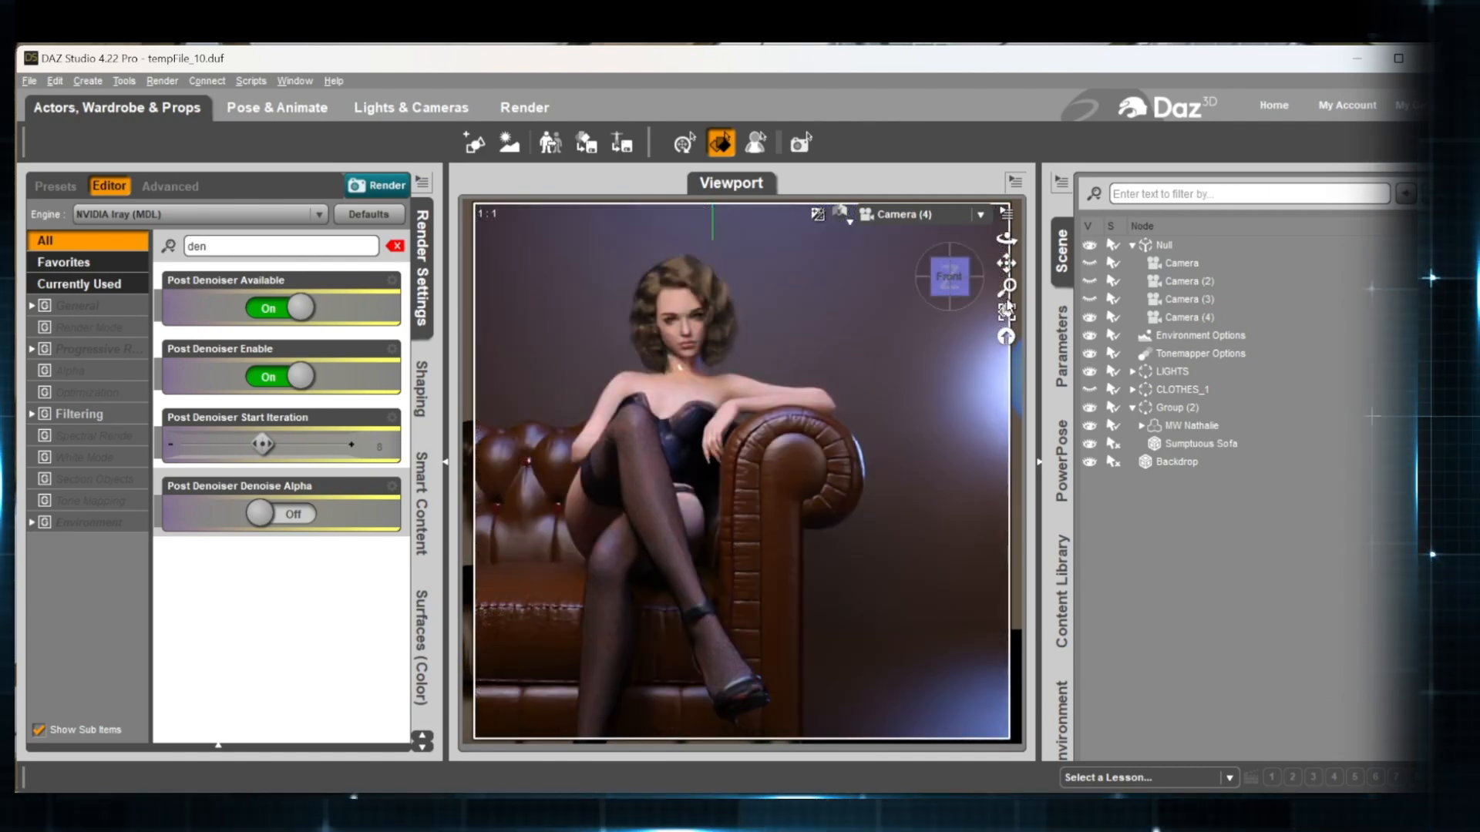
click(846, 215)
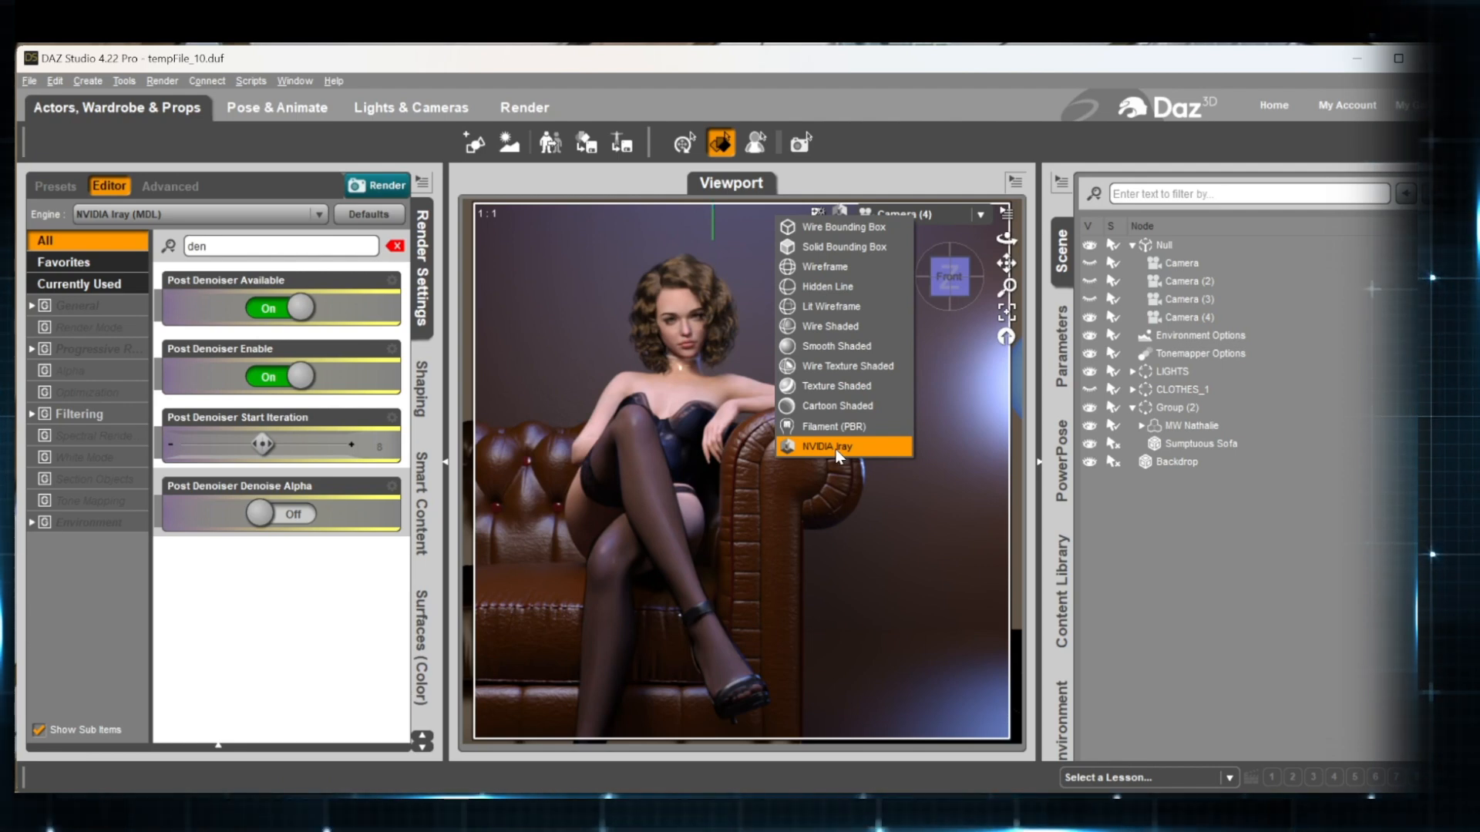
click(1107, 506)
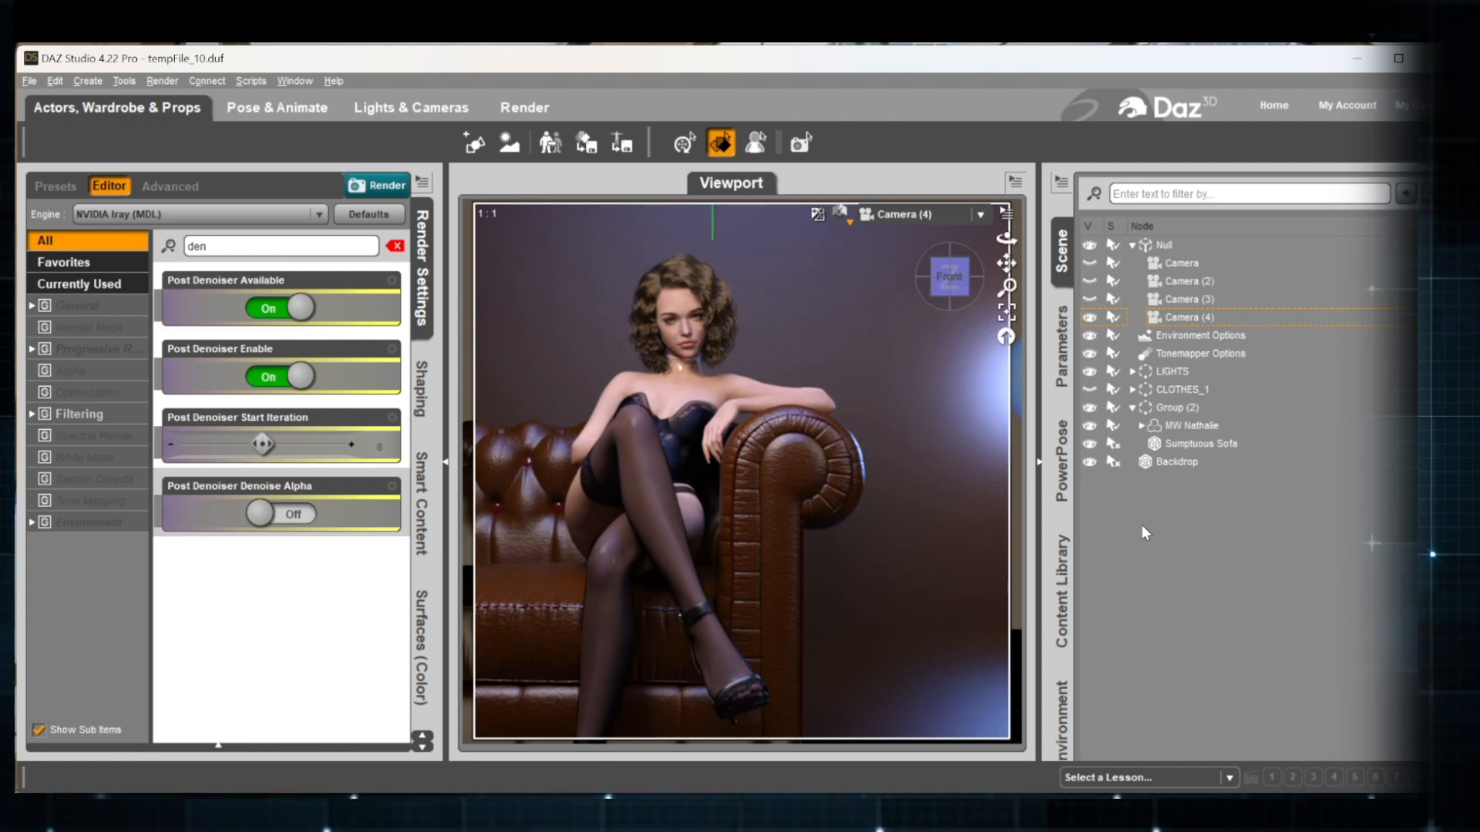
Frame the figure's head, hair and shoulders through Camera (4) in the Texture Shaded viewport.
scroll(966, 306, up, 1)
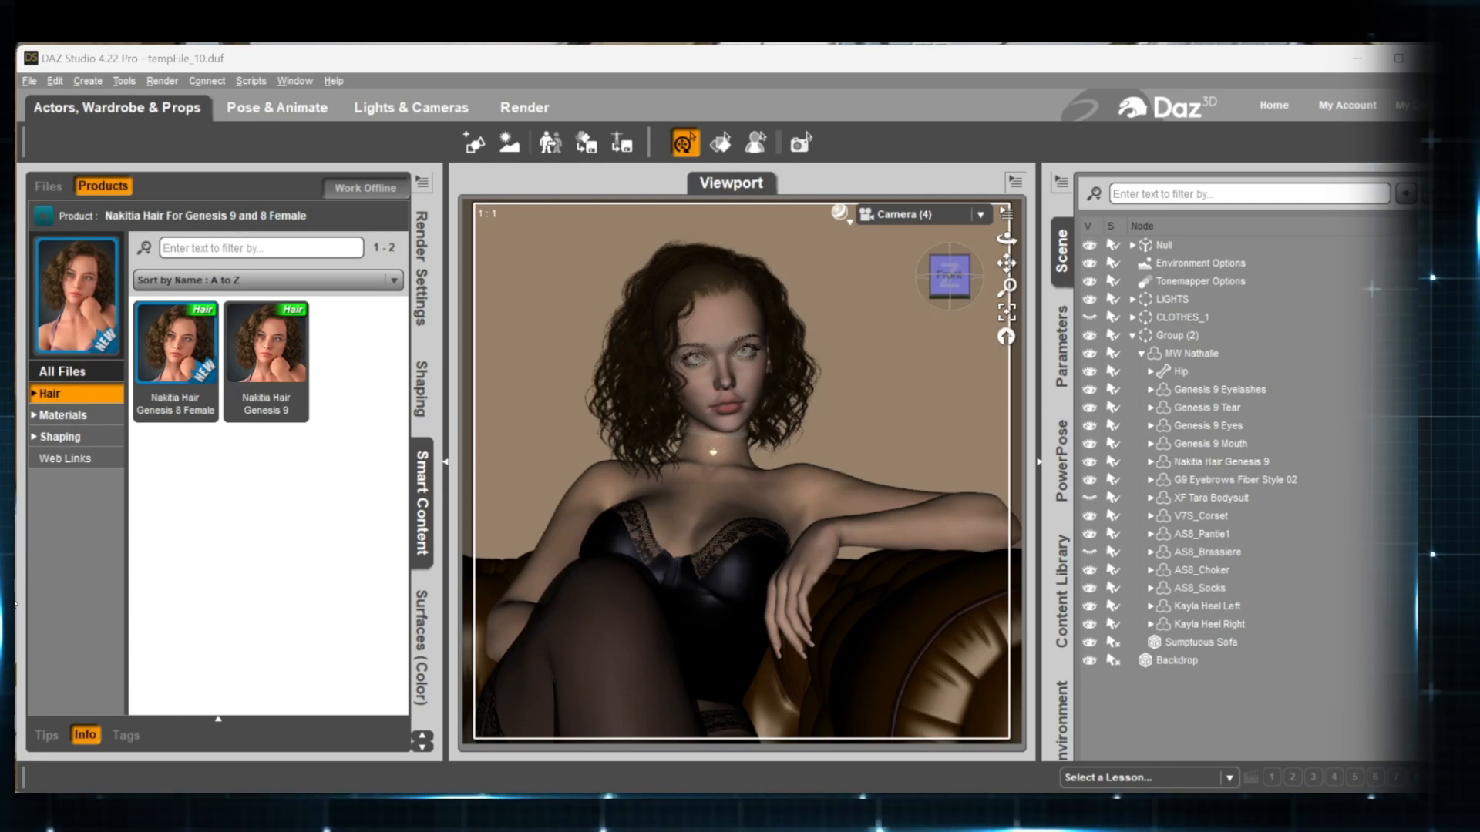
scroll(848, 331, up, 3)
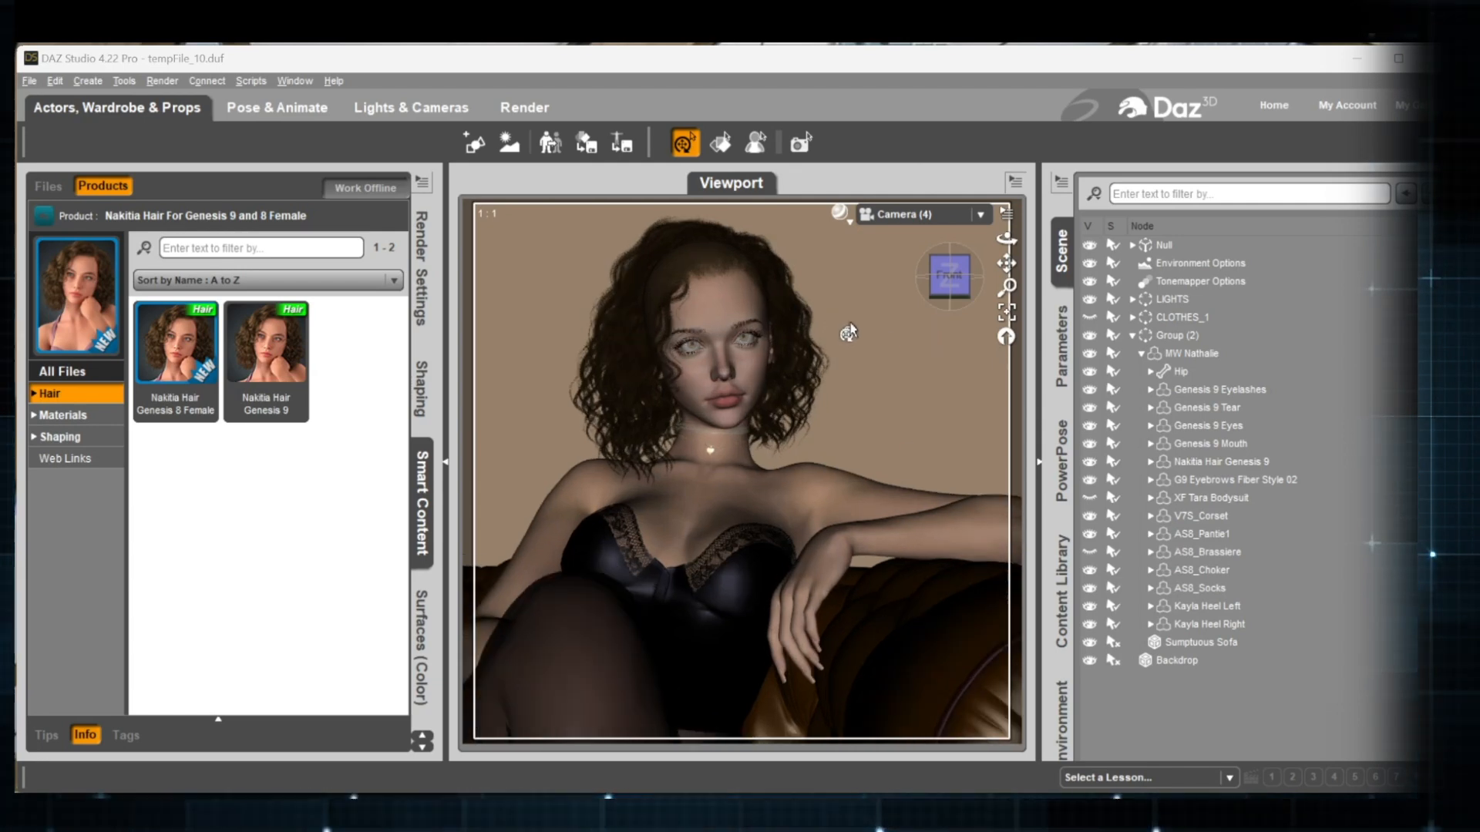
drag(1007, 264, 1037, 389)
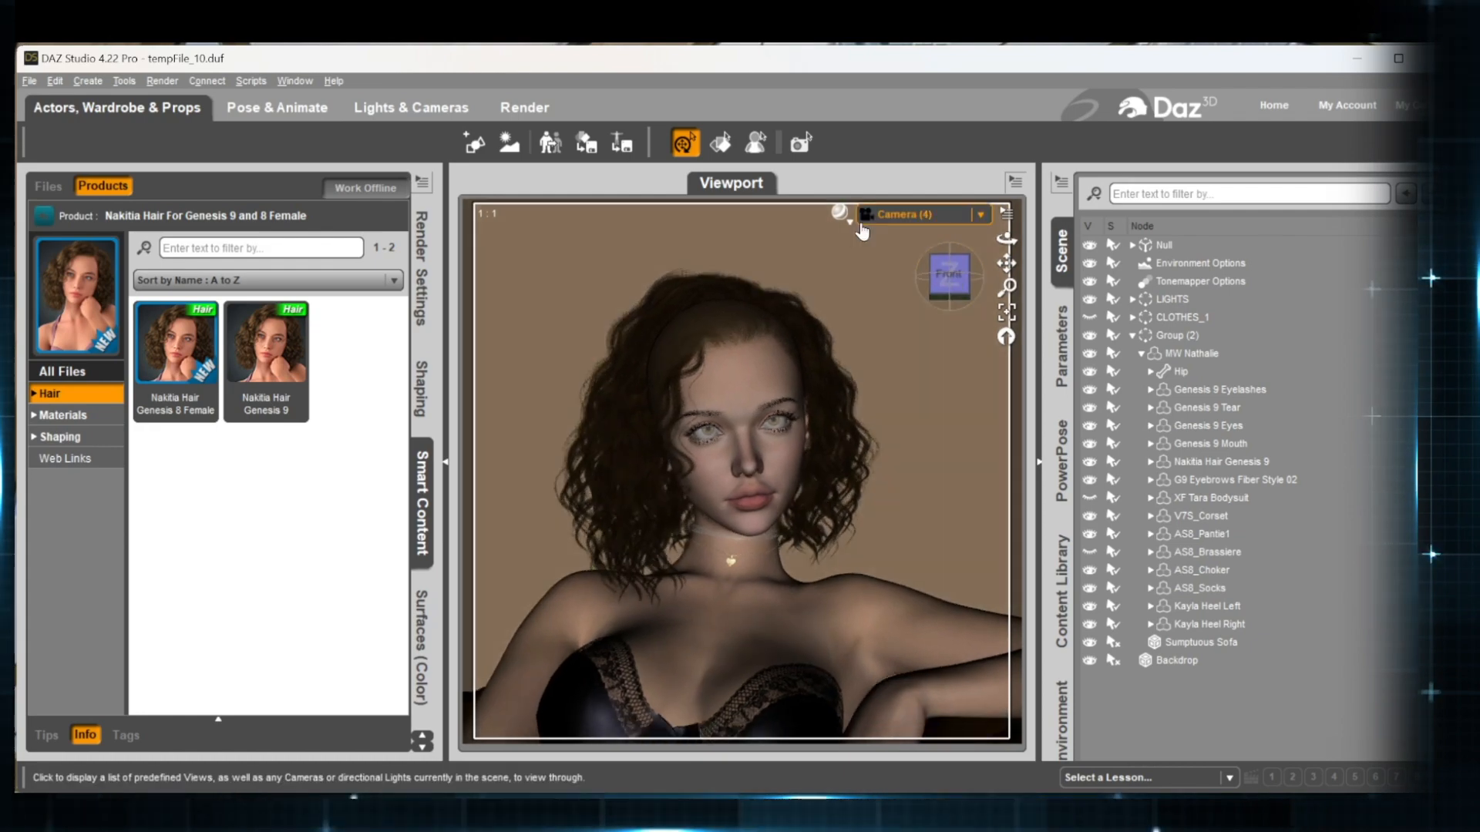
Preview the figure's head and shoulders in NVIDIA Iray, shifting and orbiting the camera slightly around the face and hair.
click(840, 214)
click(836, 453)
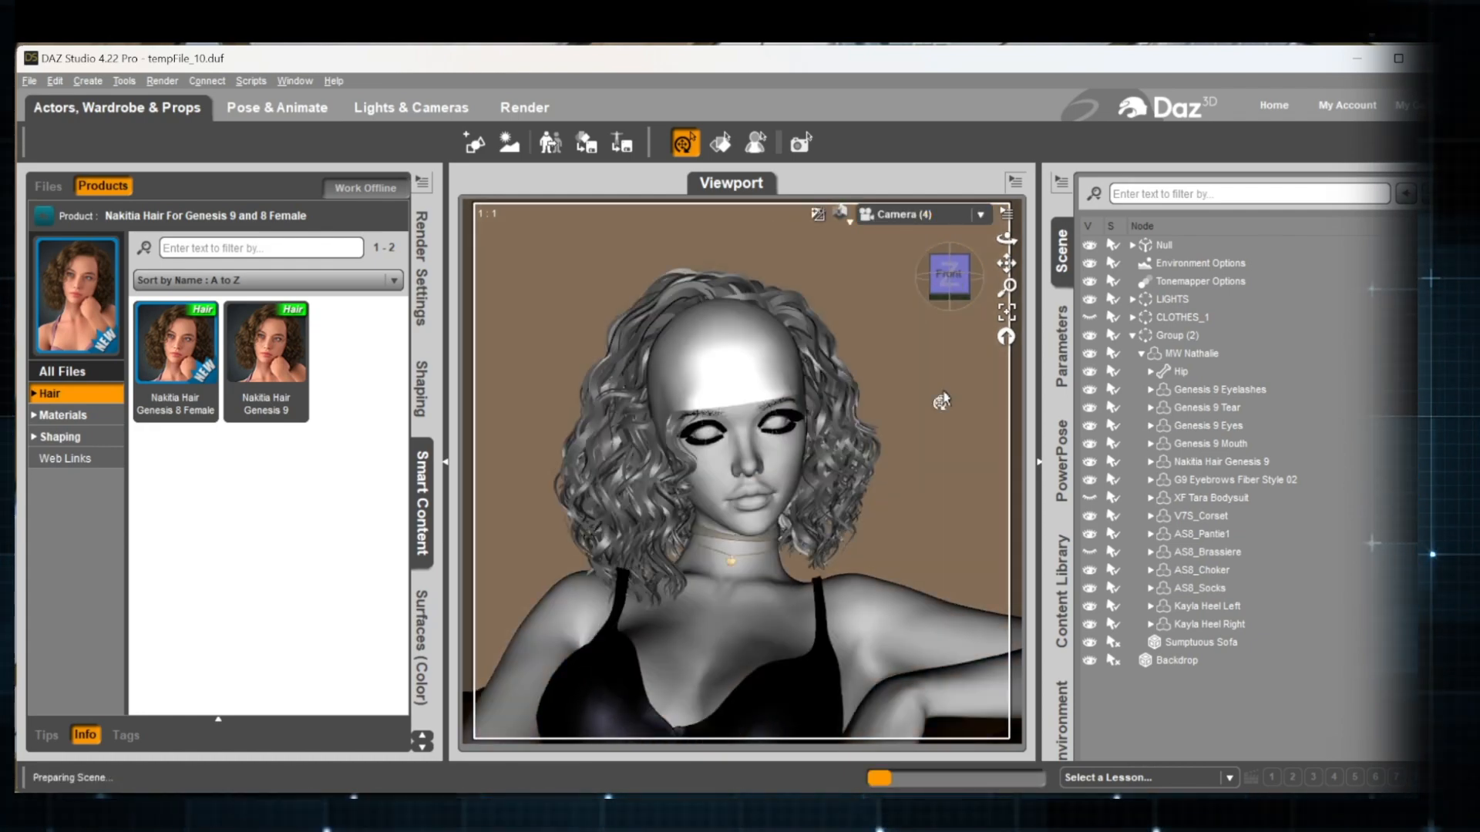
click(958, 285)
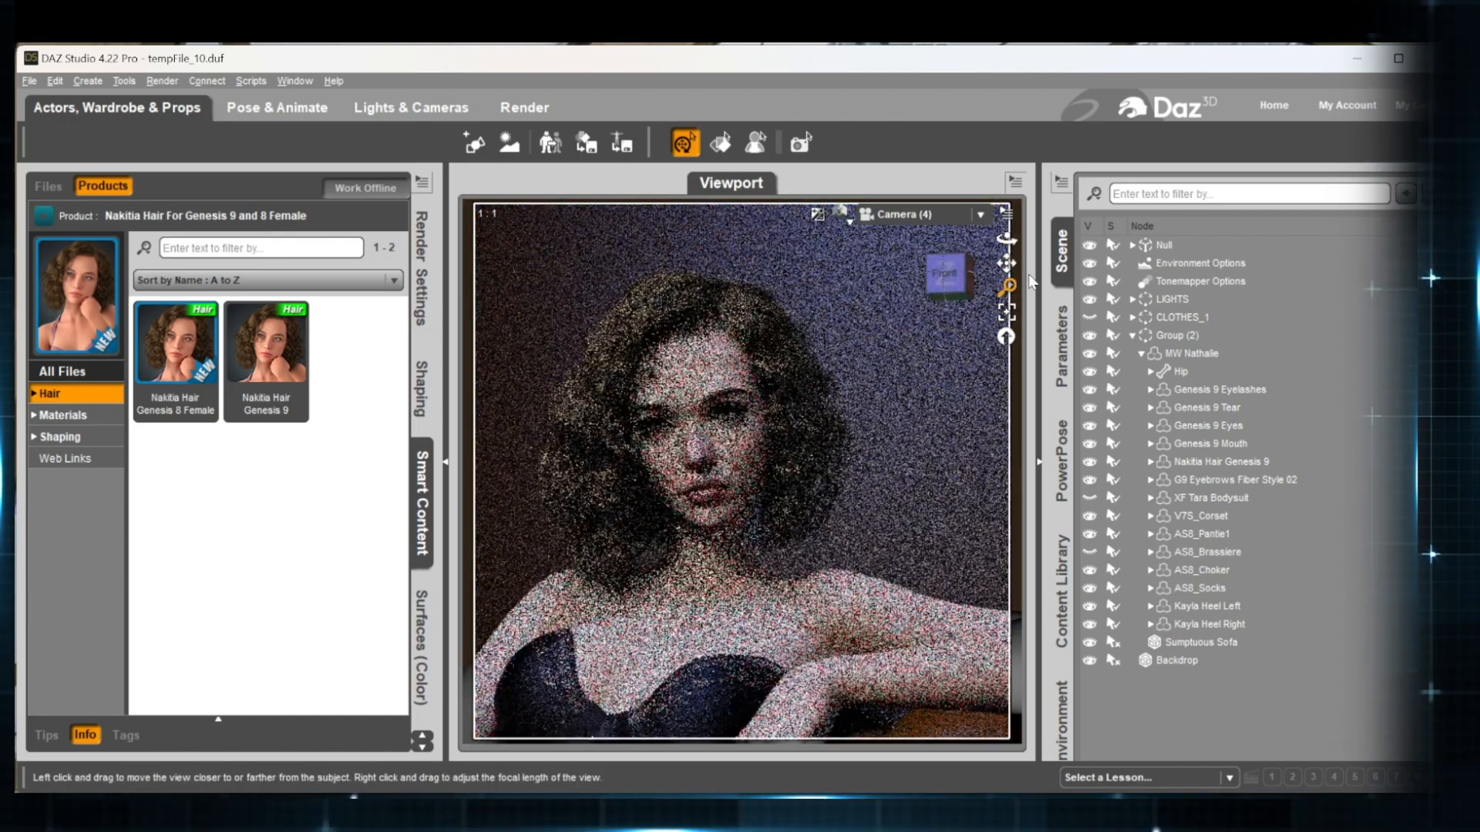
drag(1006, 266, 982, 263)
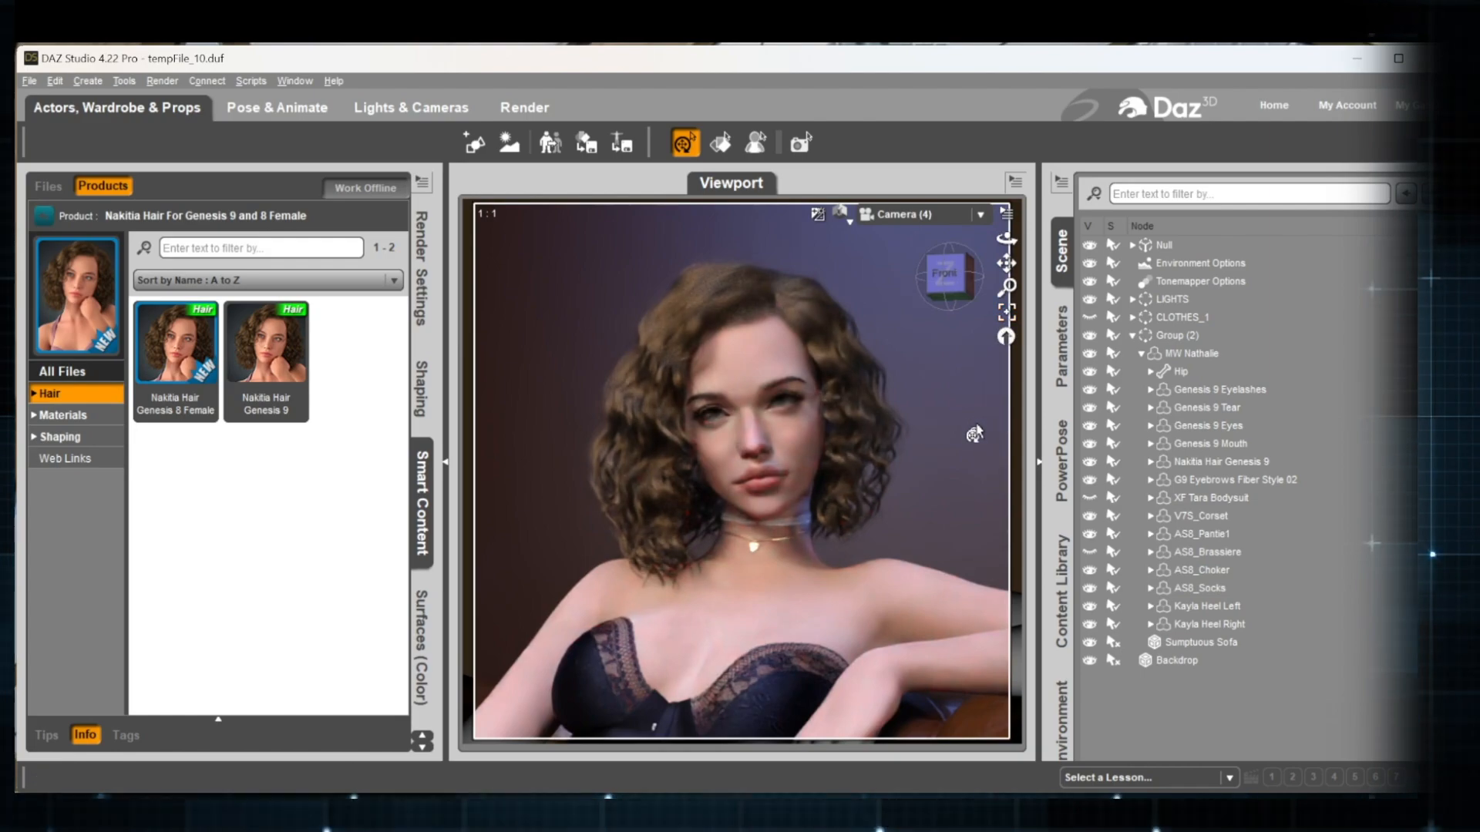
click(945, 271)
mouse_move(955, 289)
mouse_down()
mouse_move(1024, 268)
mouse_move(943, 275)
mouse_up()
click(948, 274)
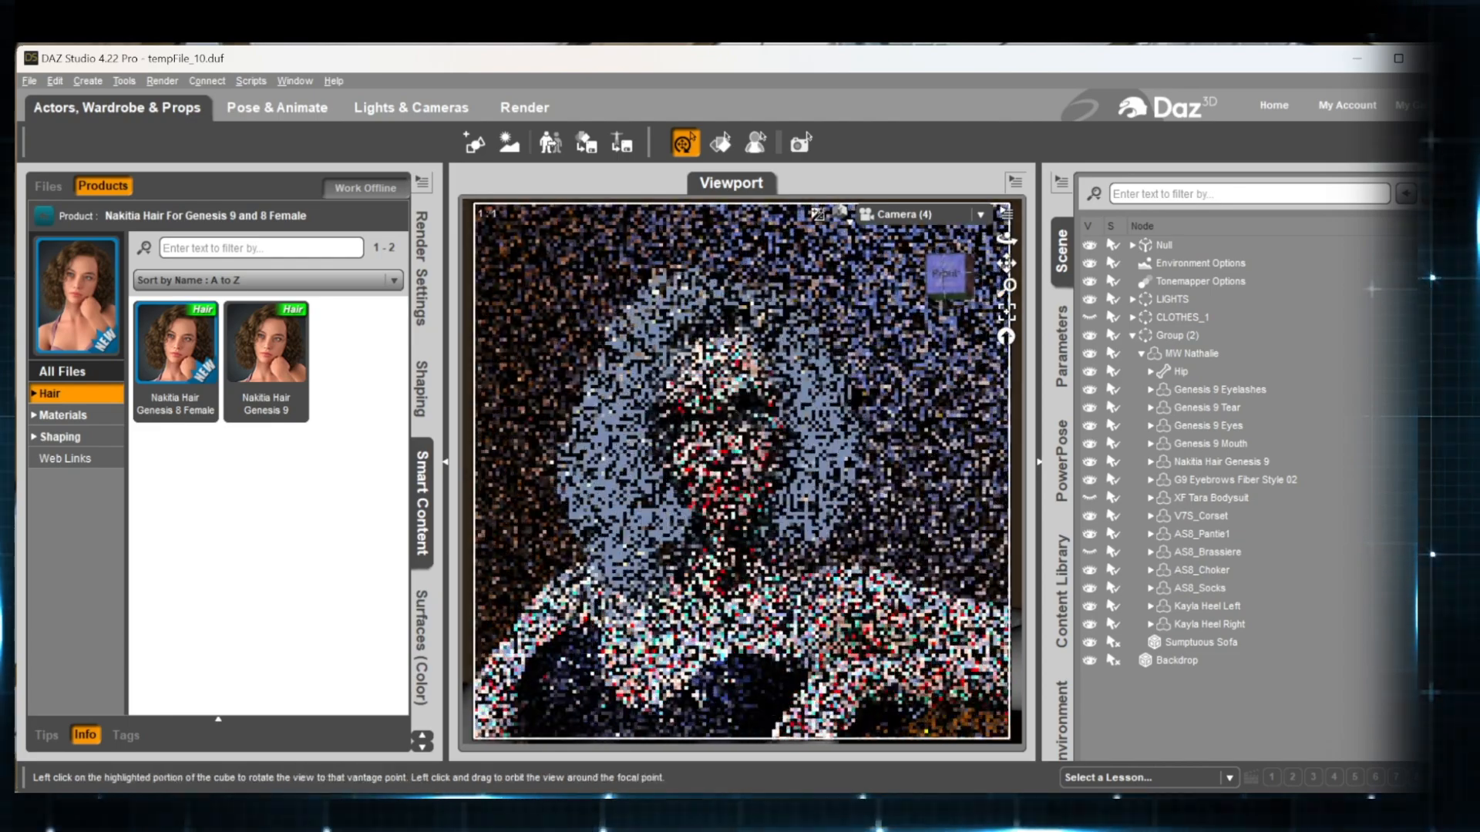
drag(950, 278, 963, 279)
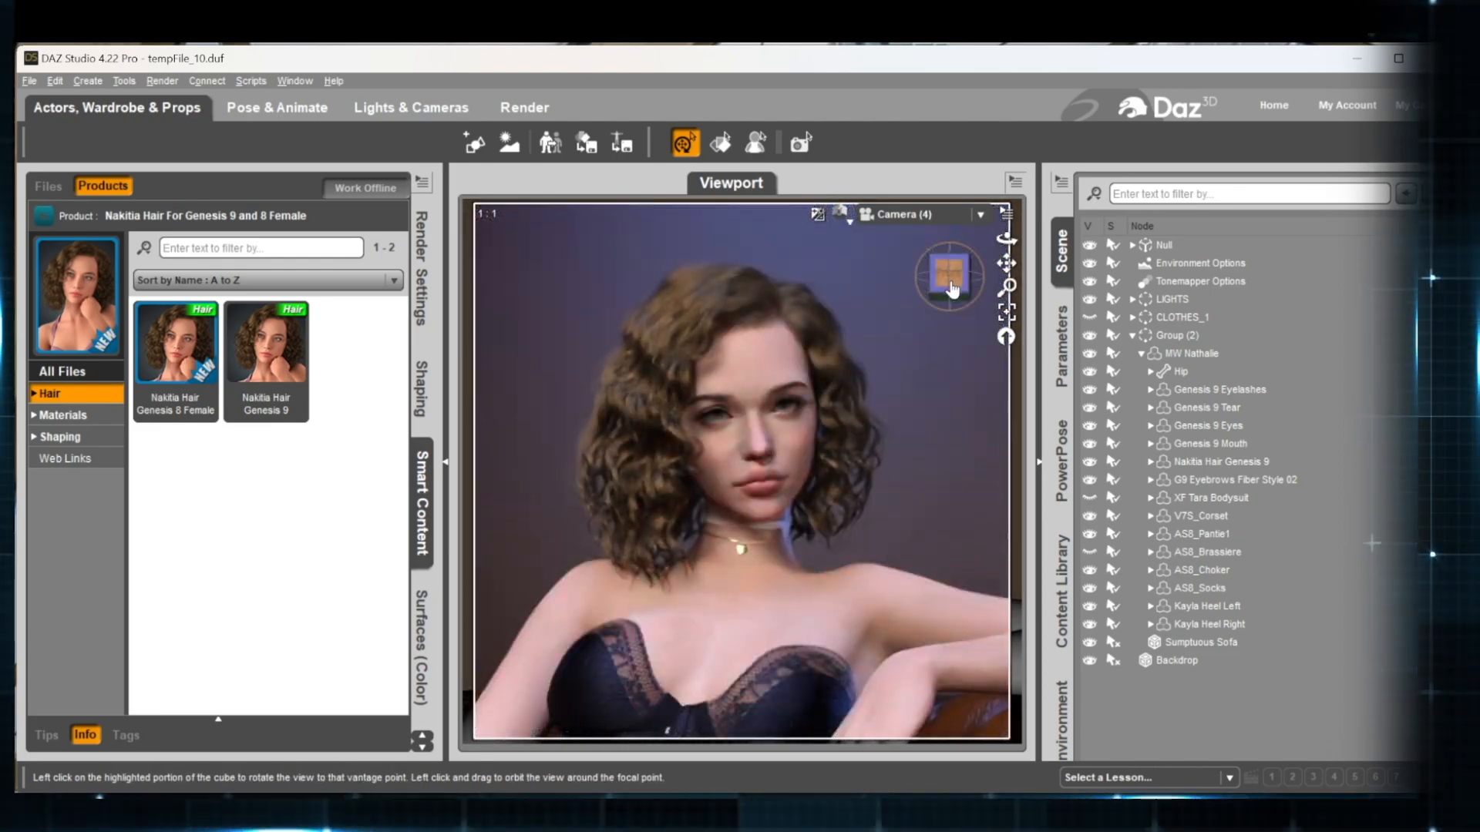
Switch the viewport to Texture Shaded, select Nakitia Hair Genesis 9 through Surface Selection, and toggle its visibility with the Universal Tool restored.
click(851, 223)
click(852, 384)
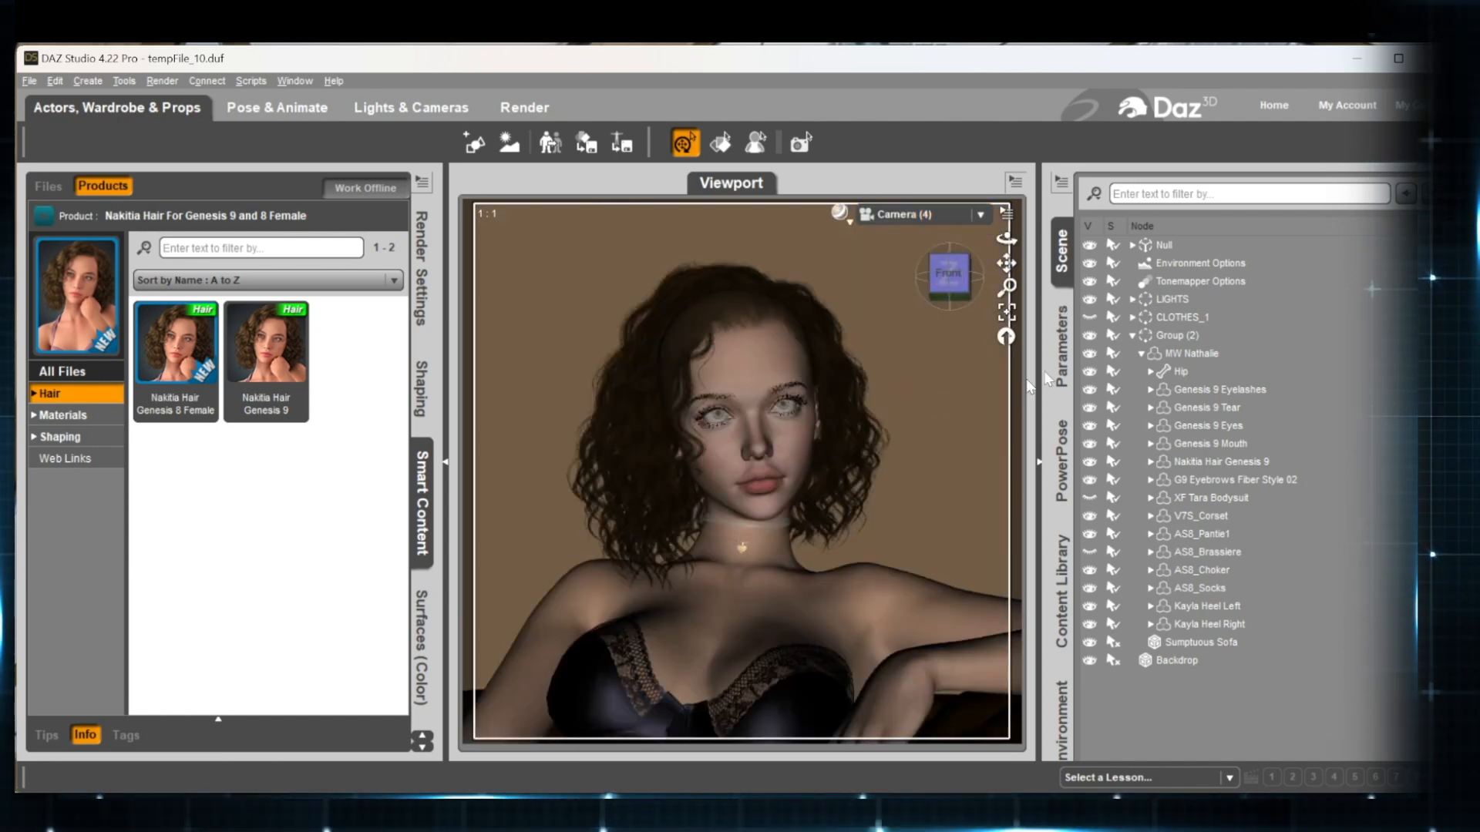
click(721, 143)
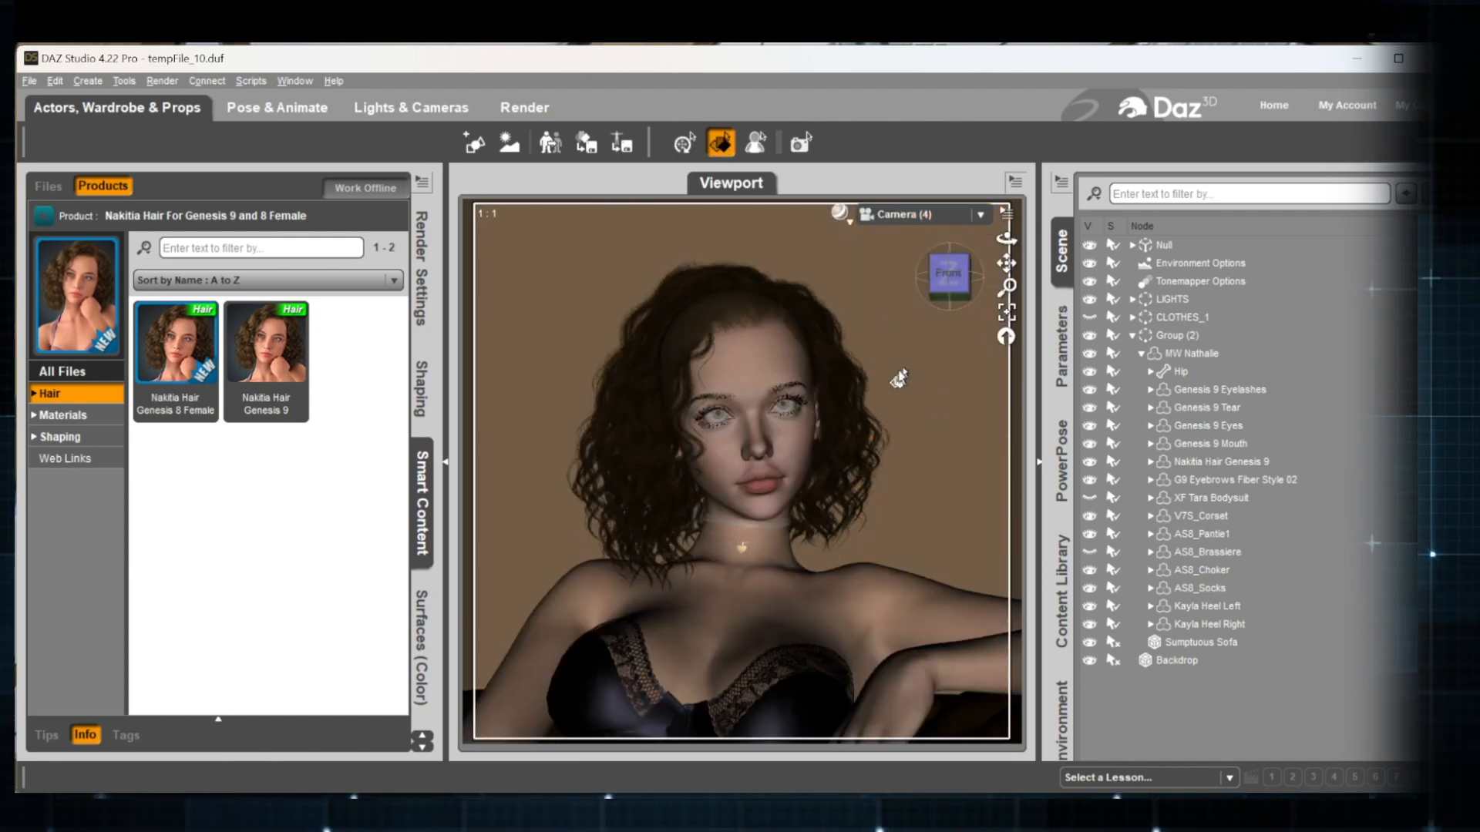
click(853, 404)
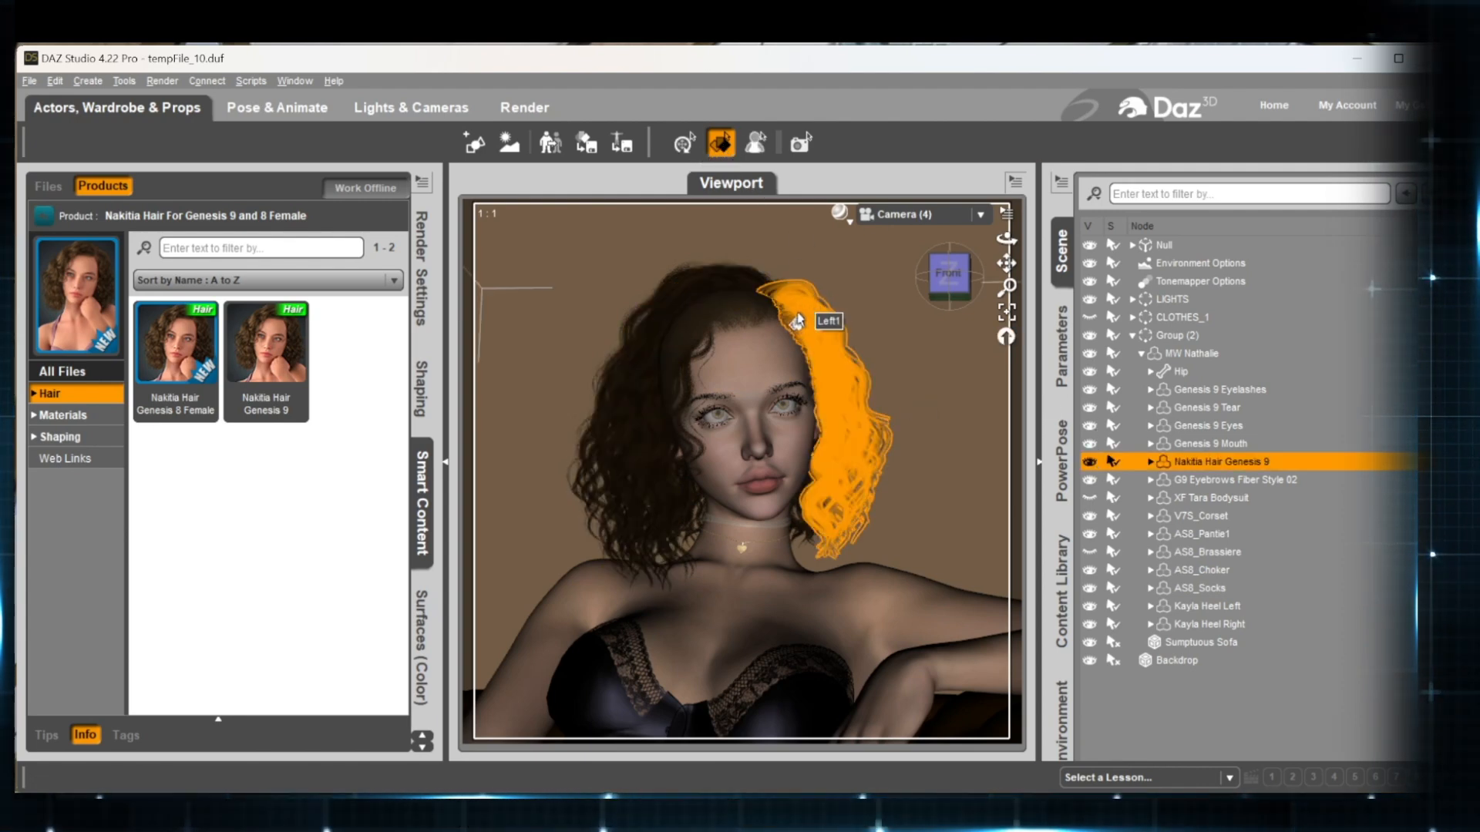
click(682, 144)
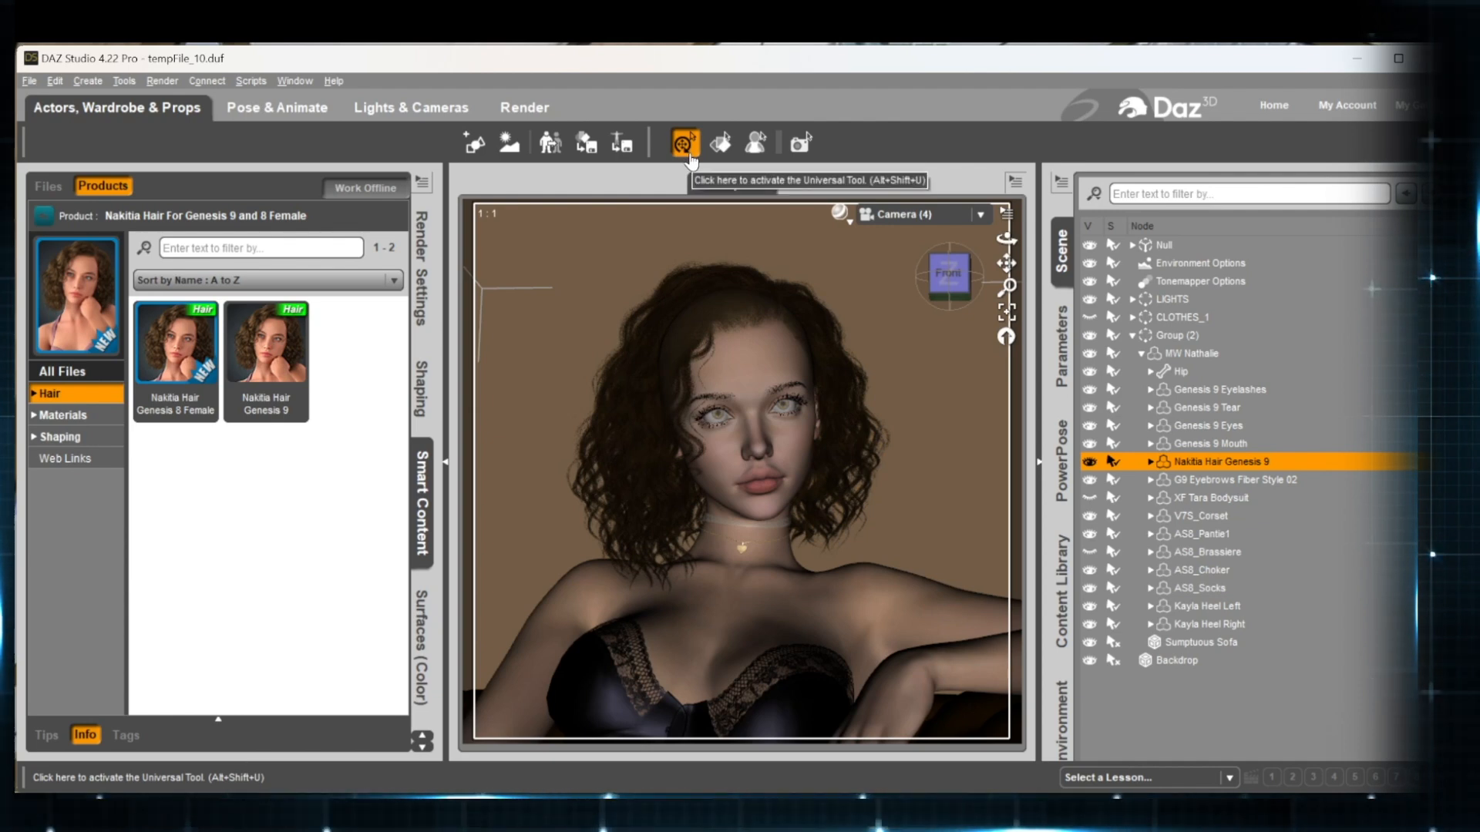
click(1089, 461)
click(1089, 461)
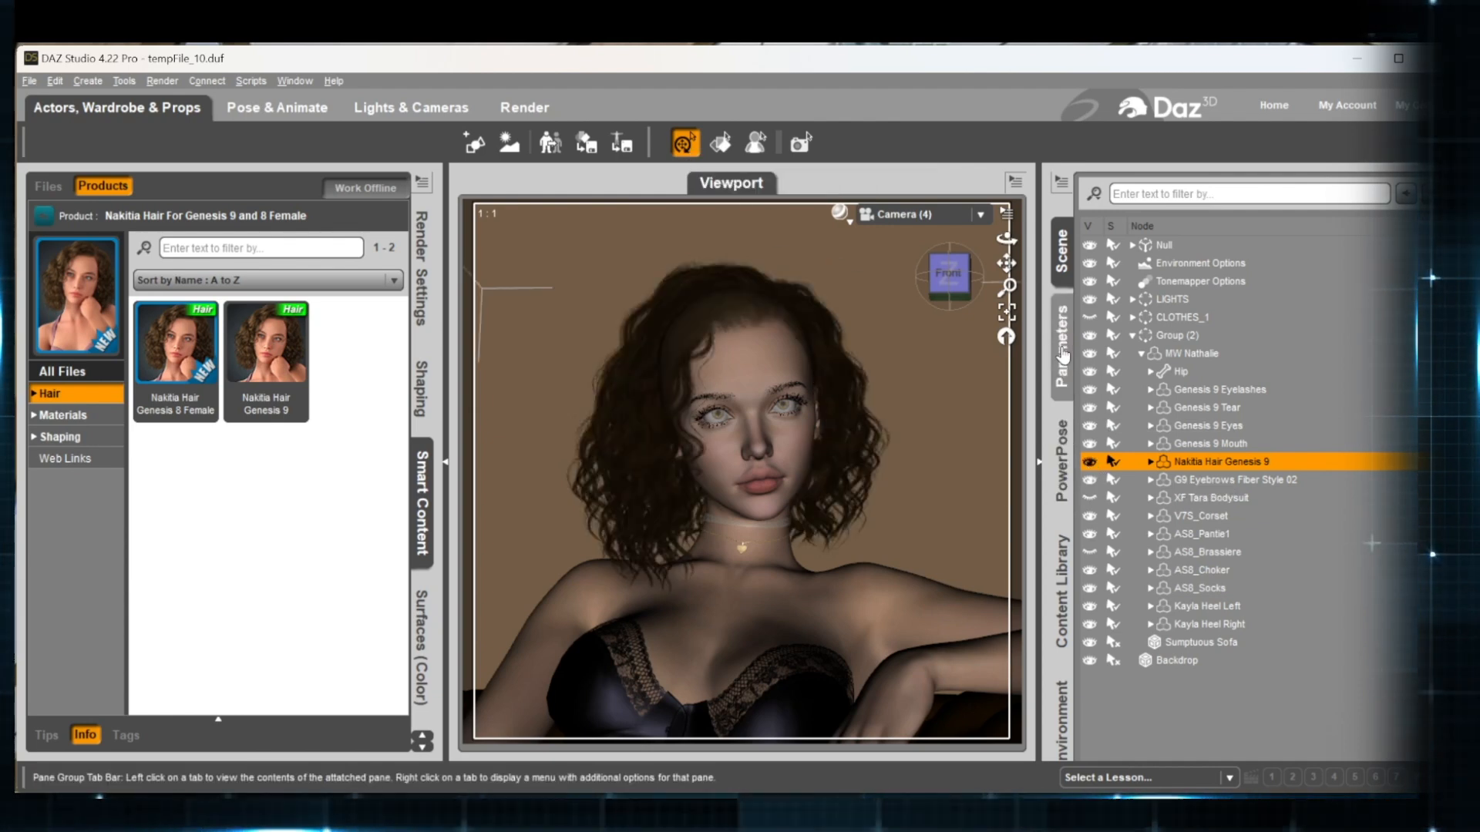
Mirror the Nakitia hair by setting its X Scale to -100%.
click(1061, 347)
scroll(1326, 463, down, 3)
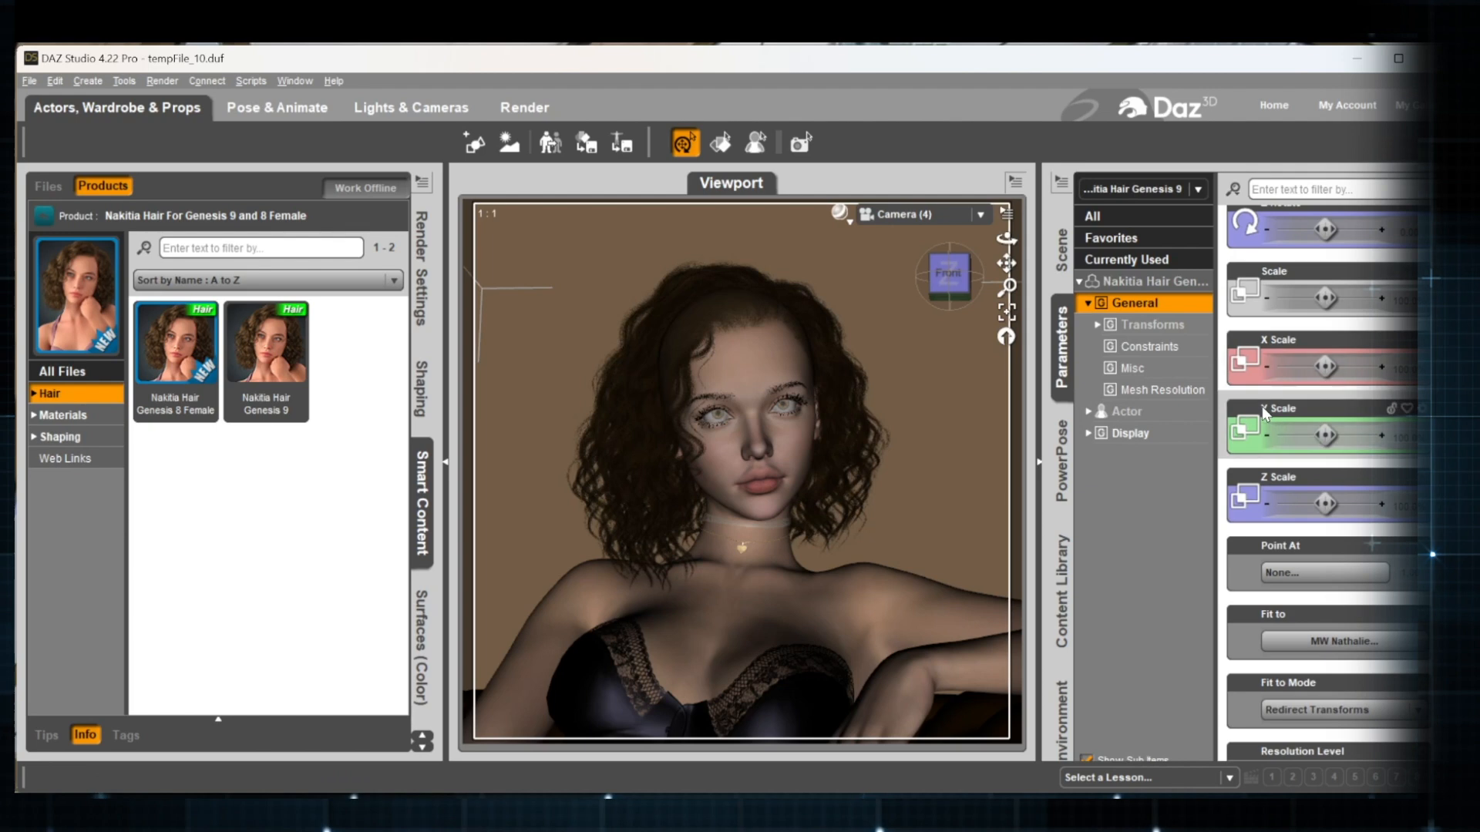
click(1407, 373)
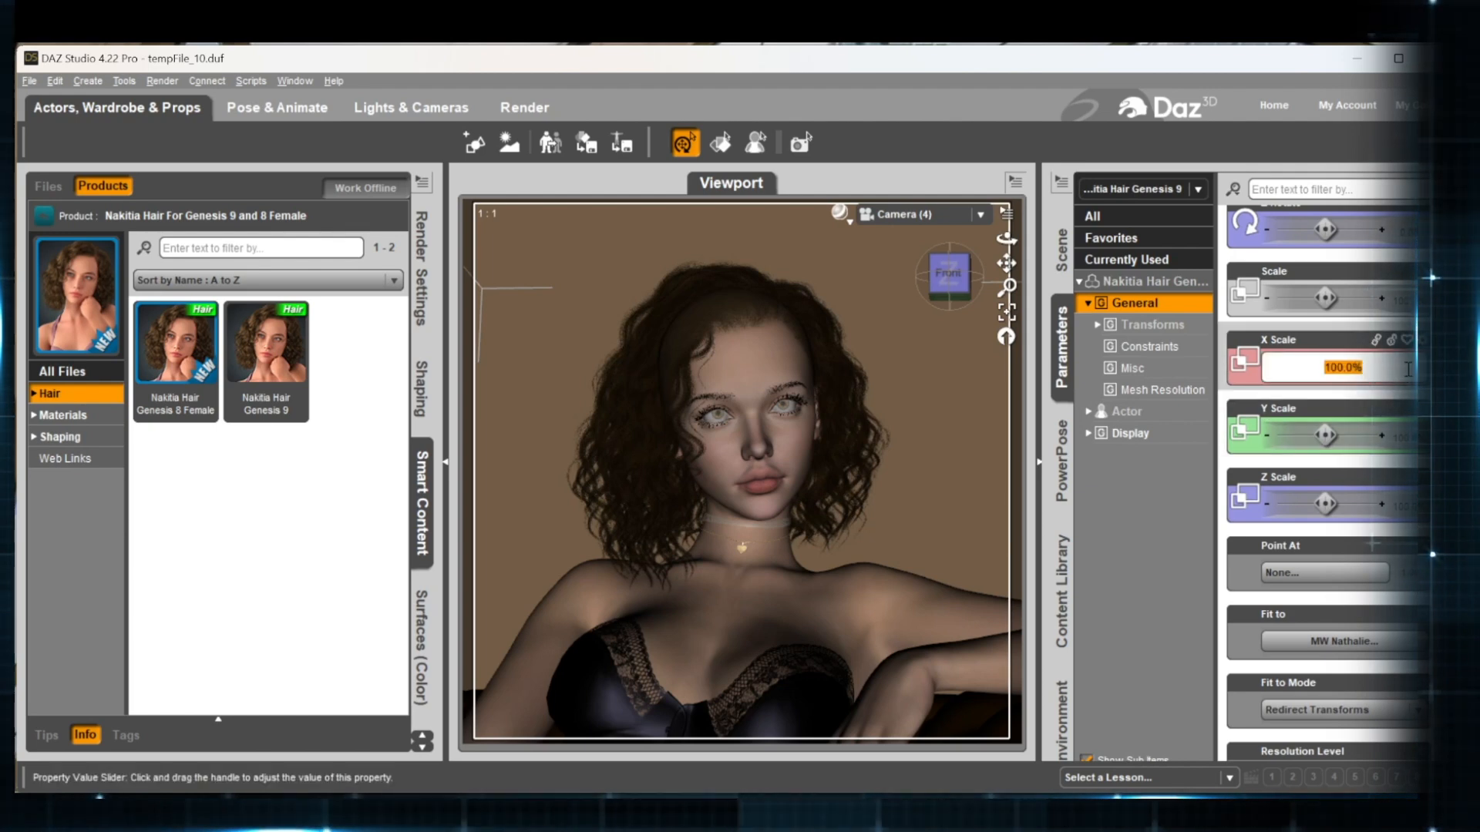
text(-)
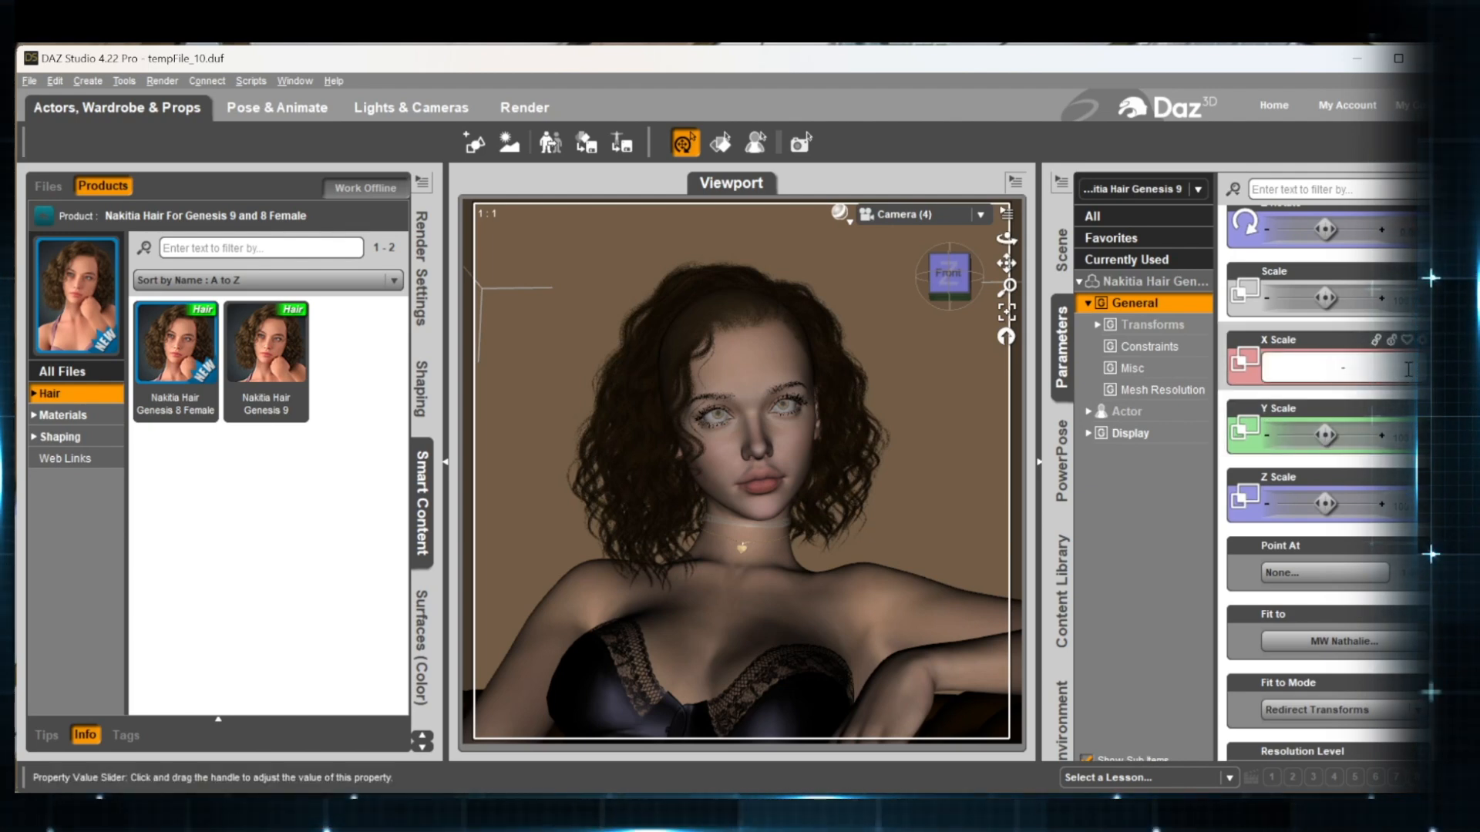
text(100)
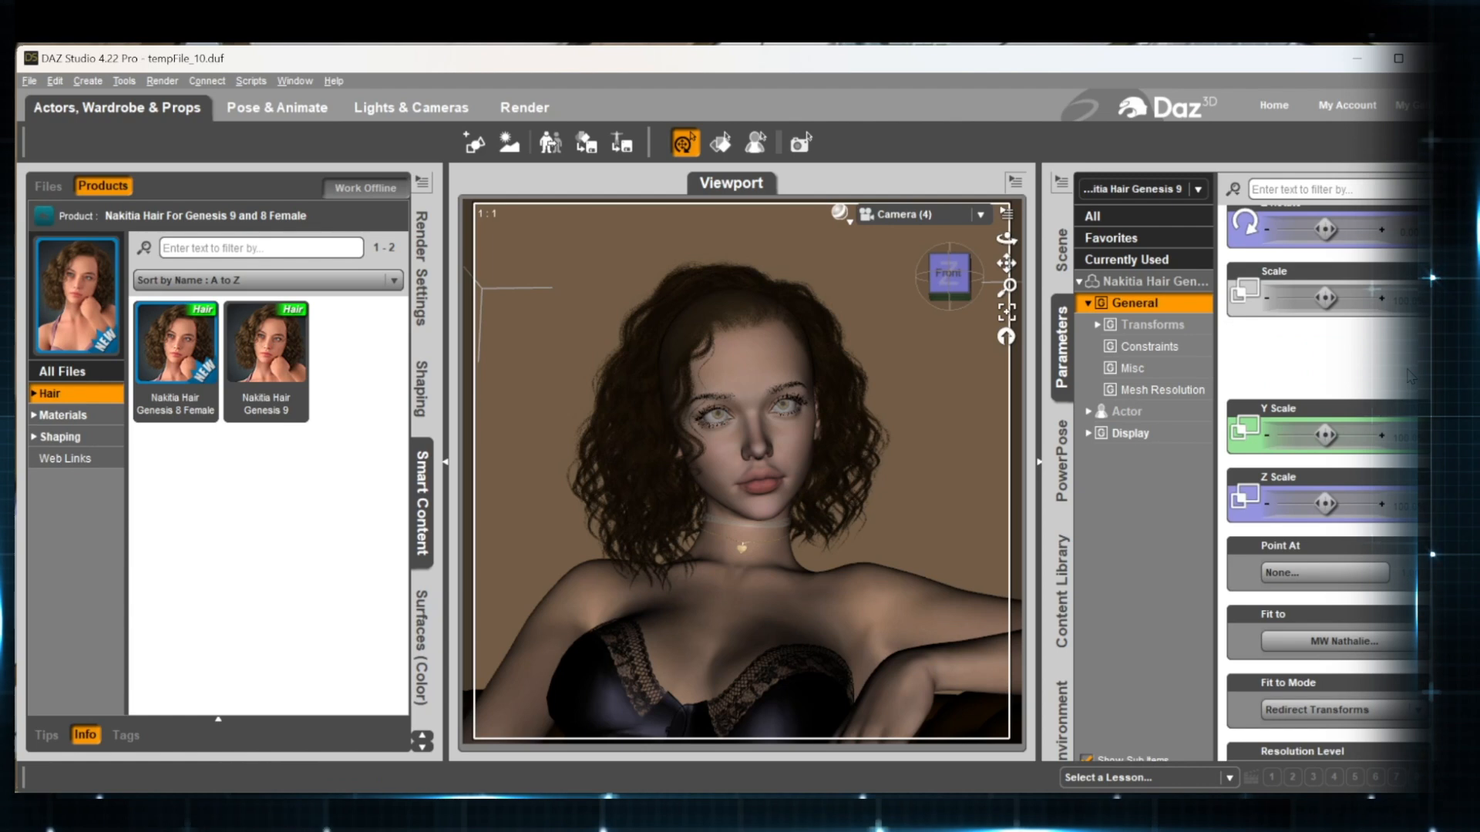
key(Return)
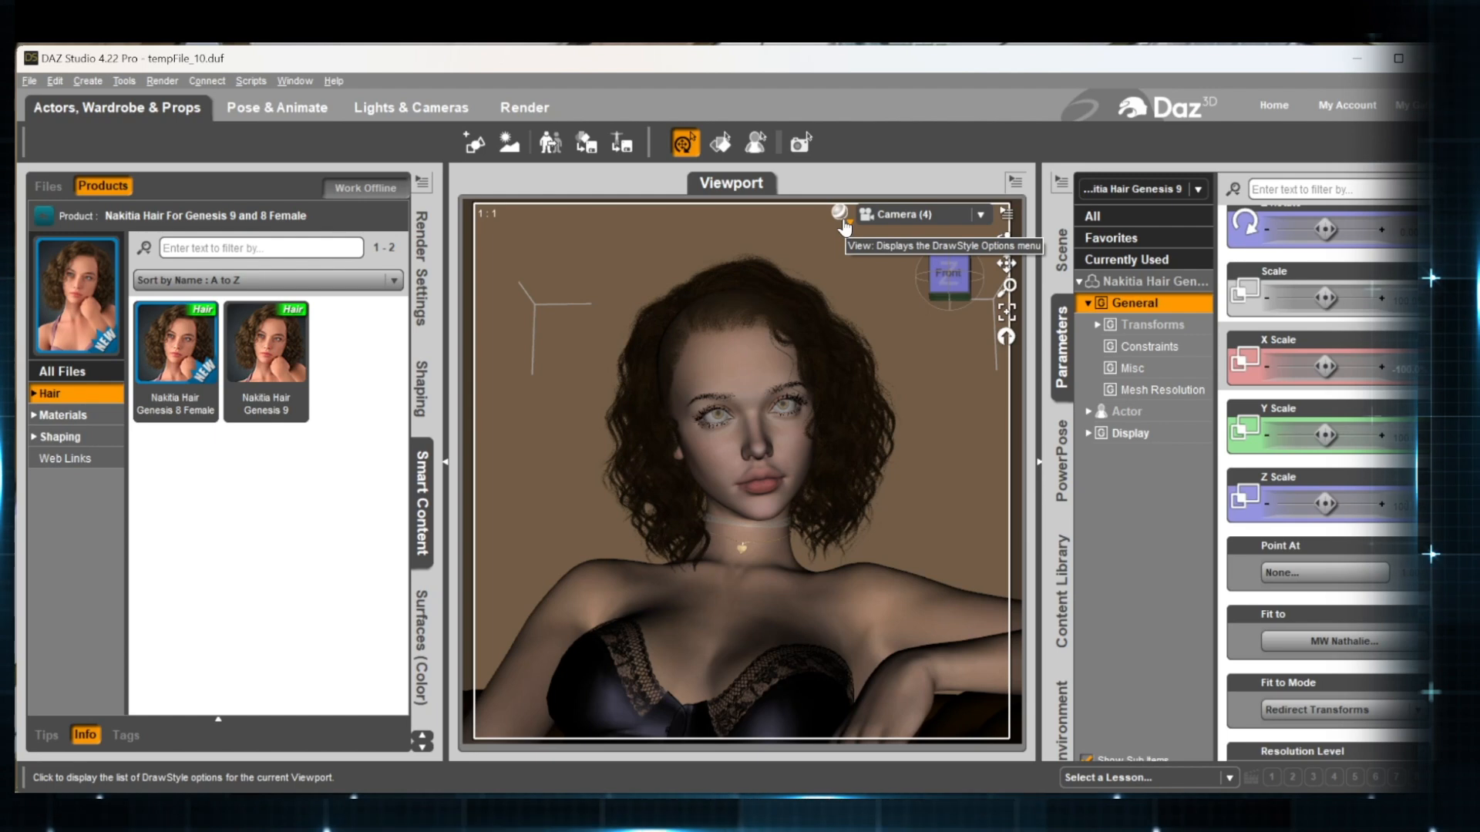
Hide and show the mirrored Nakitia hair repeatedly to compare it, and preview it in NVIDIA Iray.
click(1062, 255)
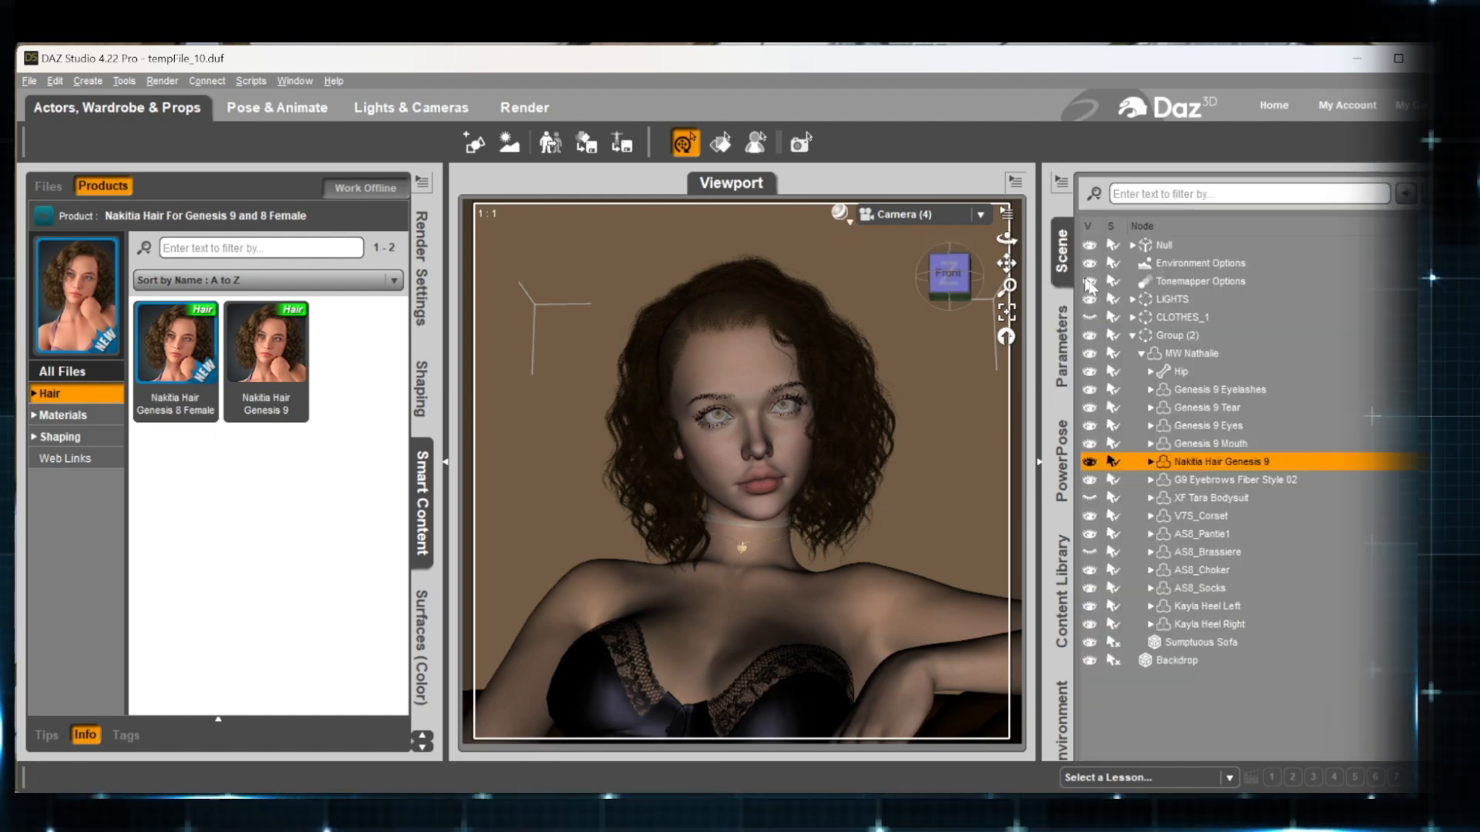
click(1089, 462)
click(1089, 462)
click(1089, 462)
click(1089, 463)
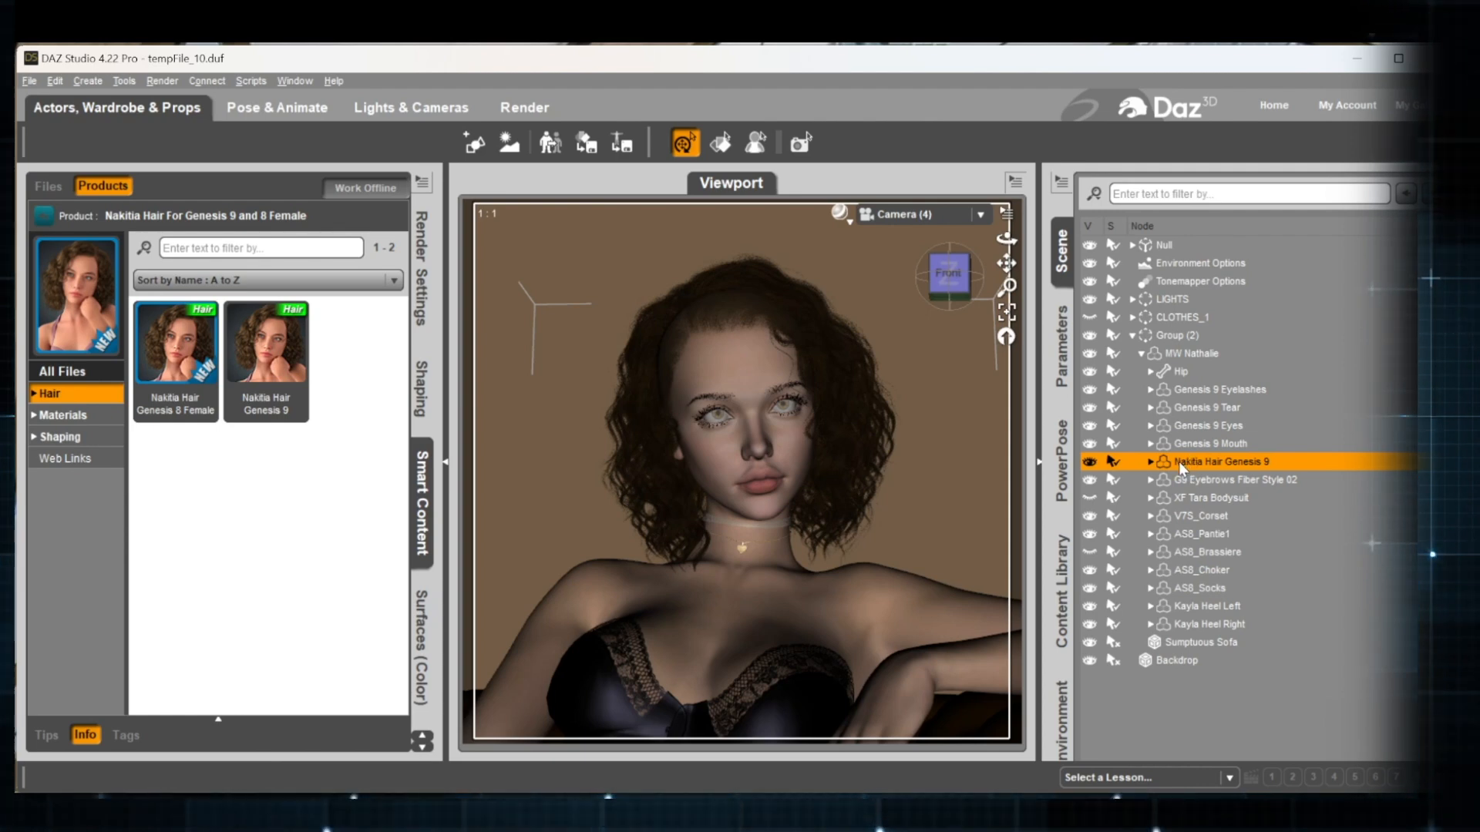
click(850, 223)
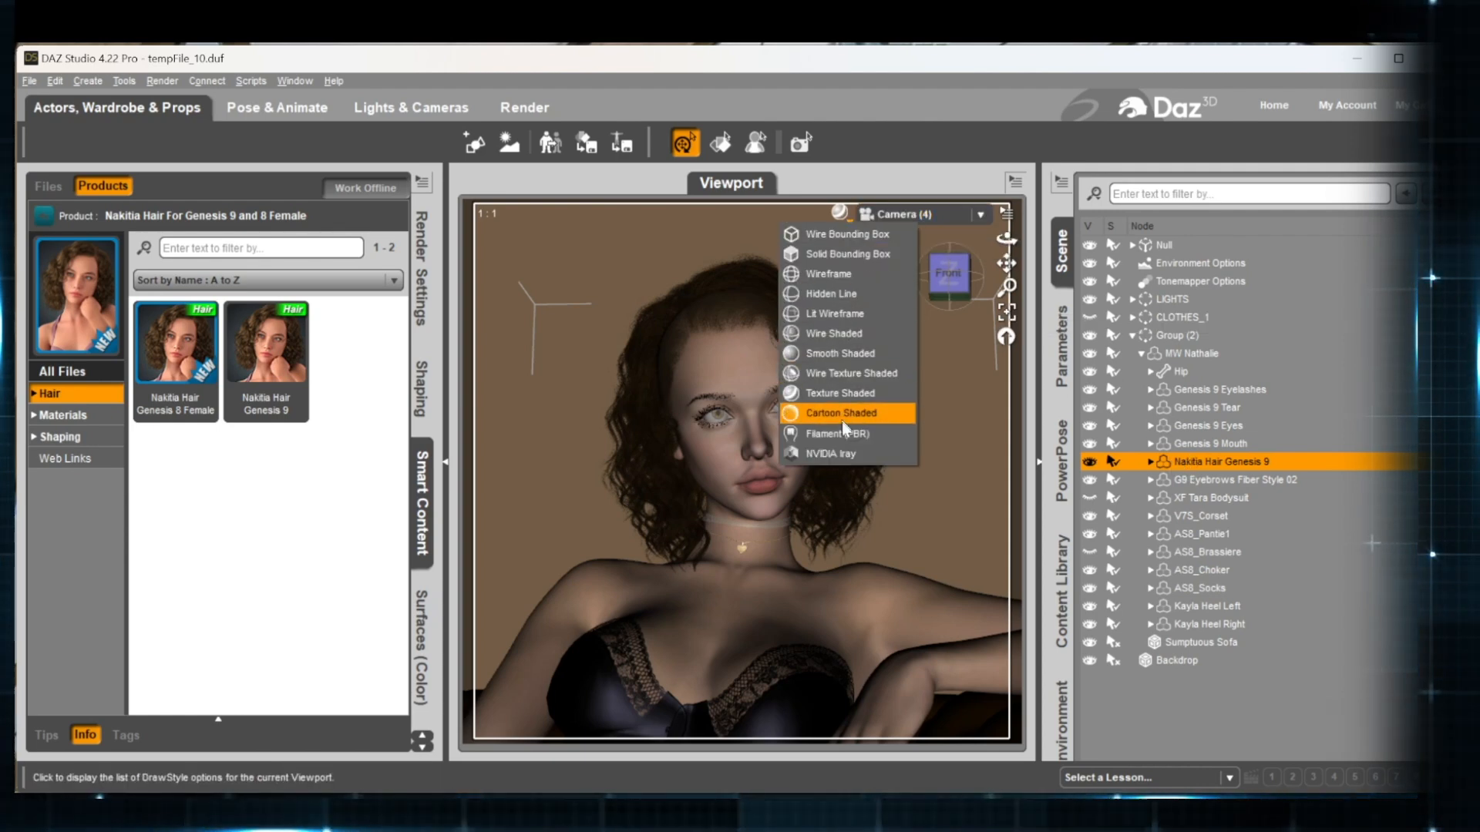
click(840, 449)
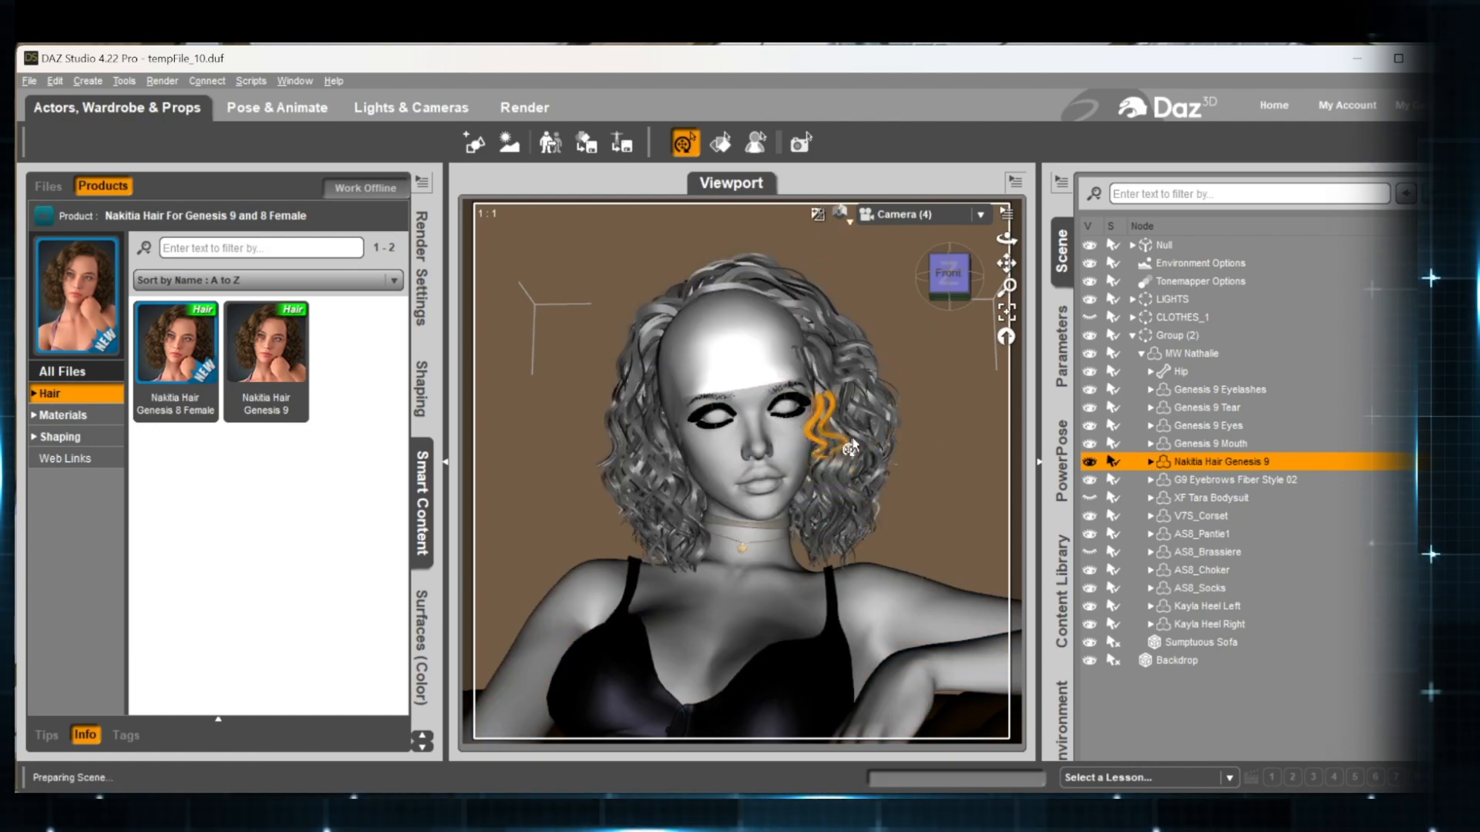
Select the figure's upper chest and turn her head toward her right shoulder with the PowerPose body template.
click(759, 599)
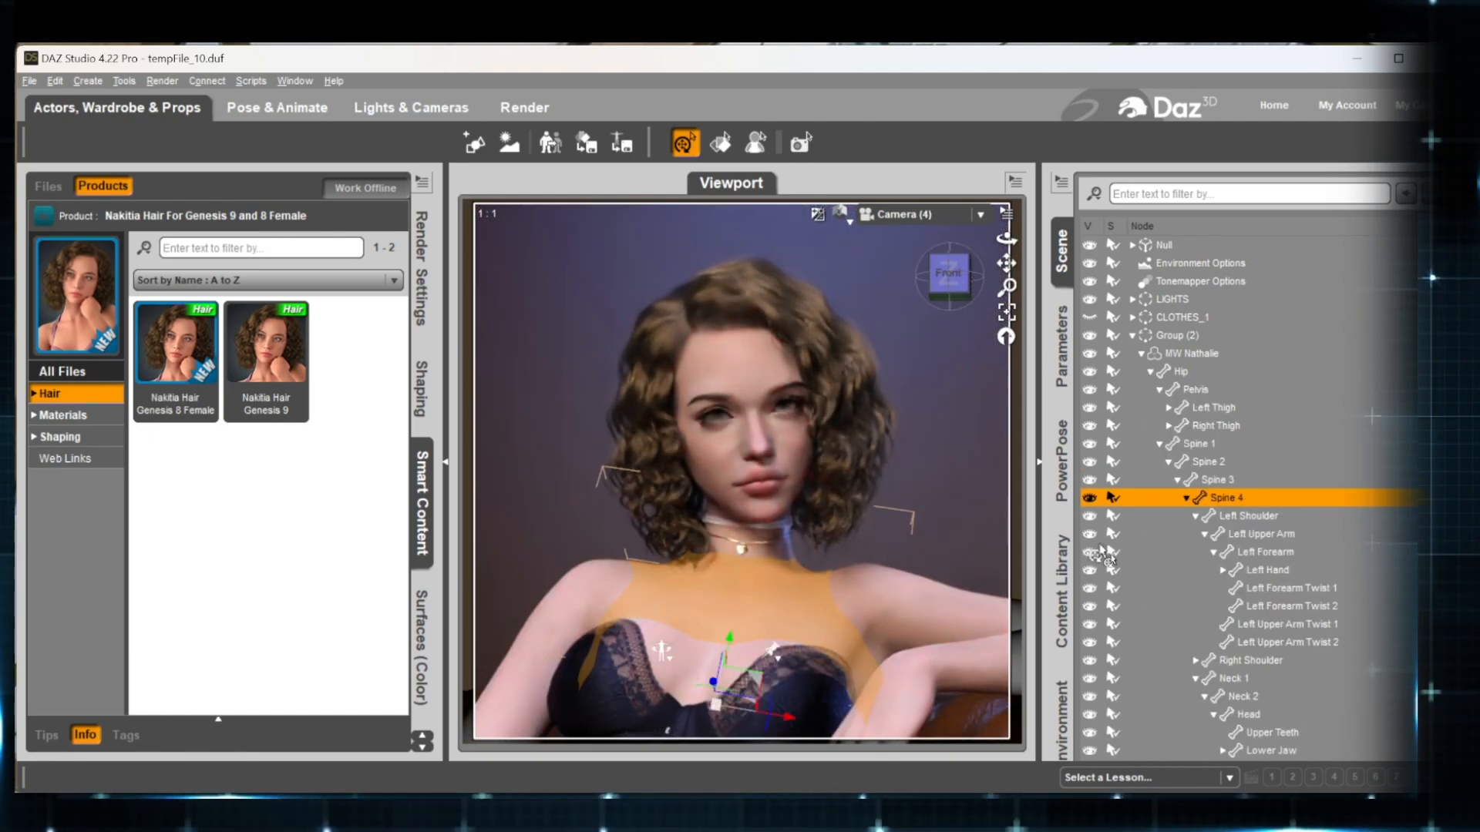
click(1064, 478)
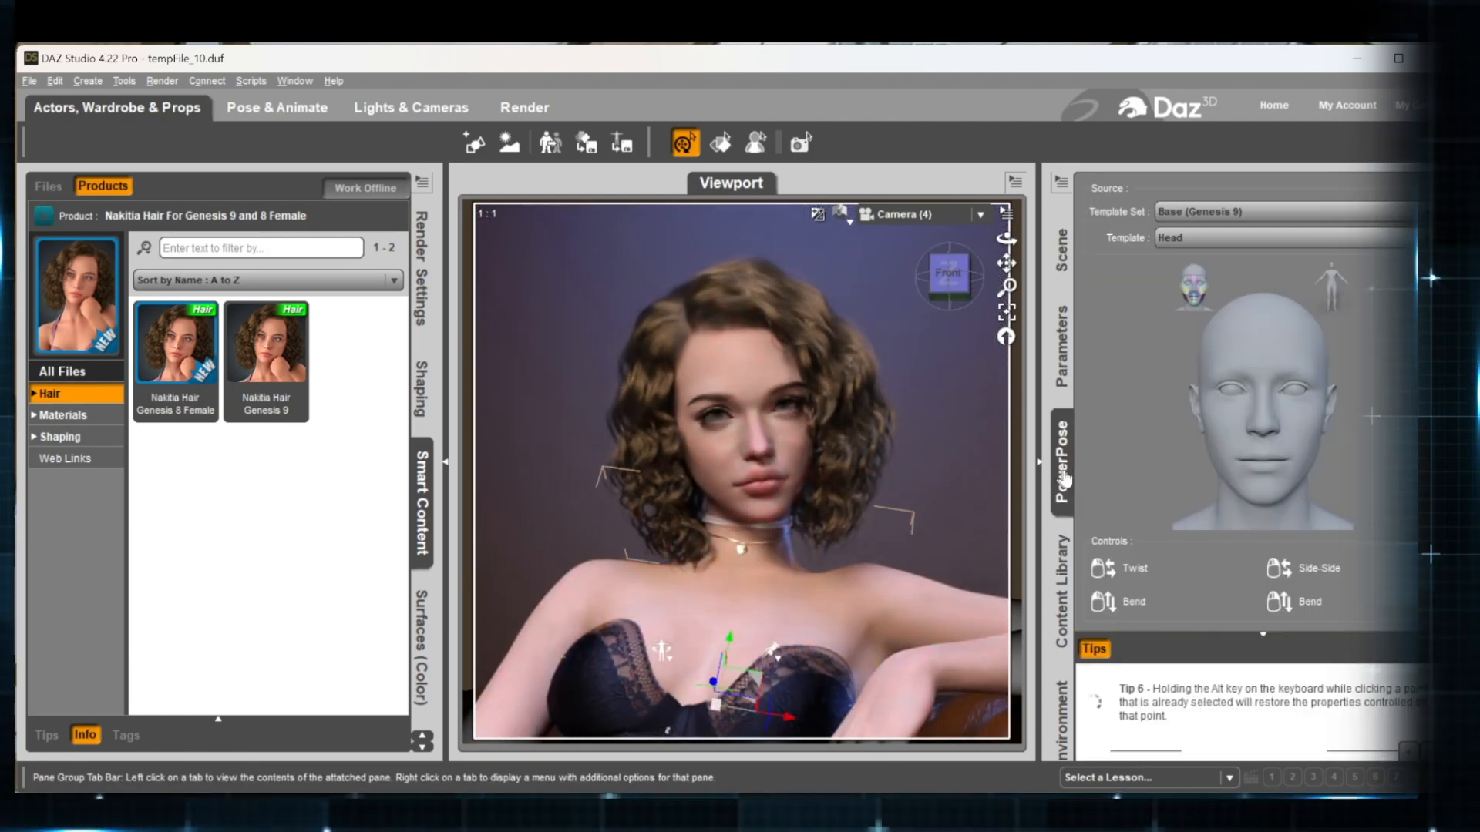
click(1337, 288)
drag(1261, 302, 1122, 279)
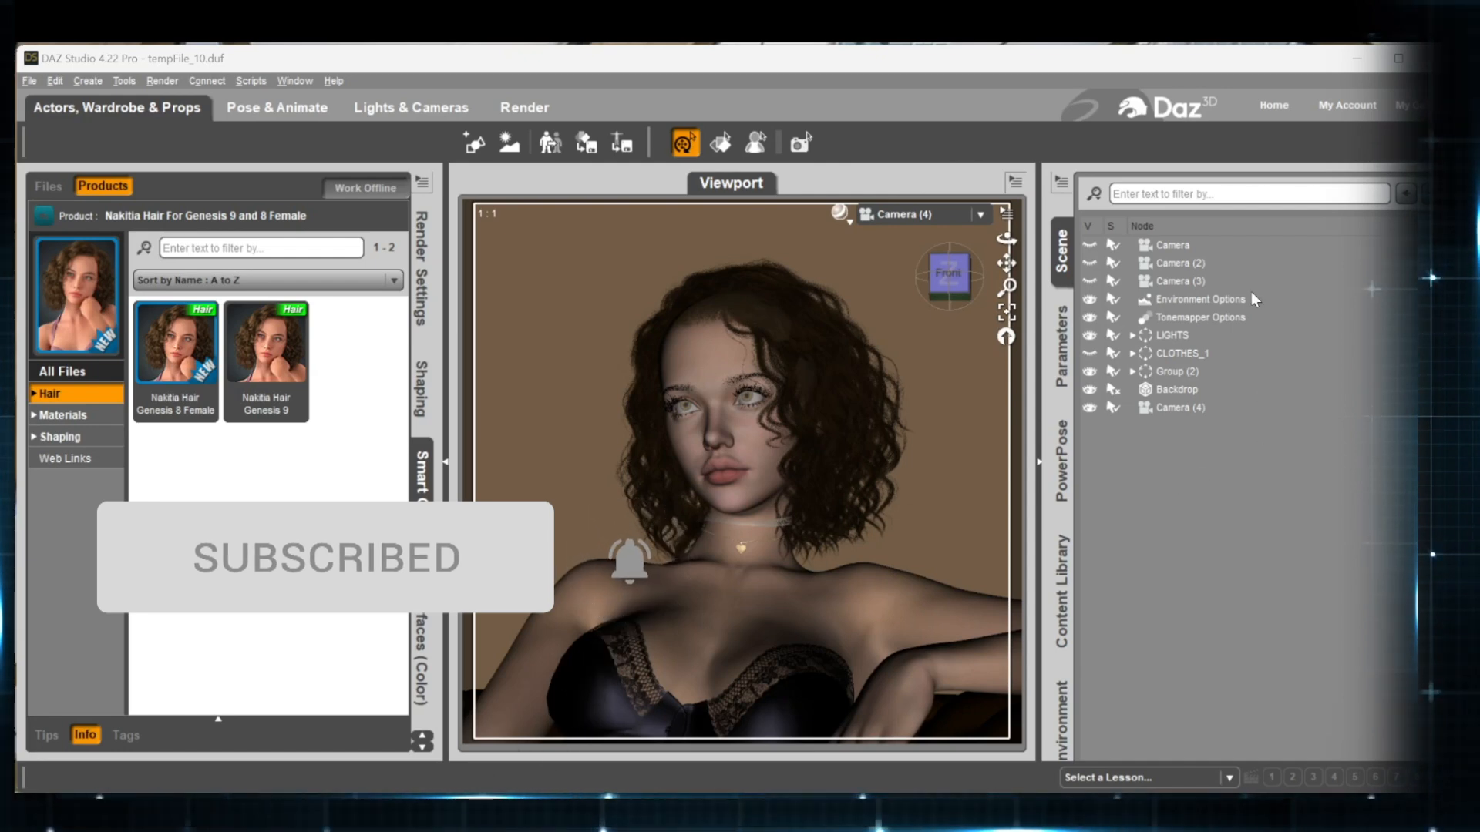
Select the scene's cameras one after another, finishing with Camera (4) as the selected node.
click(1173, 246)
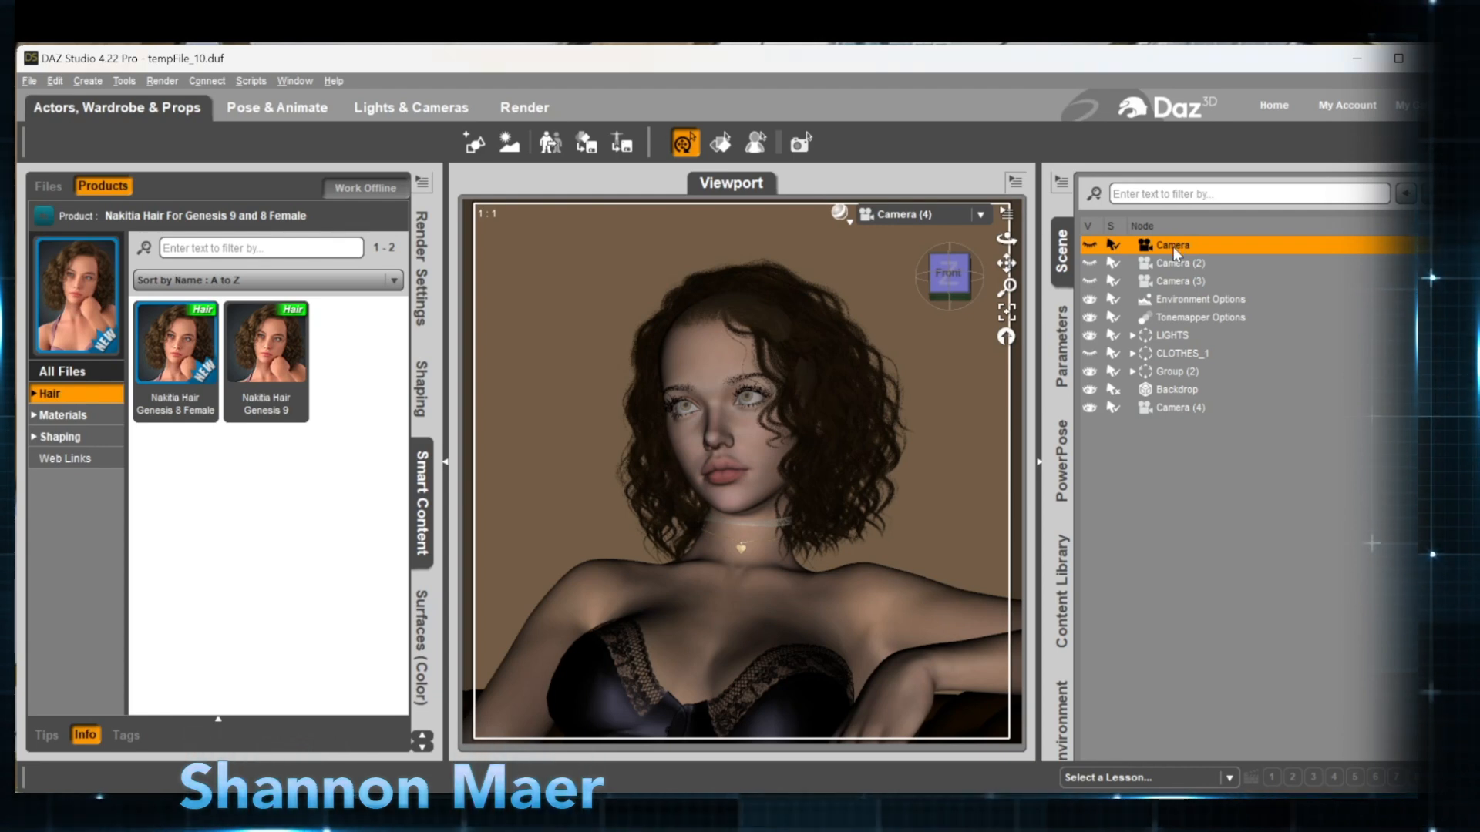
click(1173, 262)
click(1176, 281)
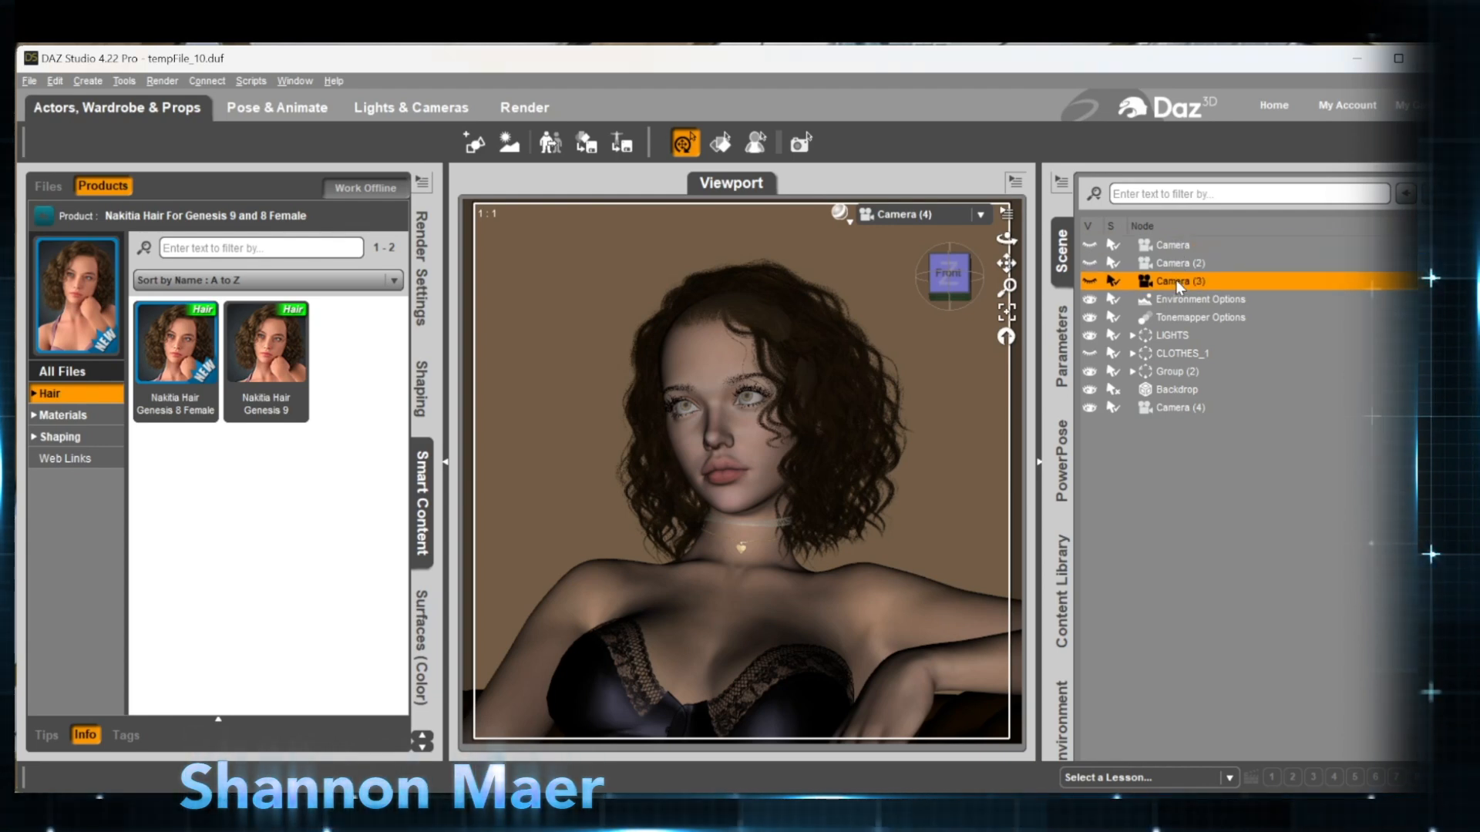
click(1168, 246)
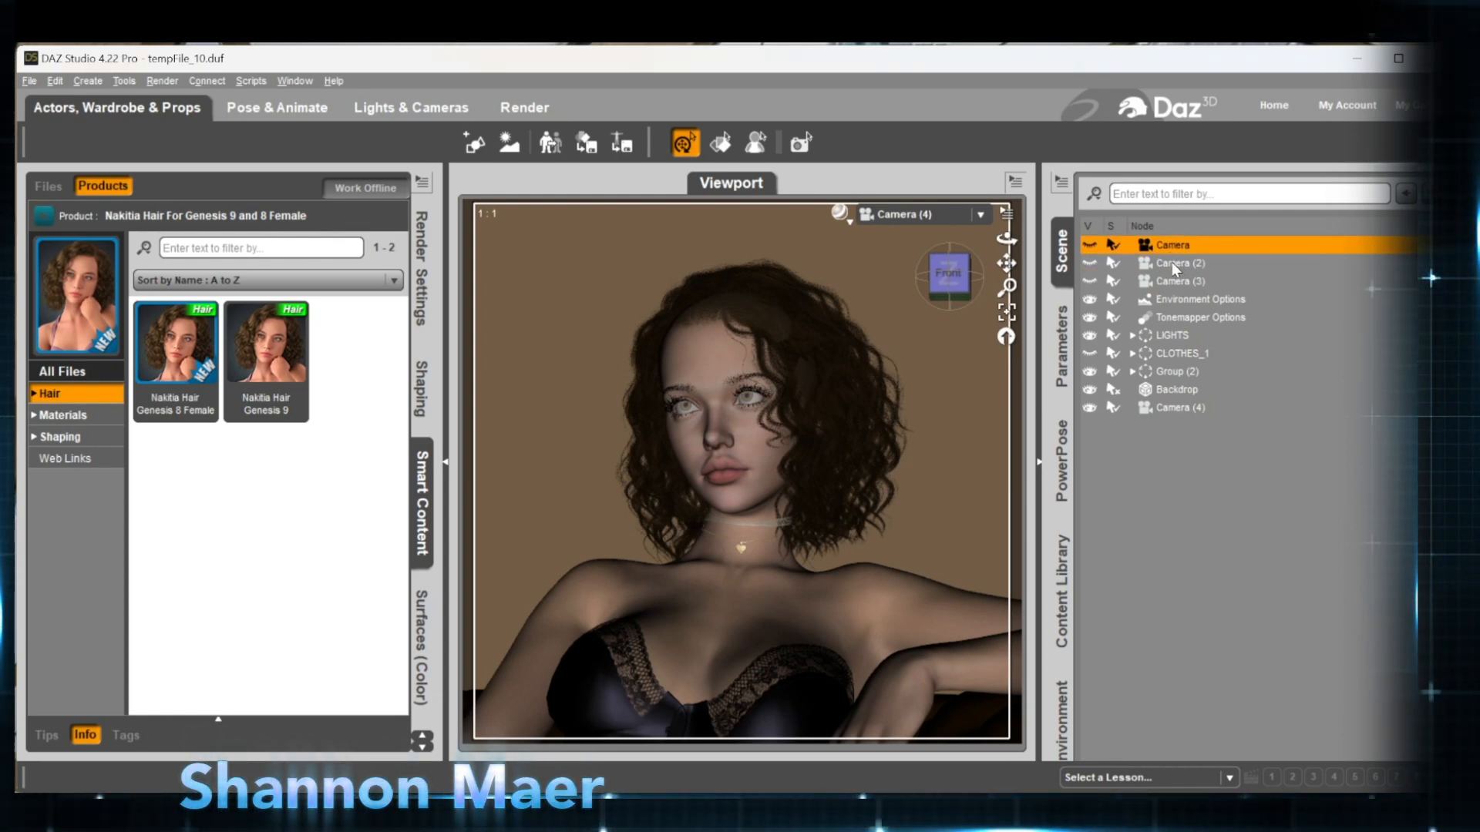
click(1181, 406)
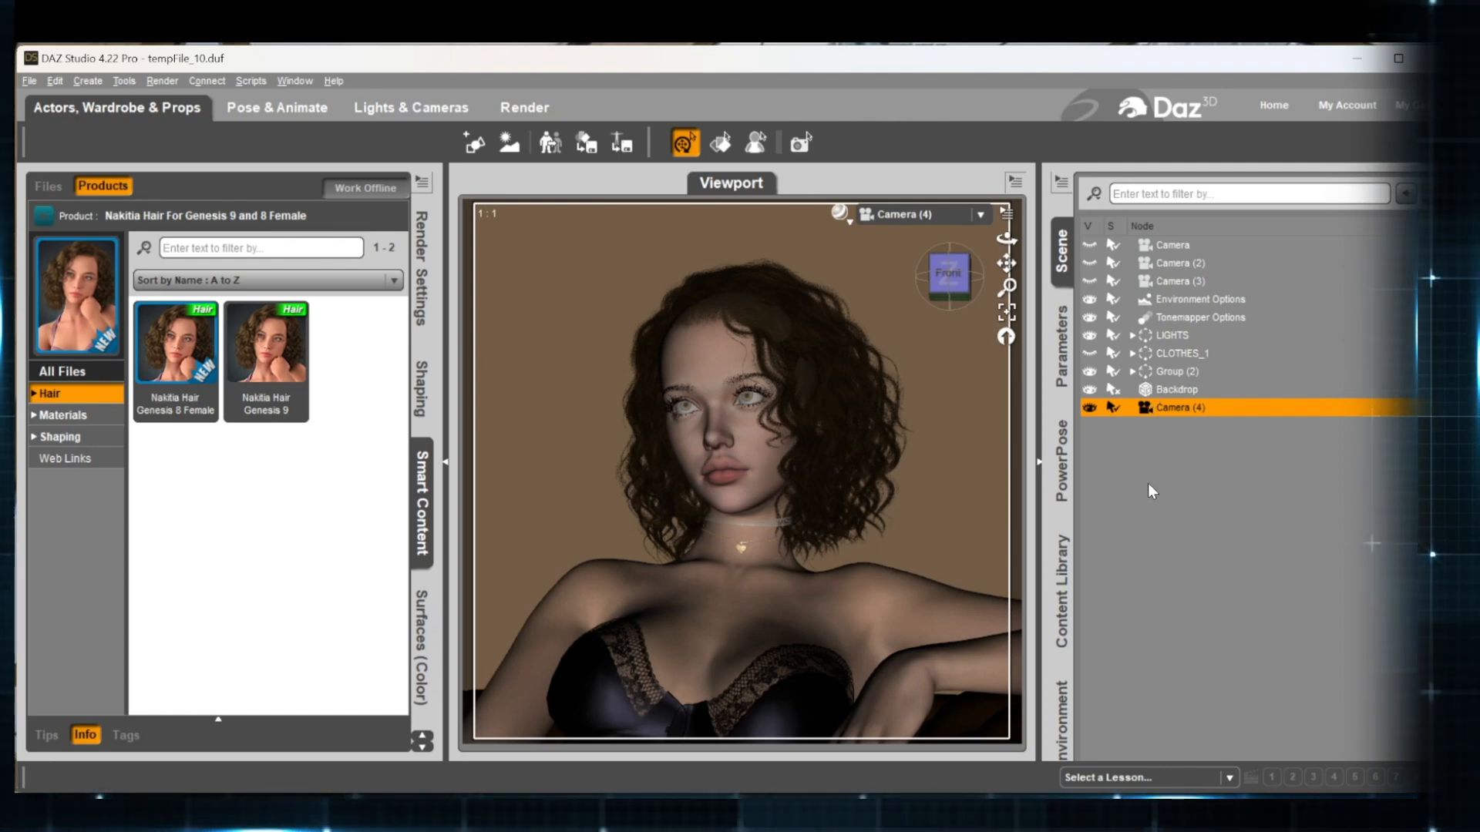
click(1153, 455)
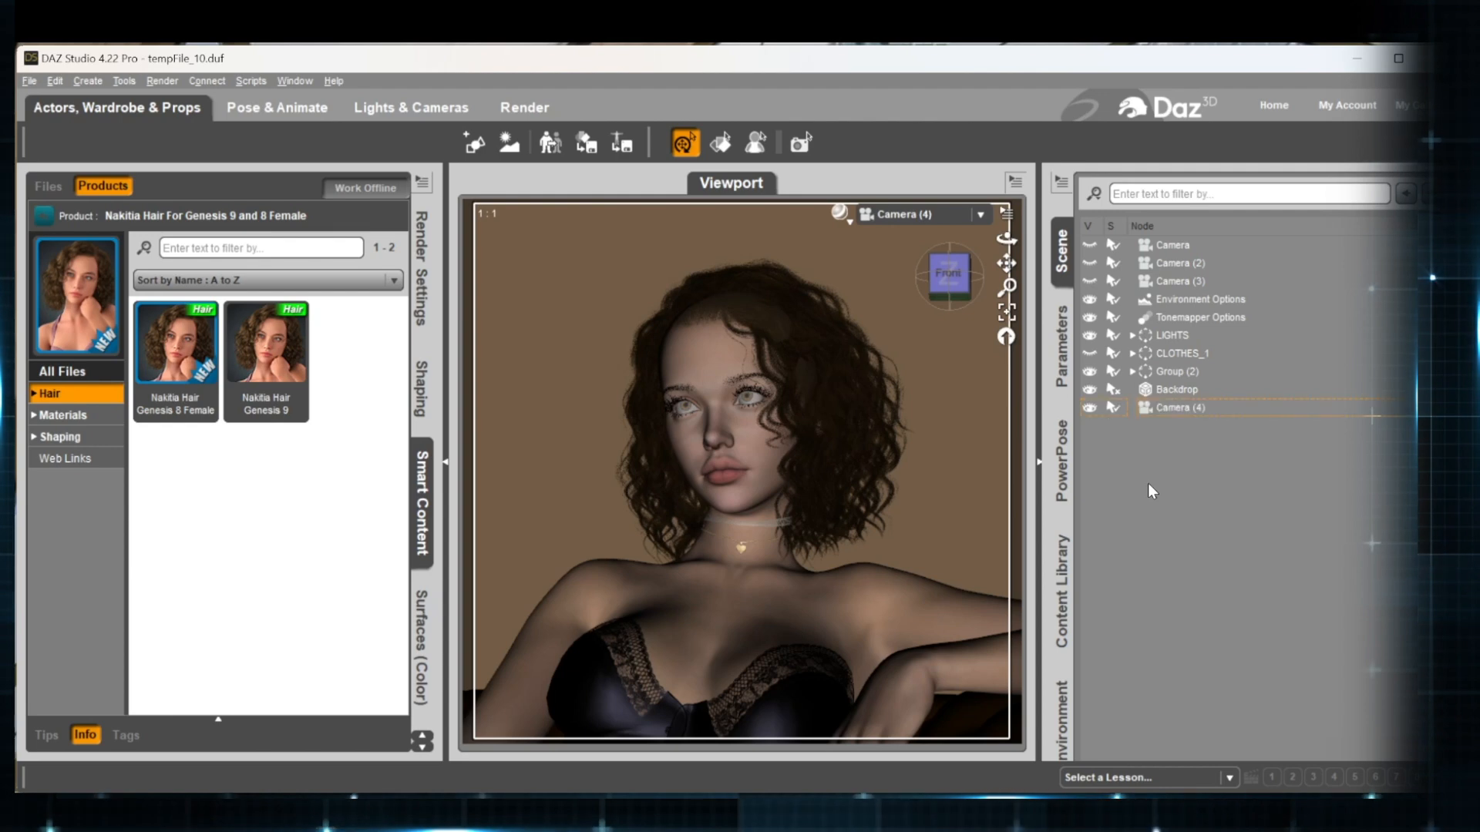
click(1164, 410)
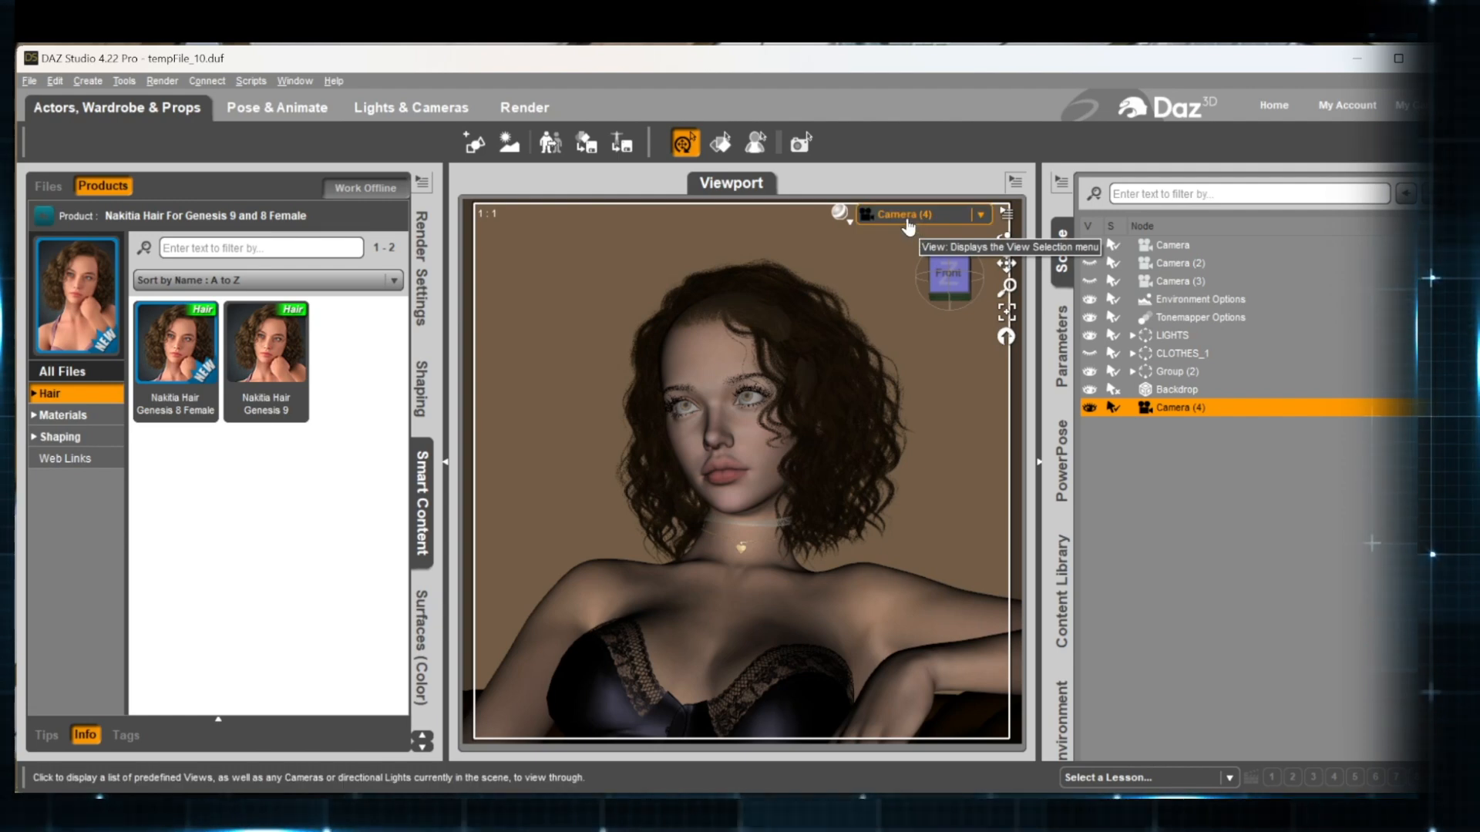
Orbit Camera (4) around the figure and bring it back to the previous framing.
click(950, 274)
mouse_move(954, 273)
mouse_down()
mouse_move(994, 271)
mouse_move(919, 275)
mouse_move(961, 267)
mouse_move(955, 281)
mouse_up()
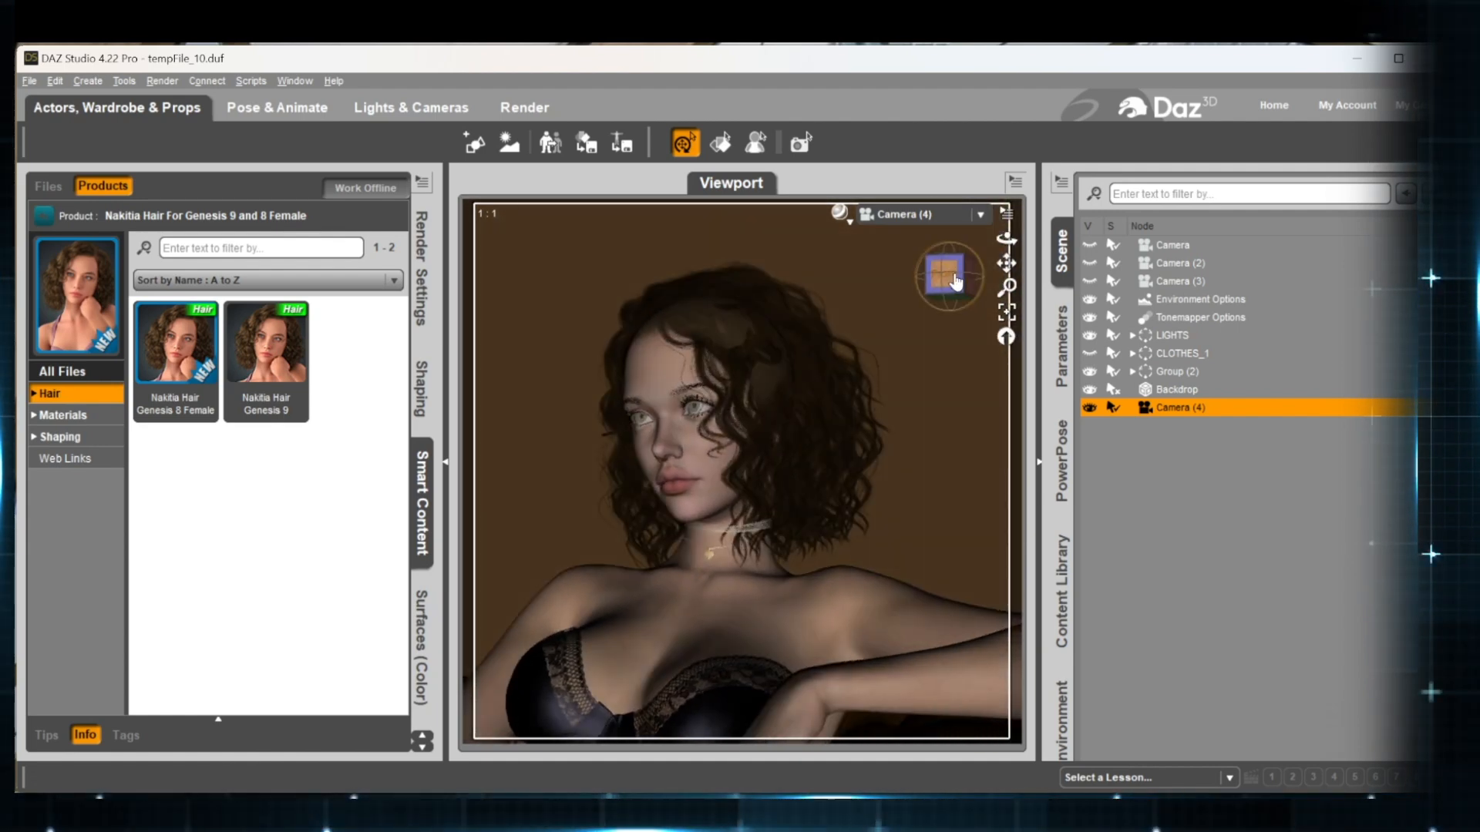
click(955, 282)
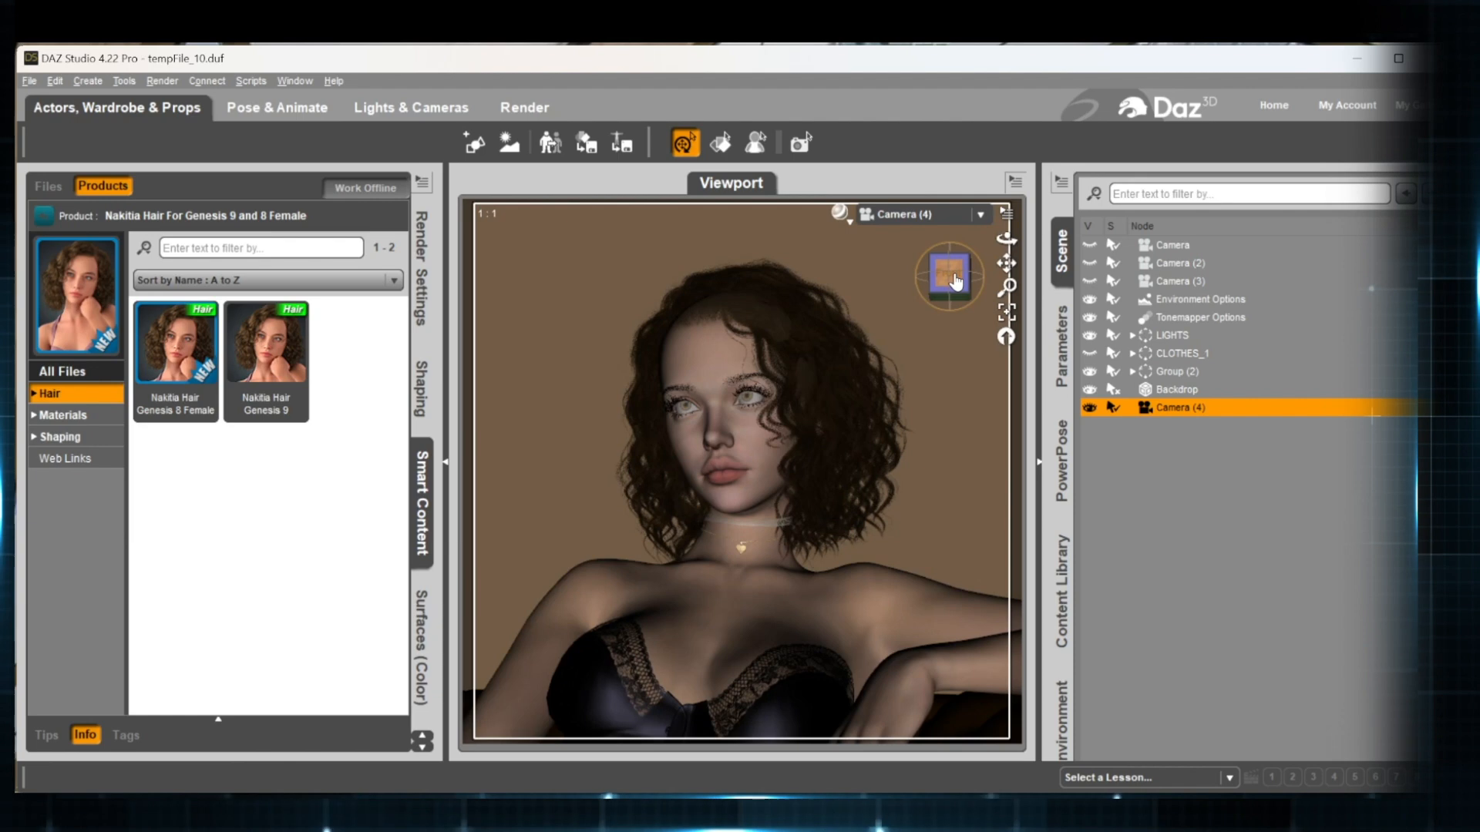
Gather Camera, Camera (2), Camera (3) and Camera (4) into a new group with the name and label Group.
click(1183, 245)
ctrl+click(1183, 265)
ctrl+click(1185, 282)
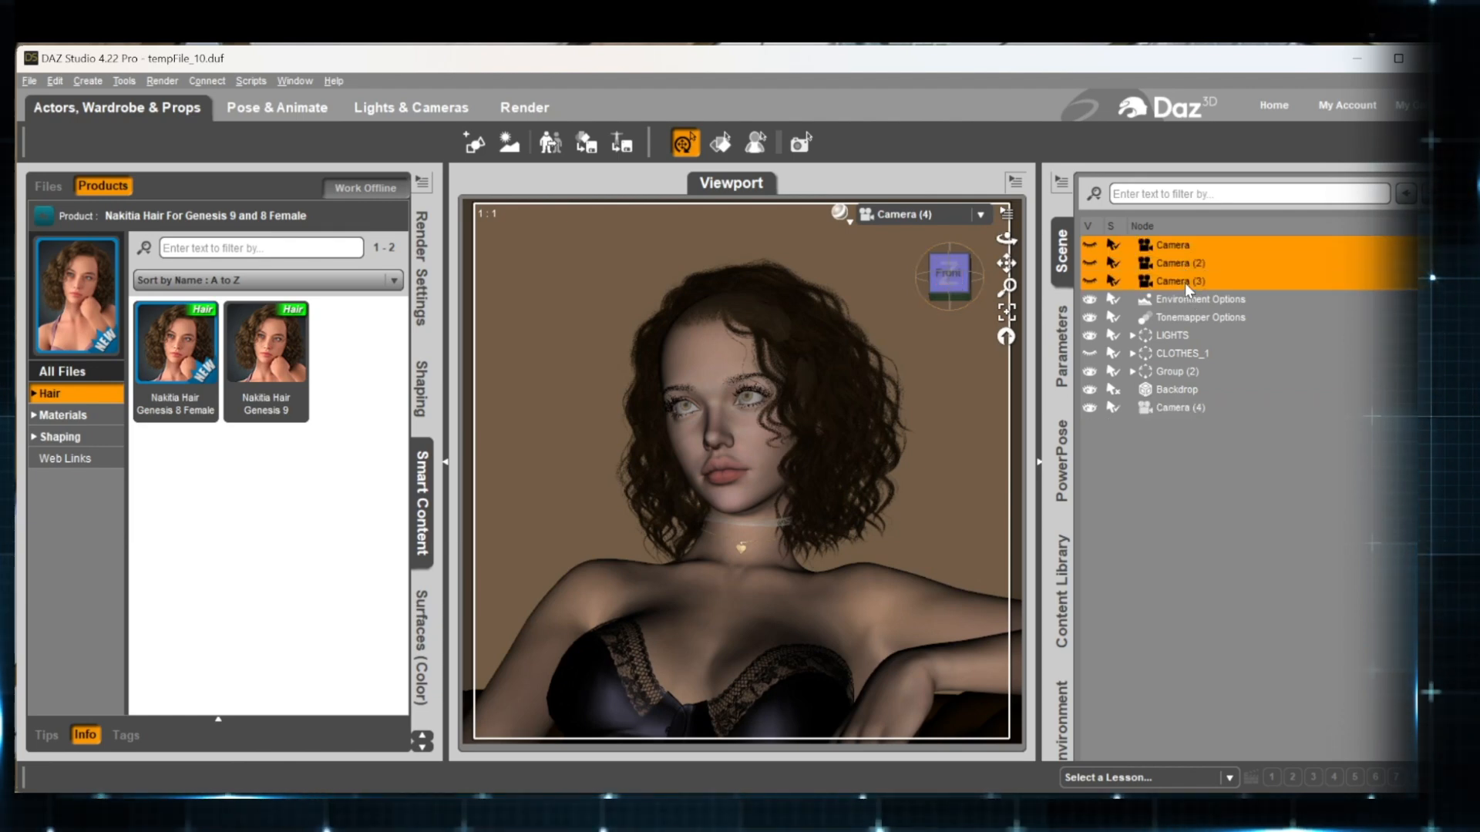
ctrl+click(1179, 408)
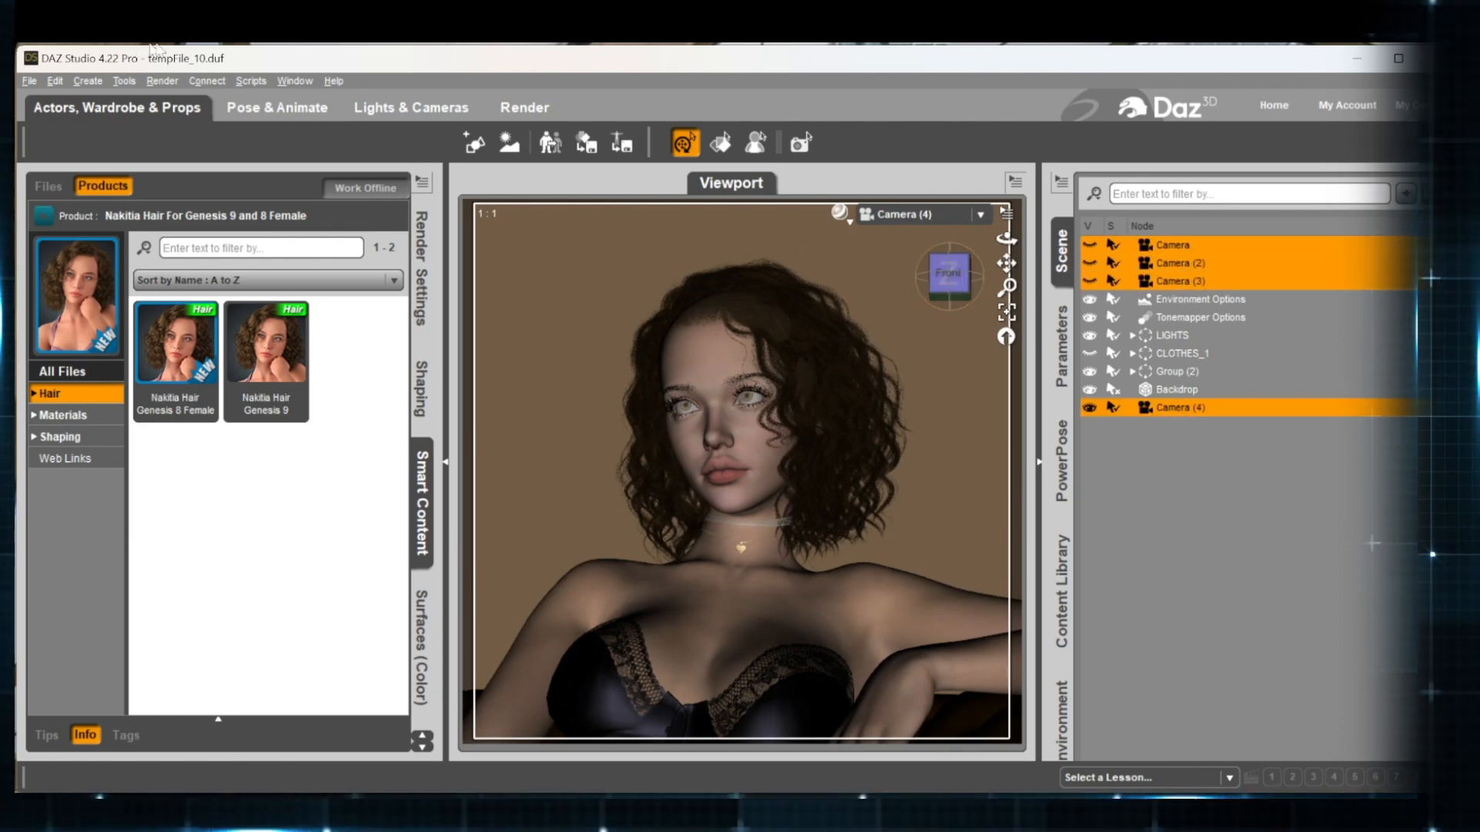
click(88, 81)
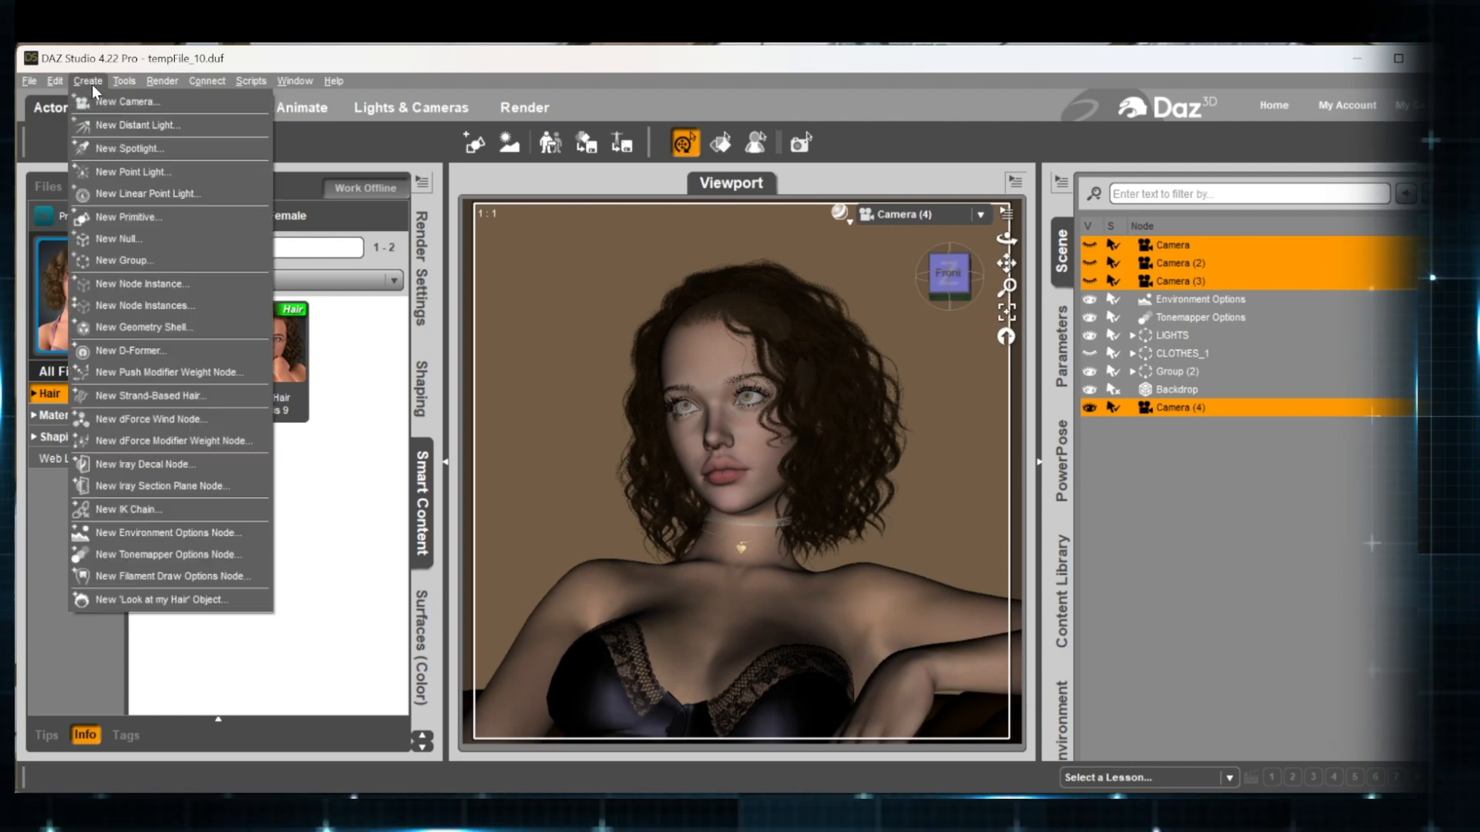
click(123, 261)
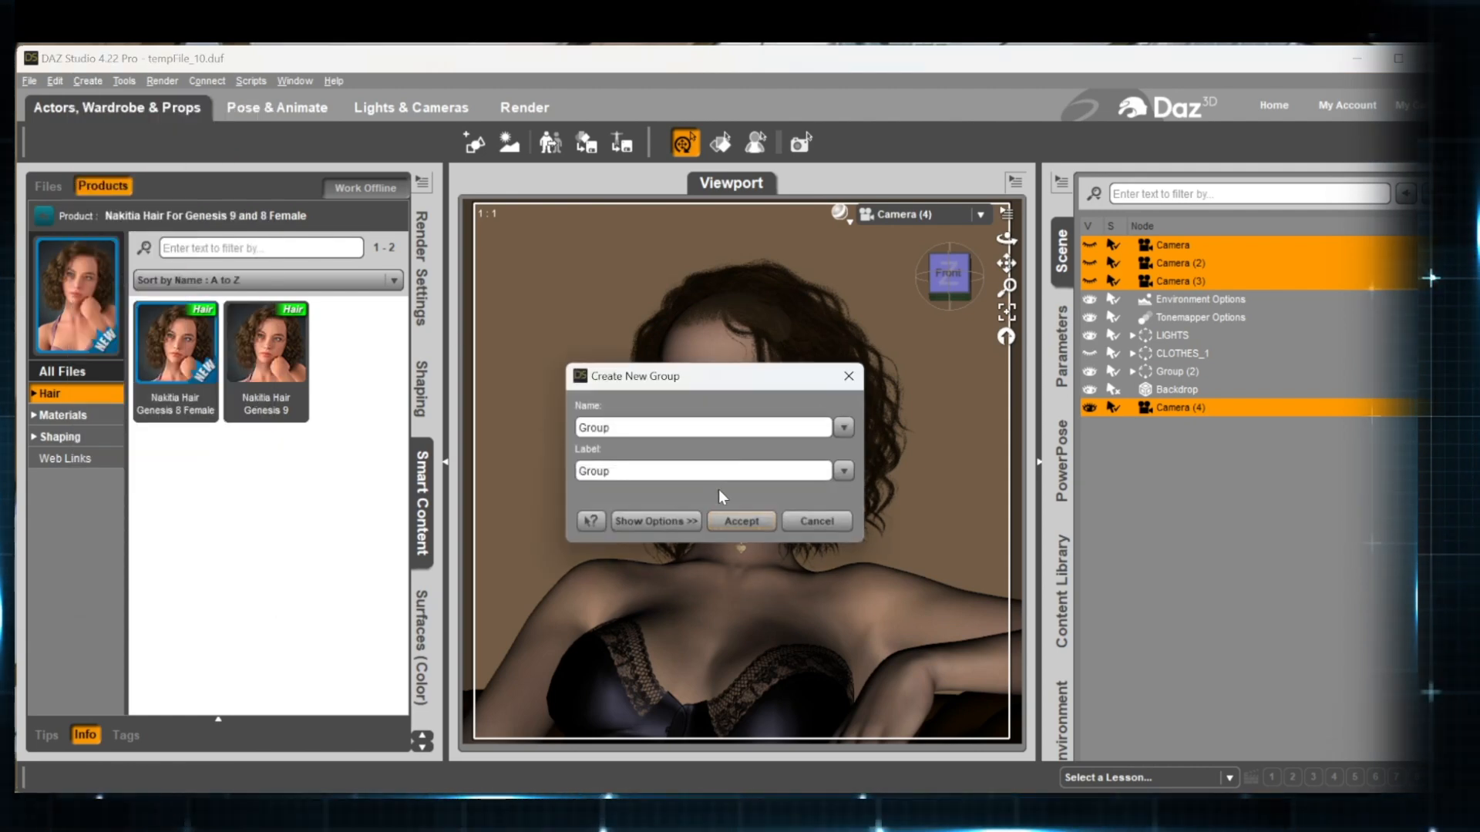
click(739, 522)
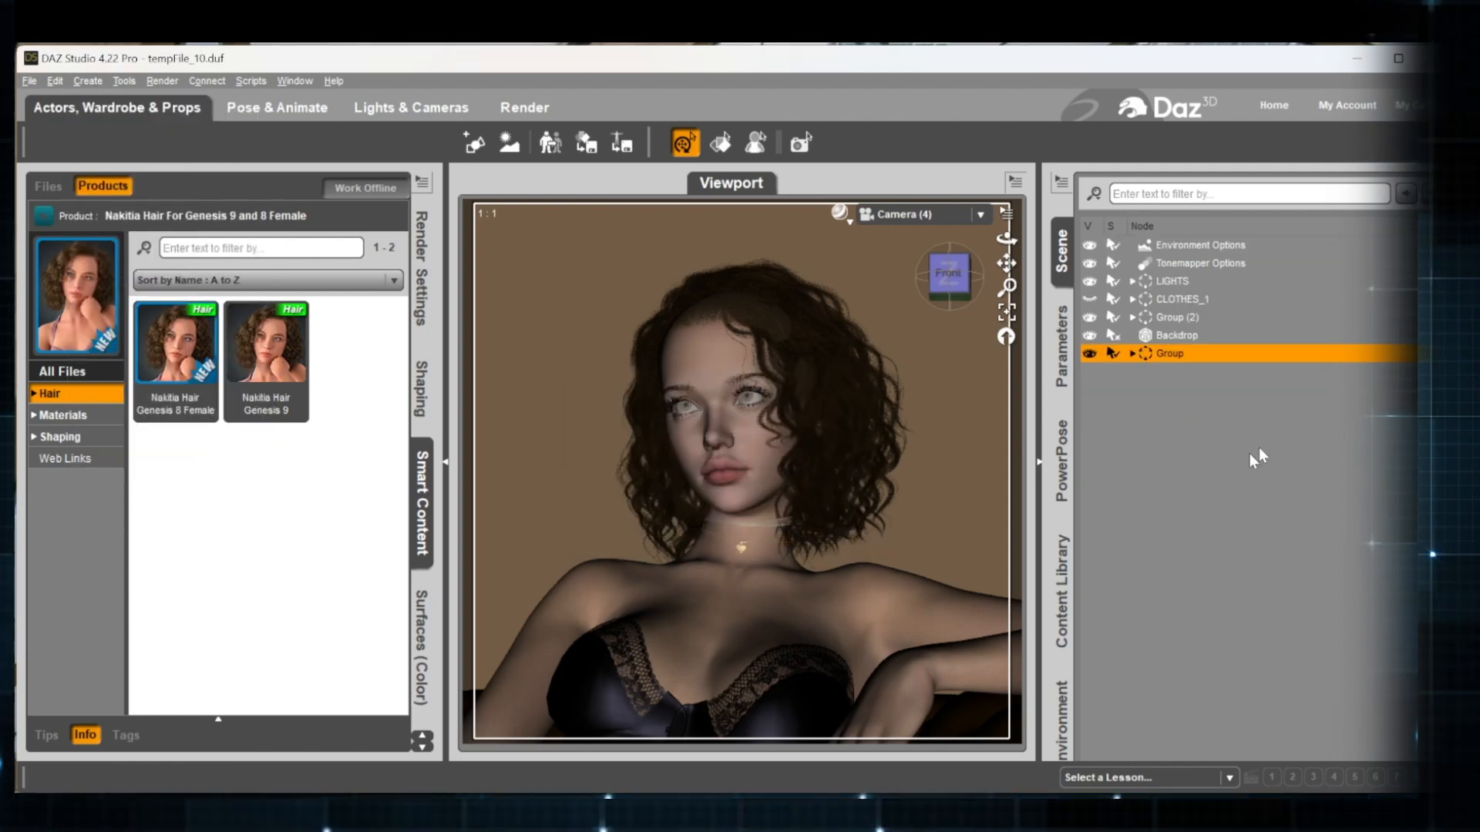
Expand and collapse the camera group to check its contents, and orbit Camera (4) around the figure.
click(1131, 353)
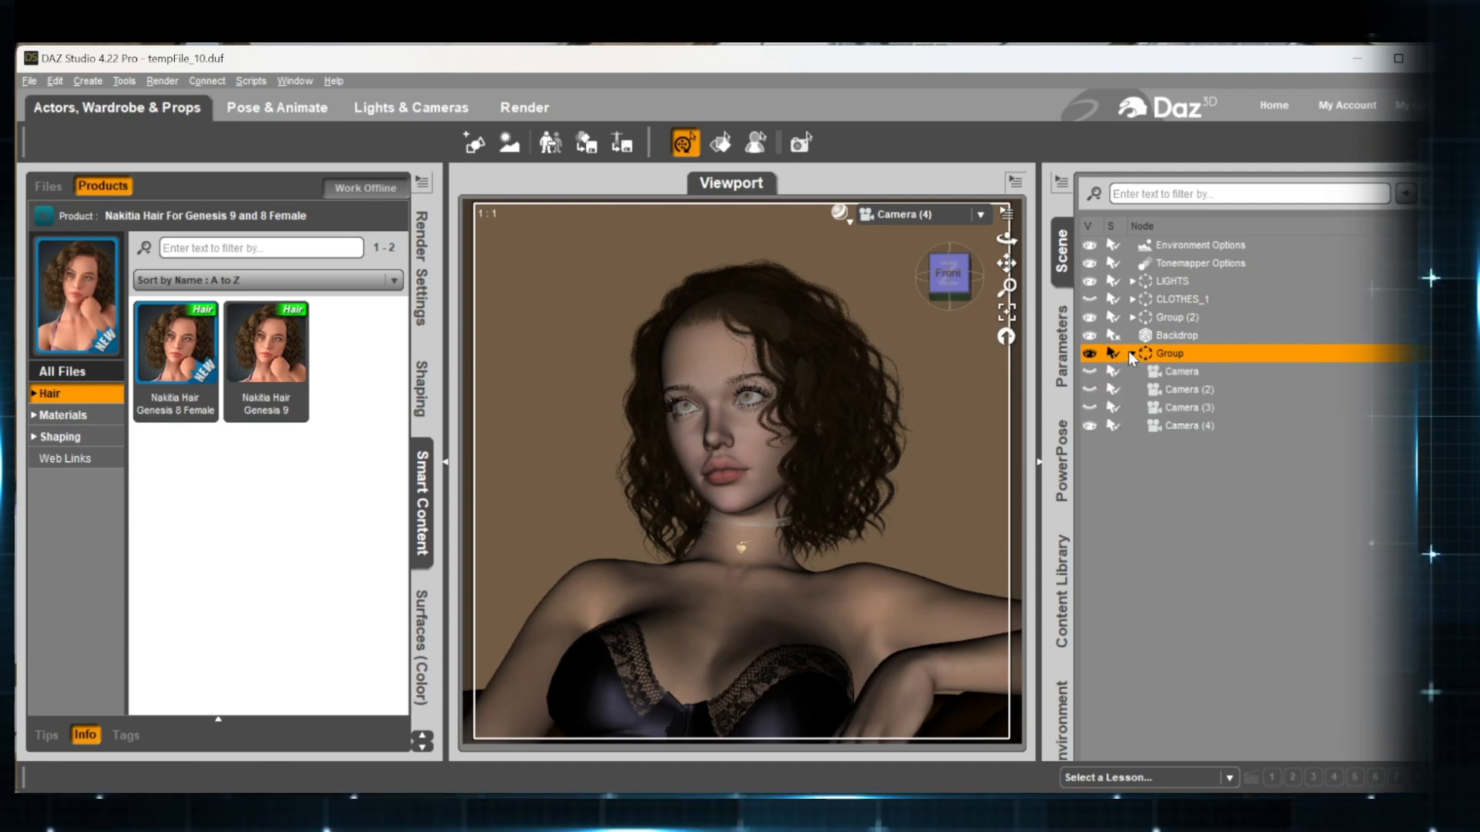
click(1132, 353)
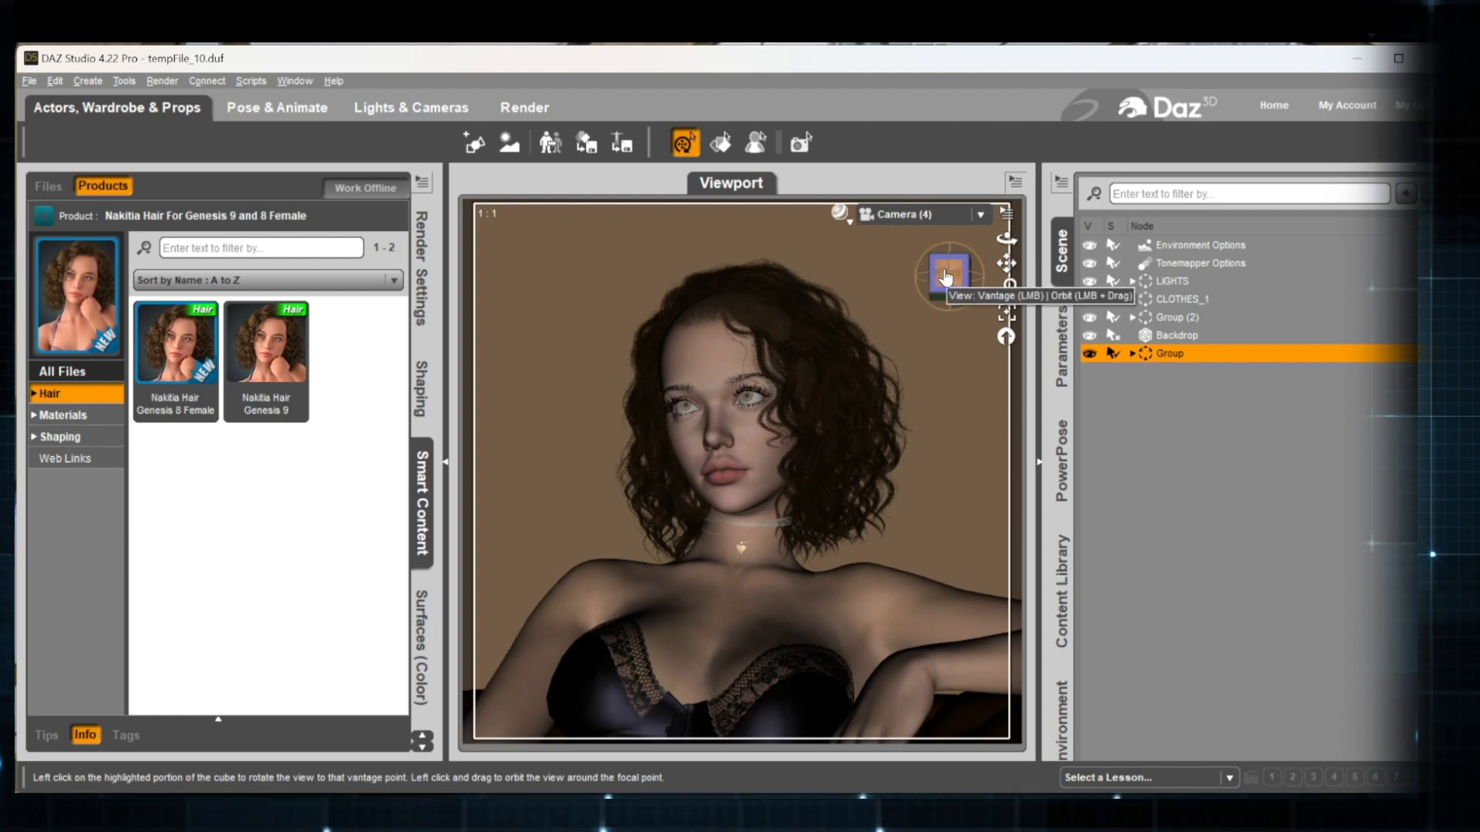
drag(948, 277, 825, 291)
mouse_move(1006, 239)
mouse_down()
mouse_move(1019, 243)
mouse_move(994, 251)
mouse_up()
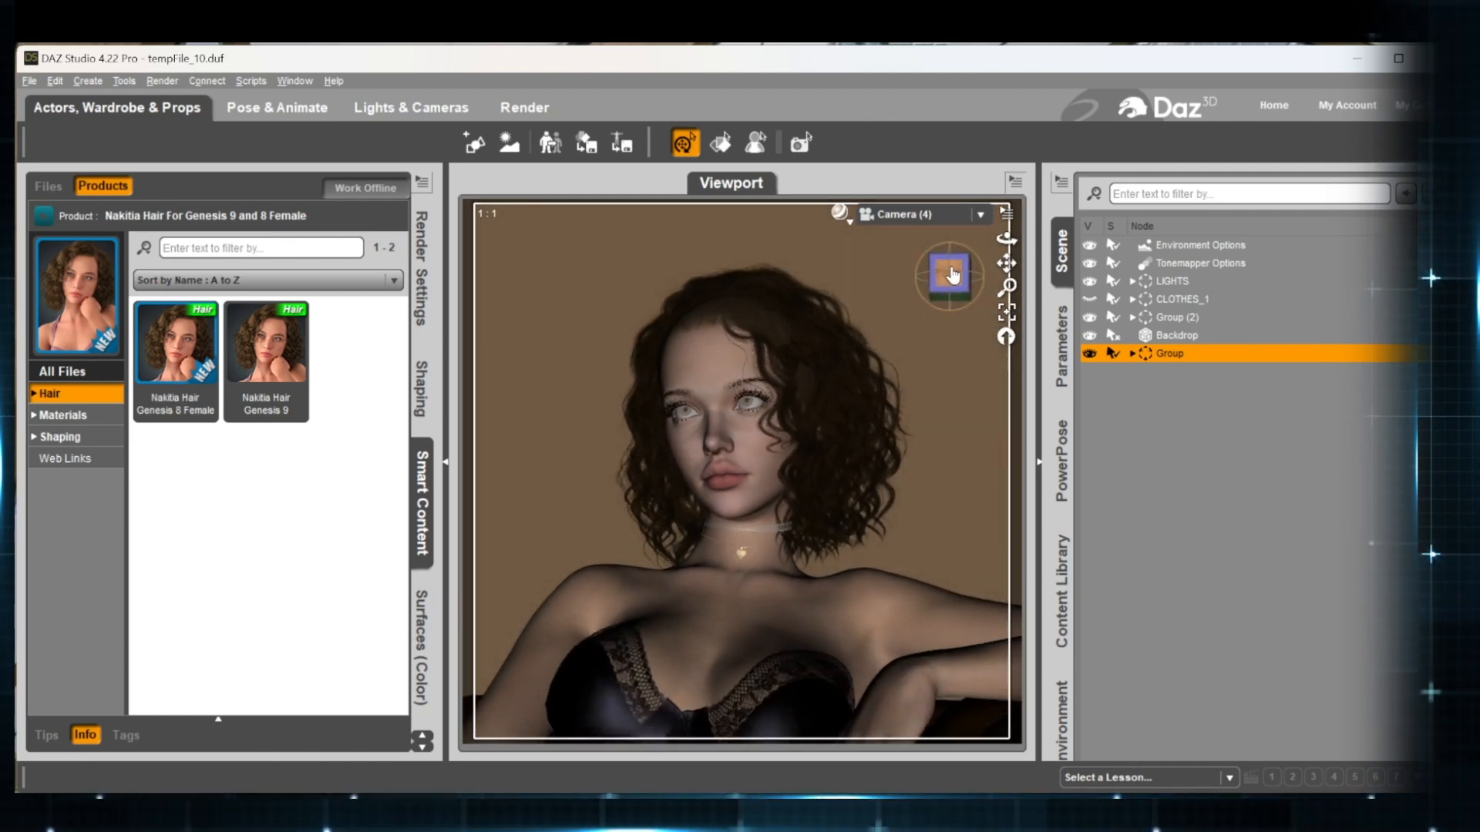
Undo the camera grouping and clear the node selection.
key(ctrl+z)
key(ctrl+z)
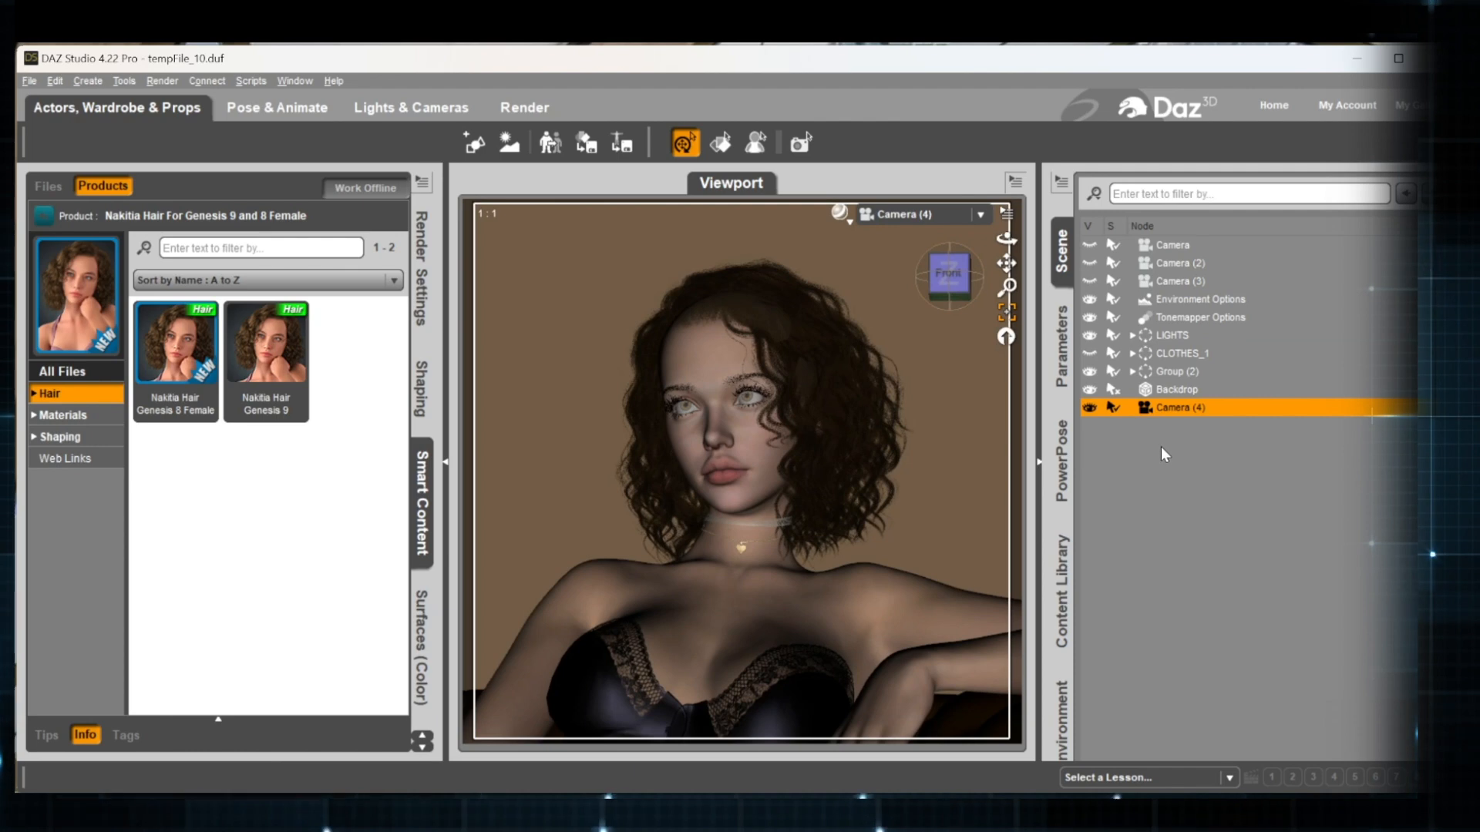
click(1170, 492)
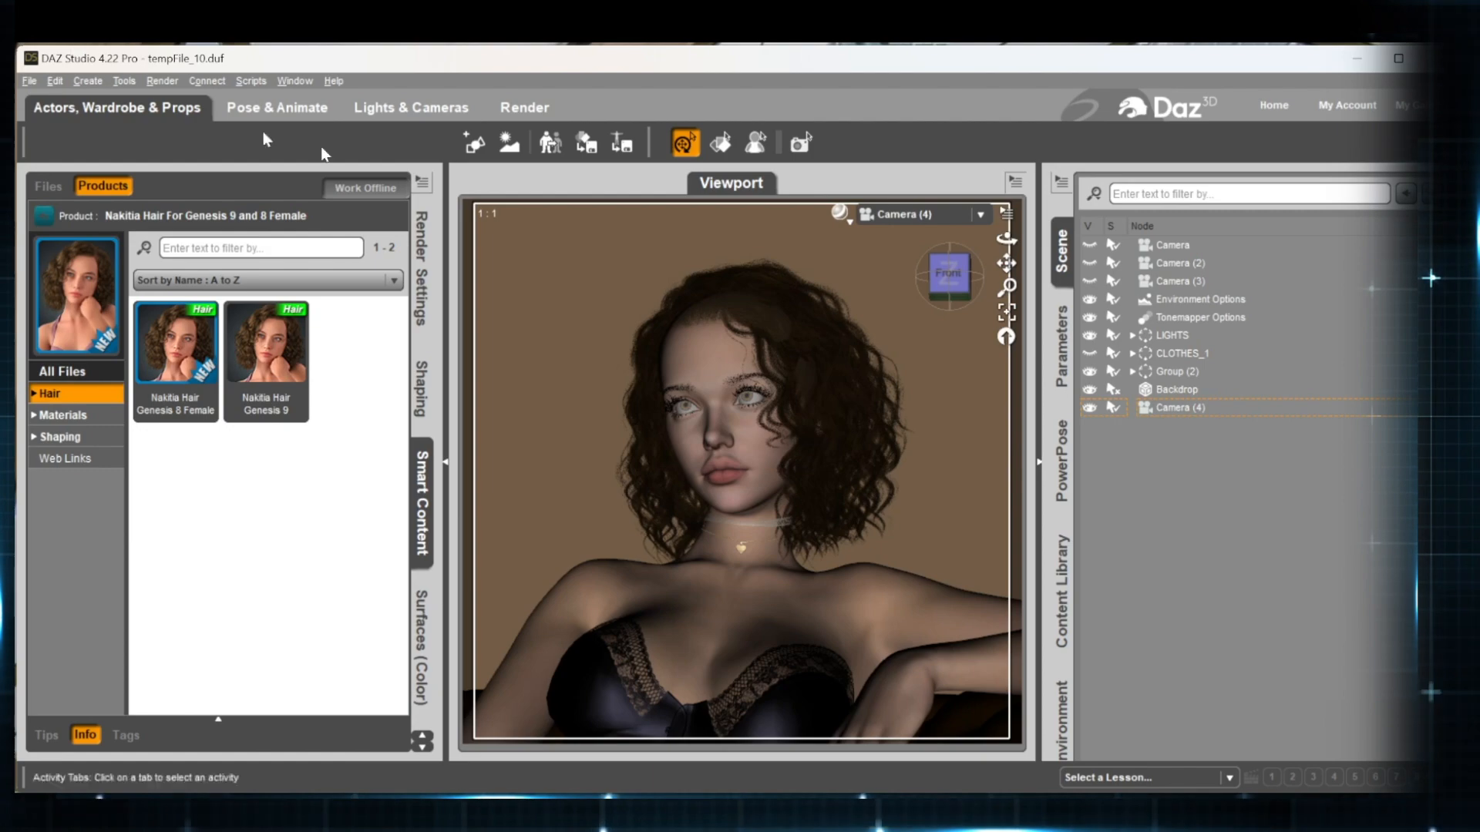
Switch the viewport to Perspective View and frame the whole seated figure with the sofa.
click(979, 216)
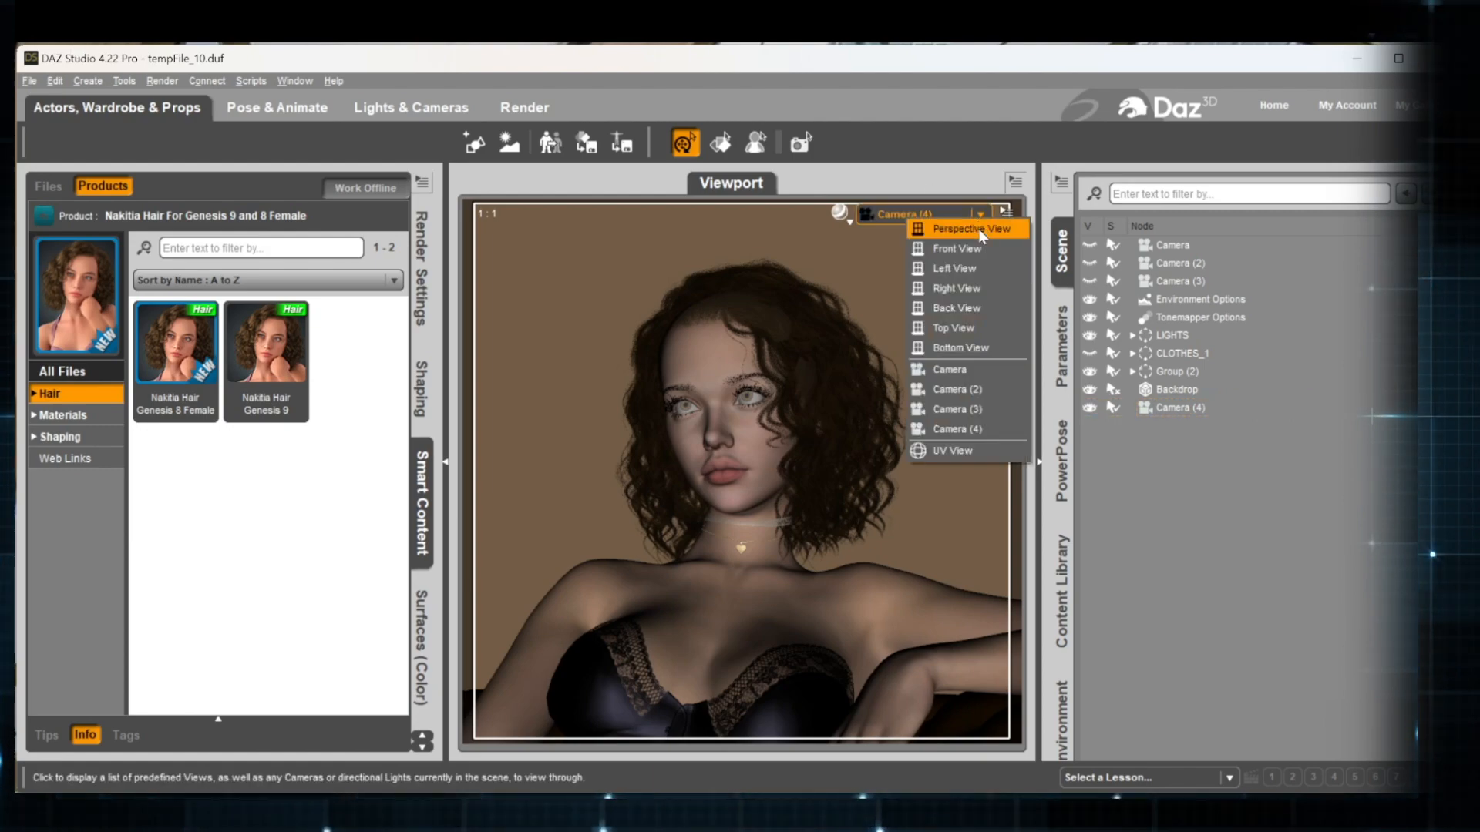
click(978, 229)
scroll(751, 559, down, 5)
scroll(750, 559, down, 8)
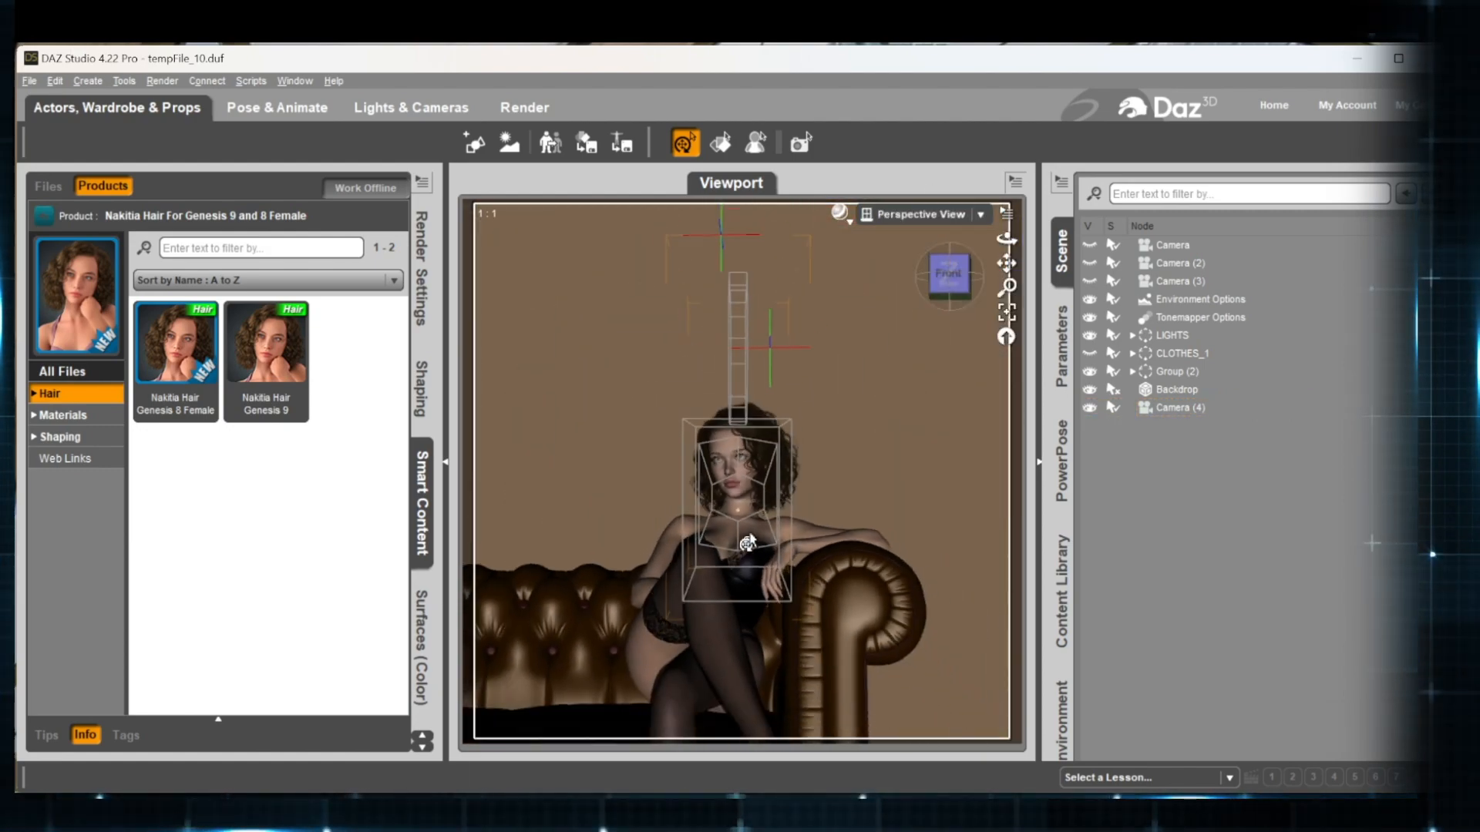
drag(1005, 264, 988, 202)
click(959, 283)
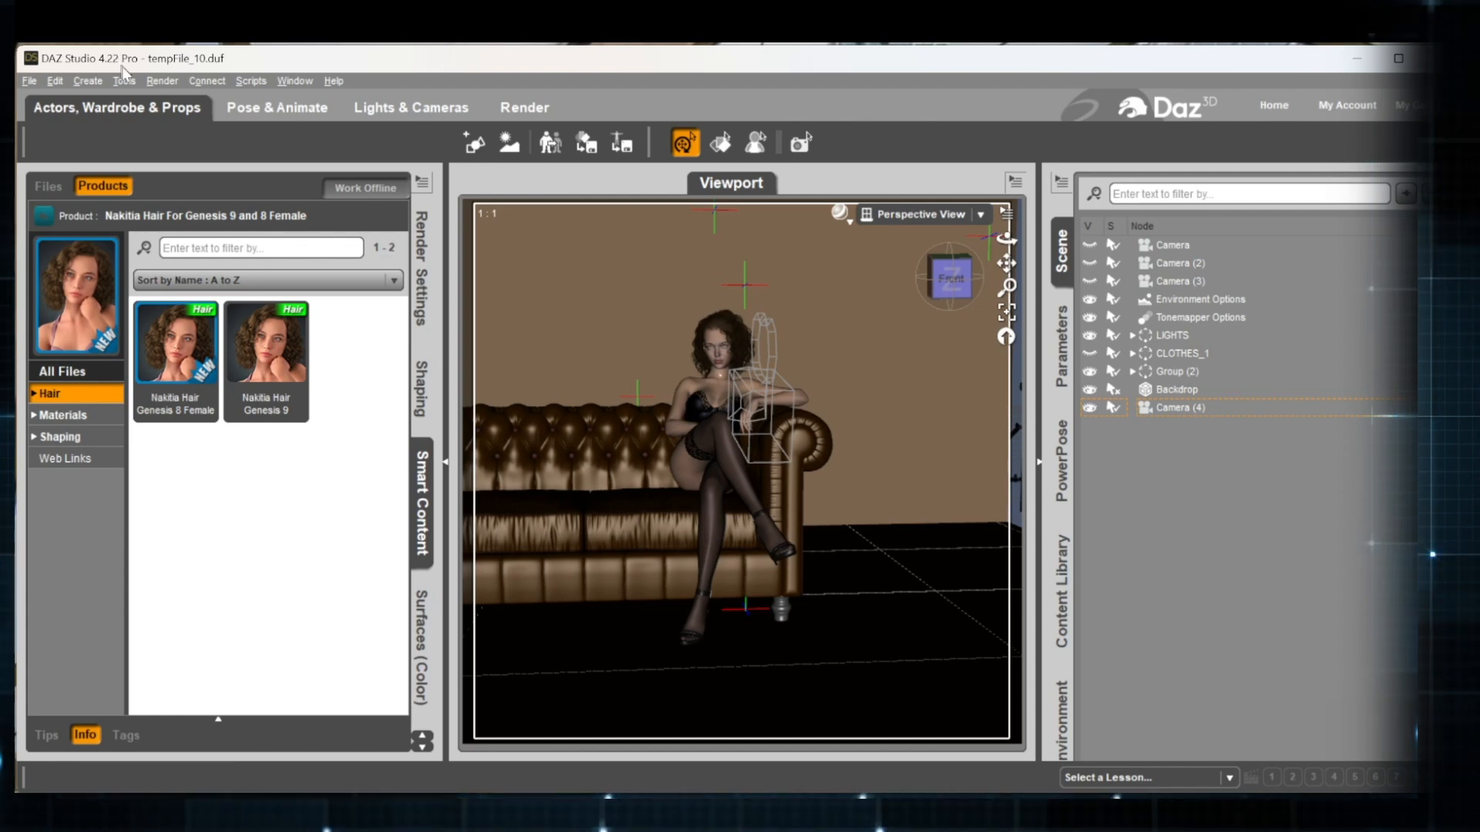
Create a new null with the name and label Null.
click(87, 81)
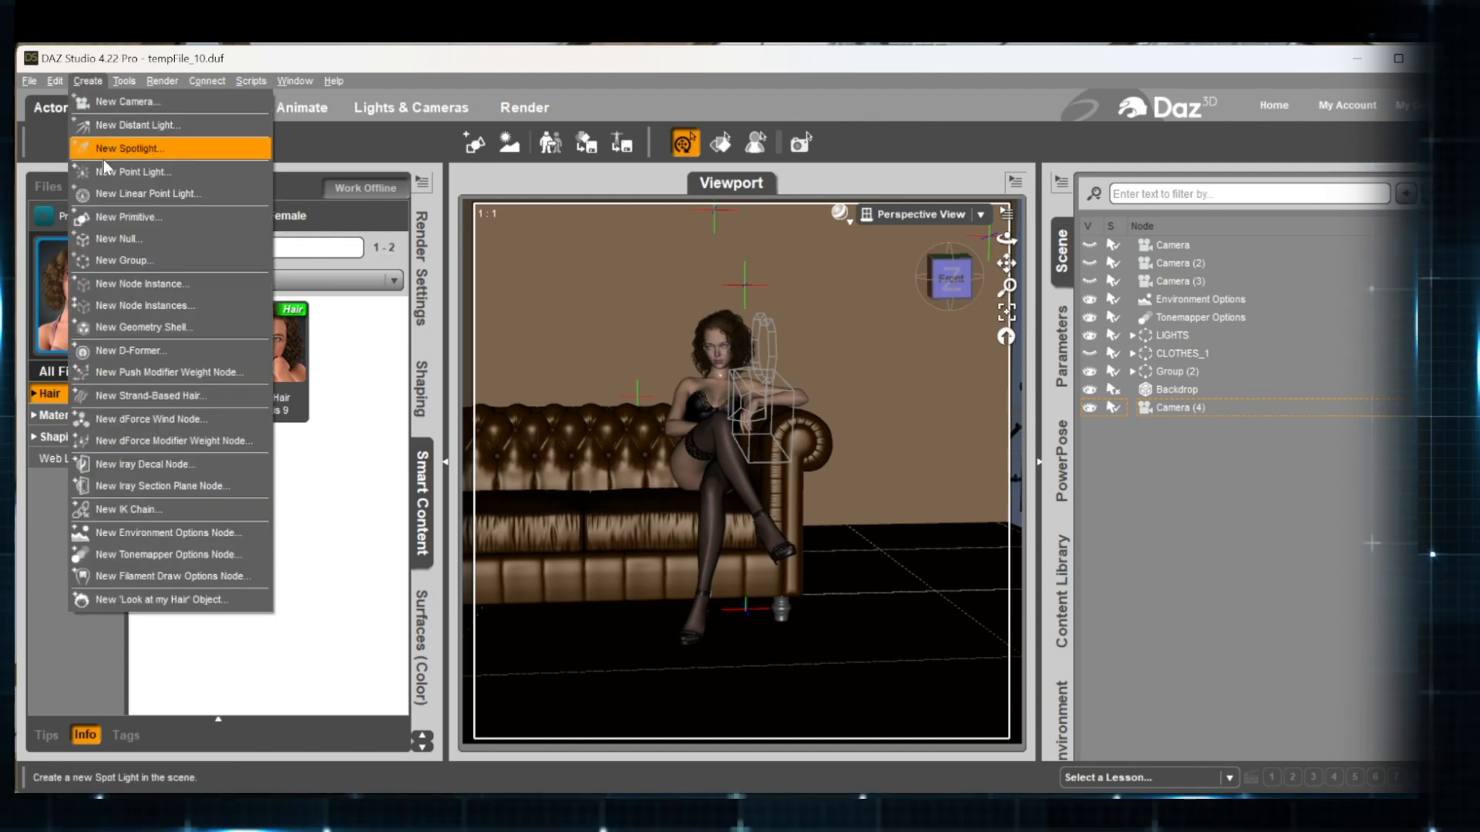
click(124, 239)
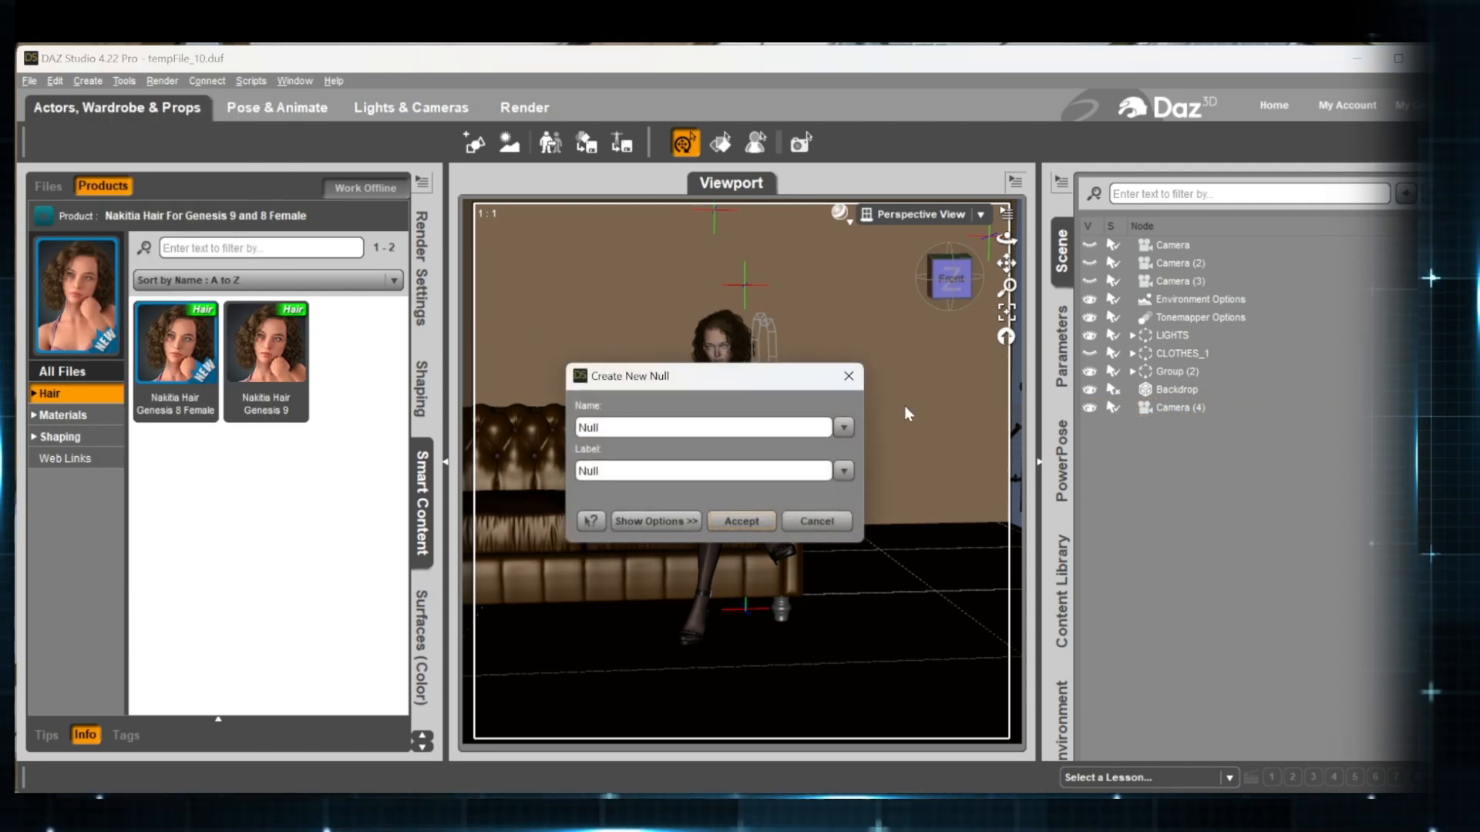
click(739, 519)
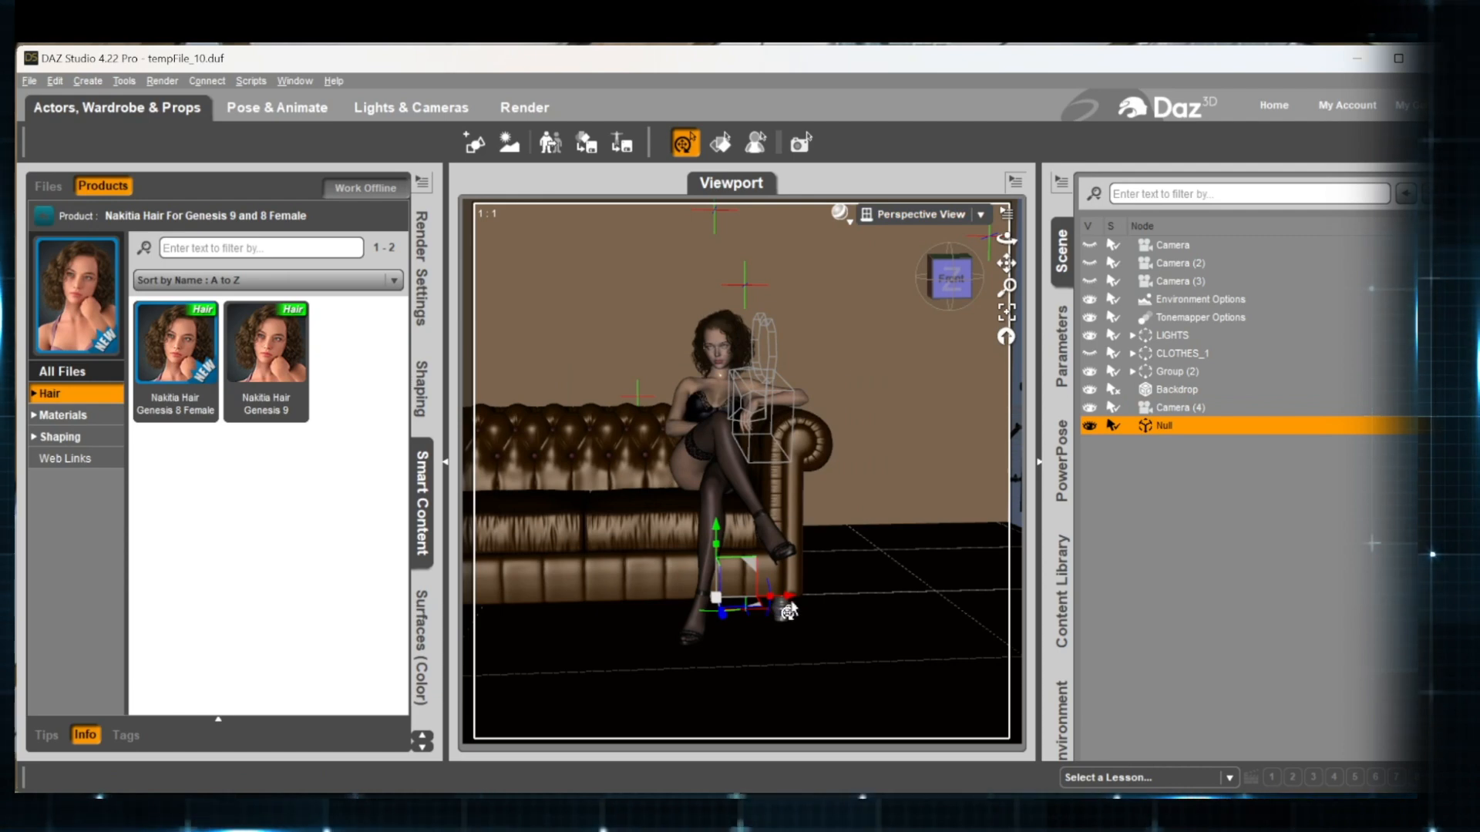
Try moving the null across the floor past the sofa's armrest, and undo the move.
click(820, 615)
click(1164, 425)
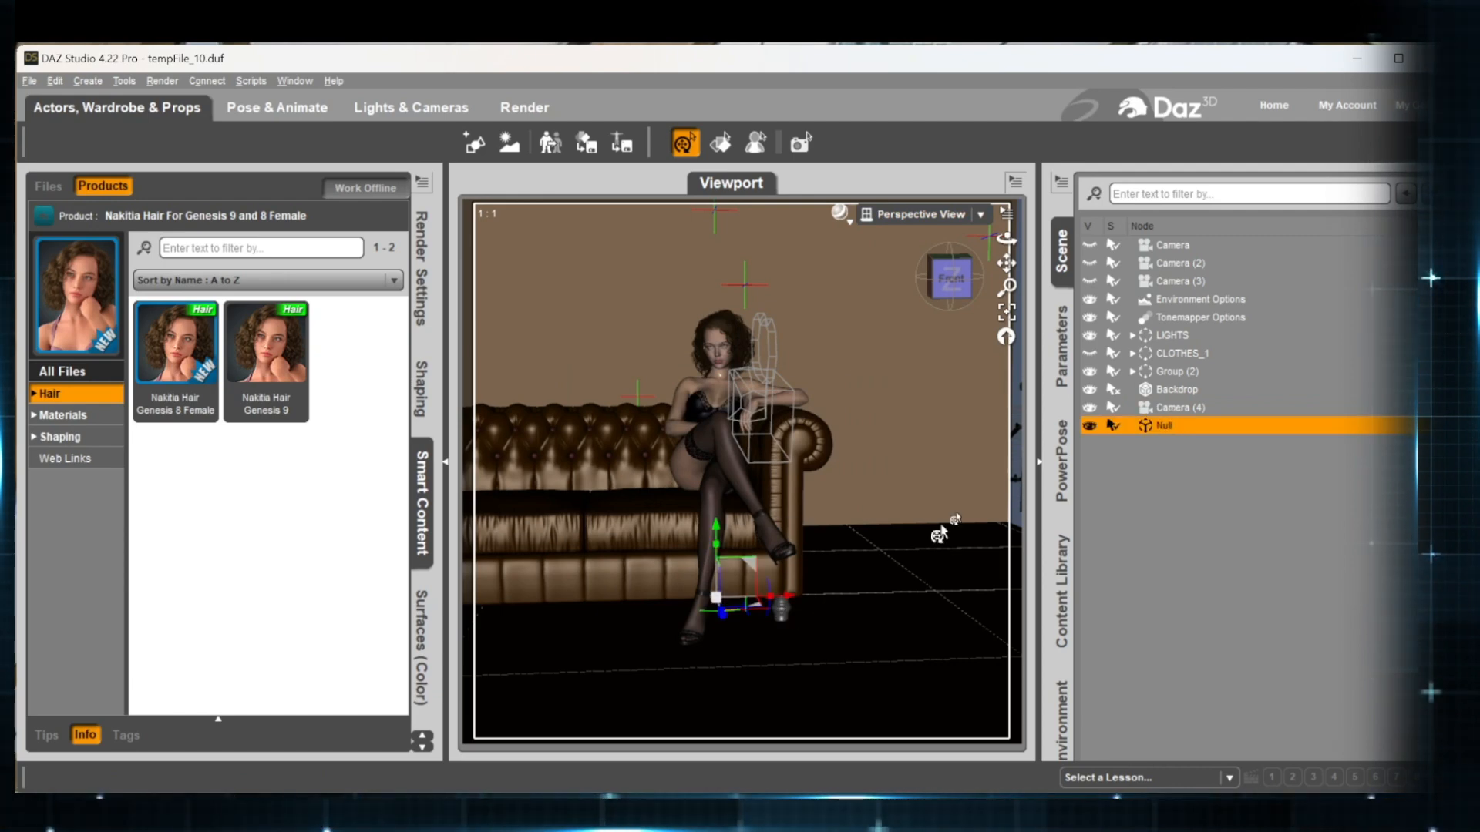
drag(784, 607, 912, 618)
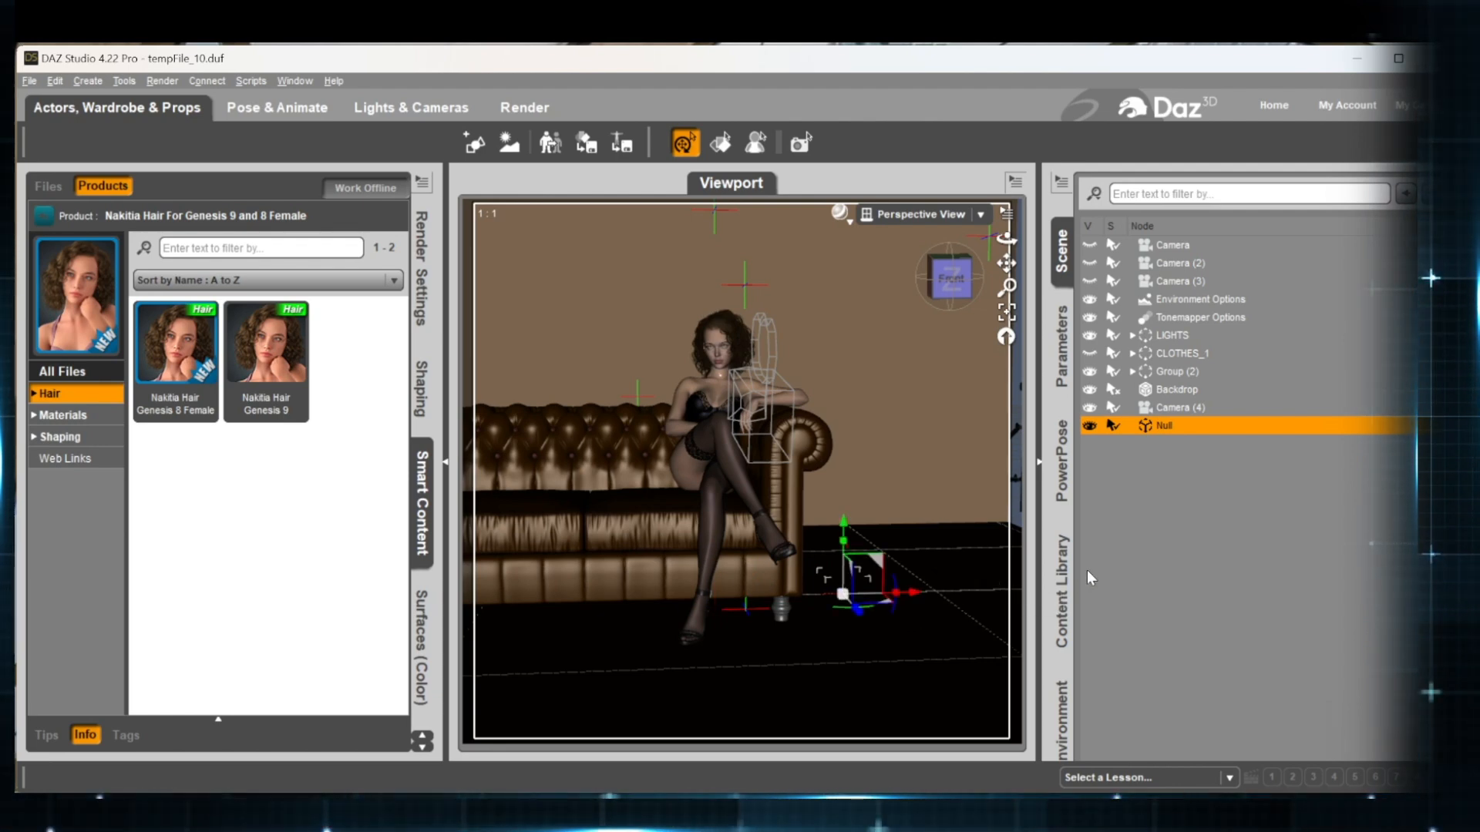
key(ctrl+z)
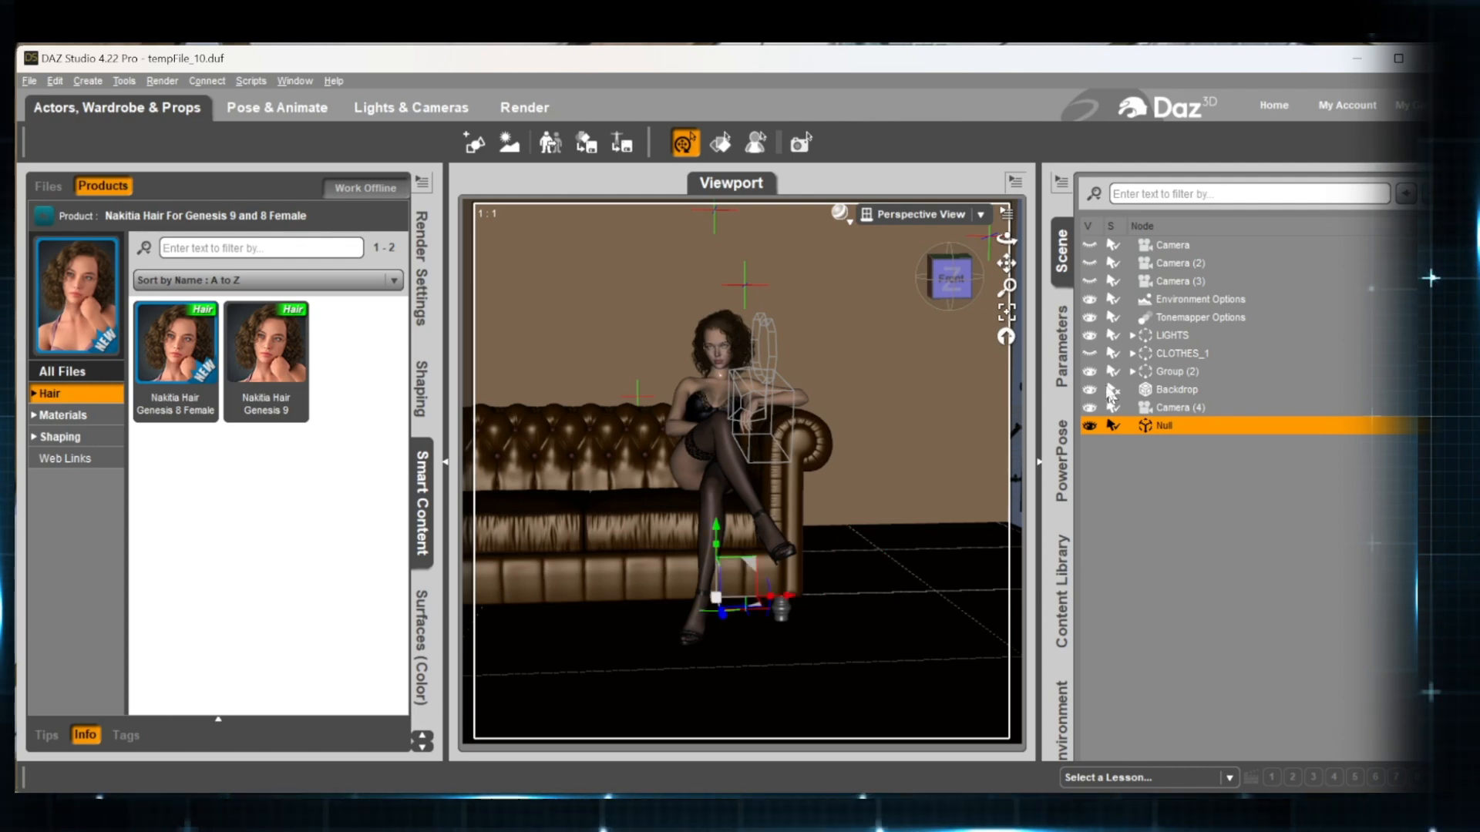
Parent Camera, Camera (2), Camera (3) and Camera (4) to the null.
click(1178, 247)
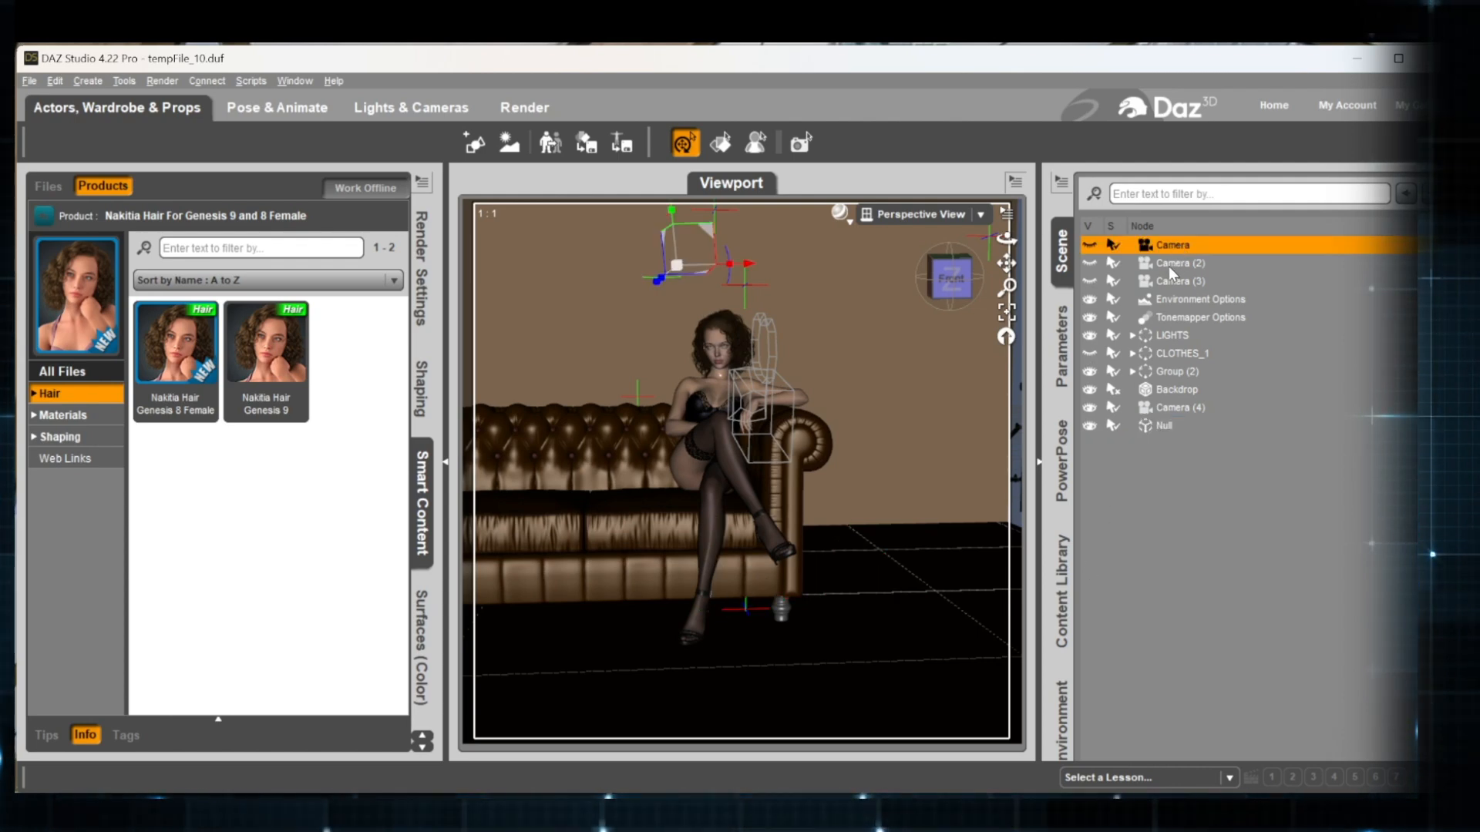
ctrl+click(1178, 263)
ctrl+click(1174, 282)
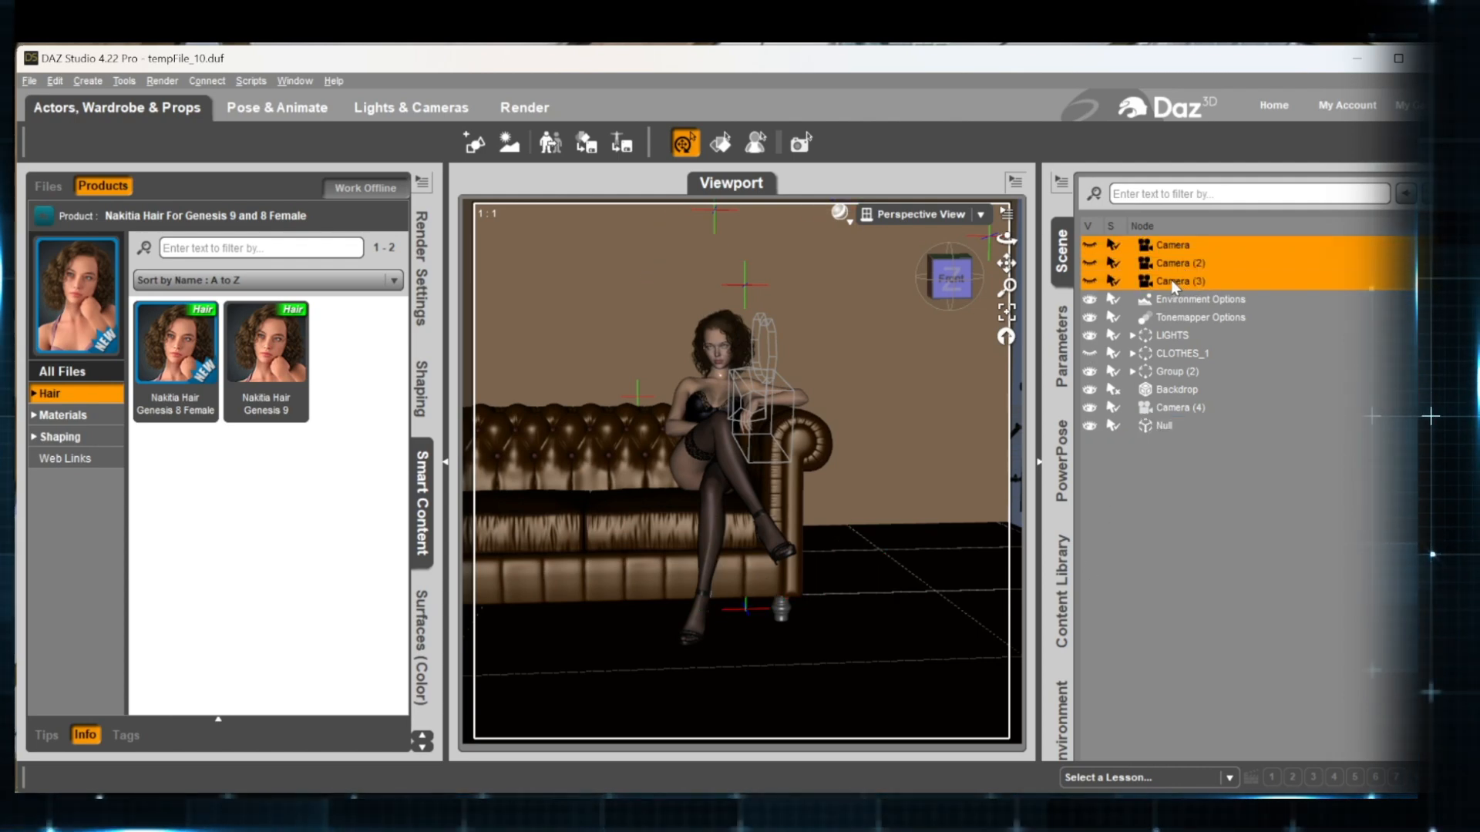
ctrl+click(1180, 408)
drag(1170, 407, 1159, 427)
click(1181, 481)
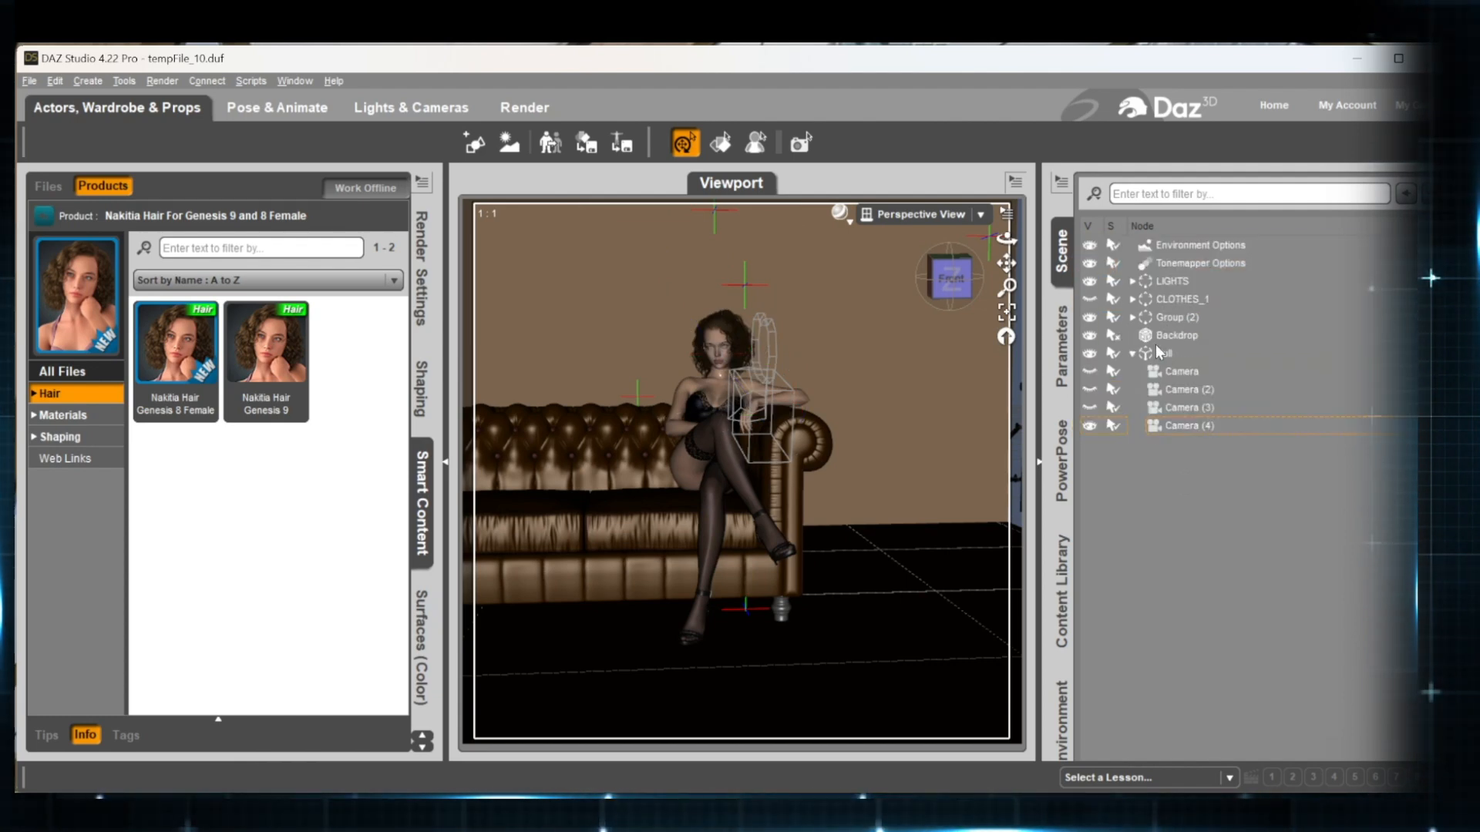
Hide the null that holds the cameras and rename it CAMERAS.
click(1160, 353)
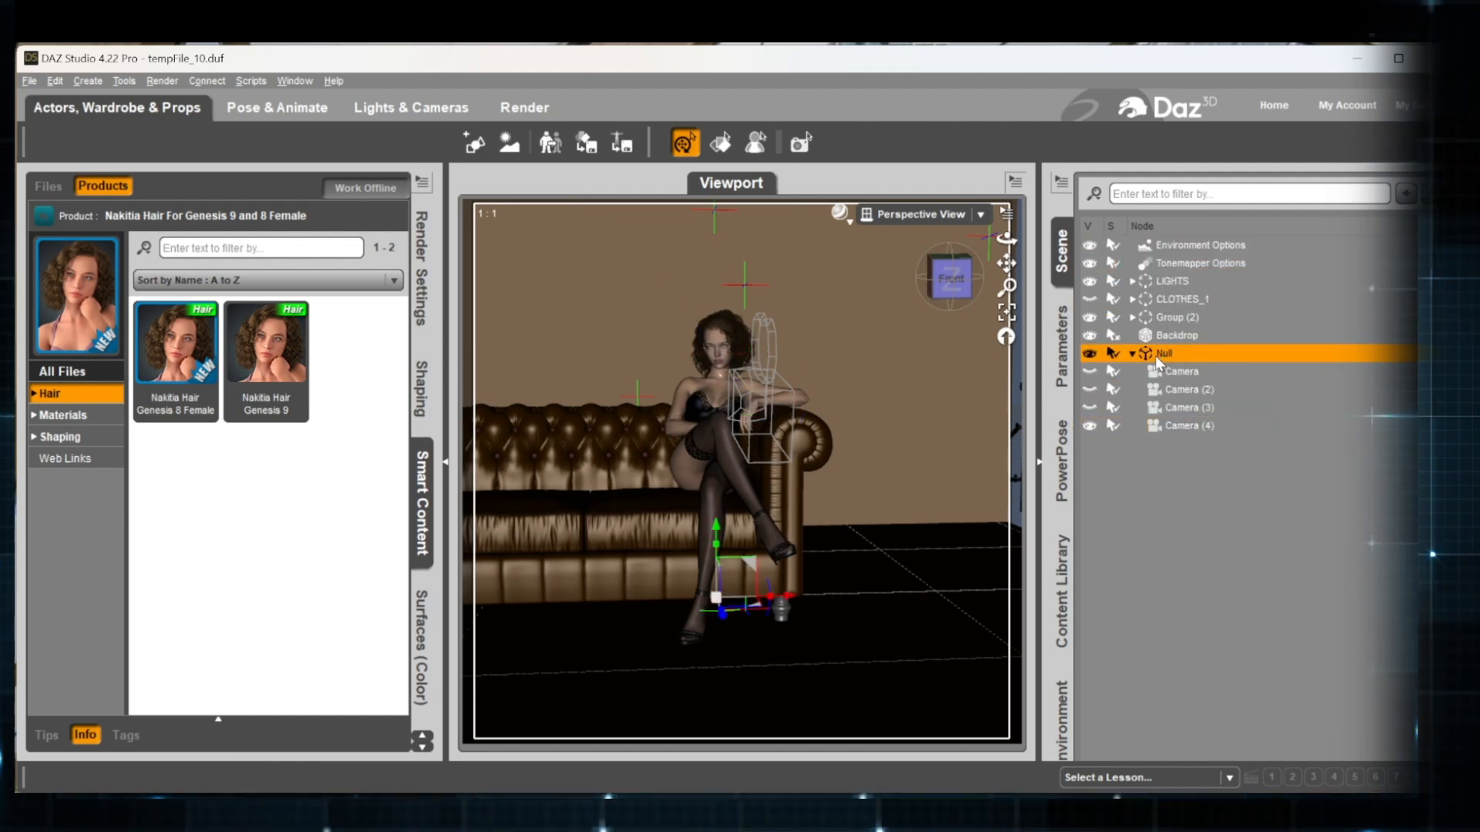
click(1091, 353)
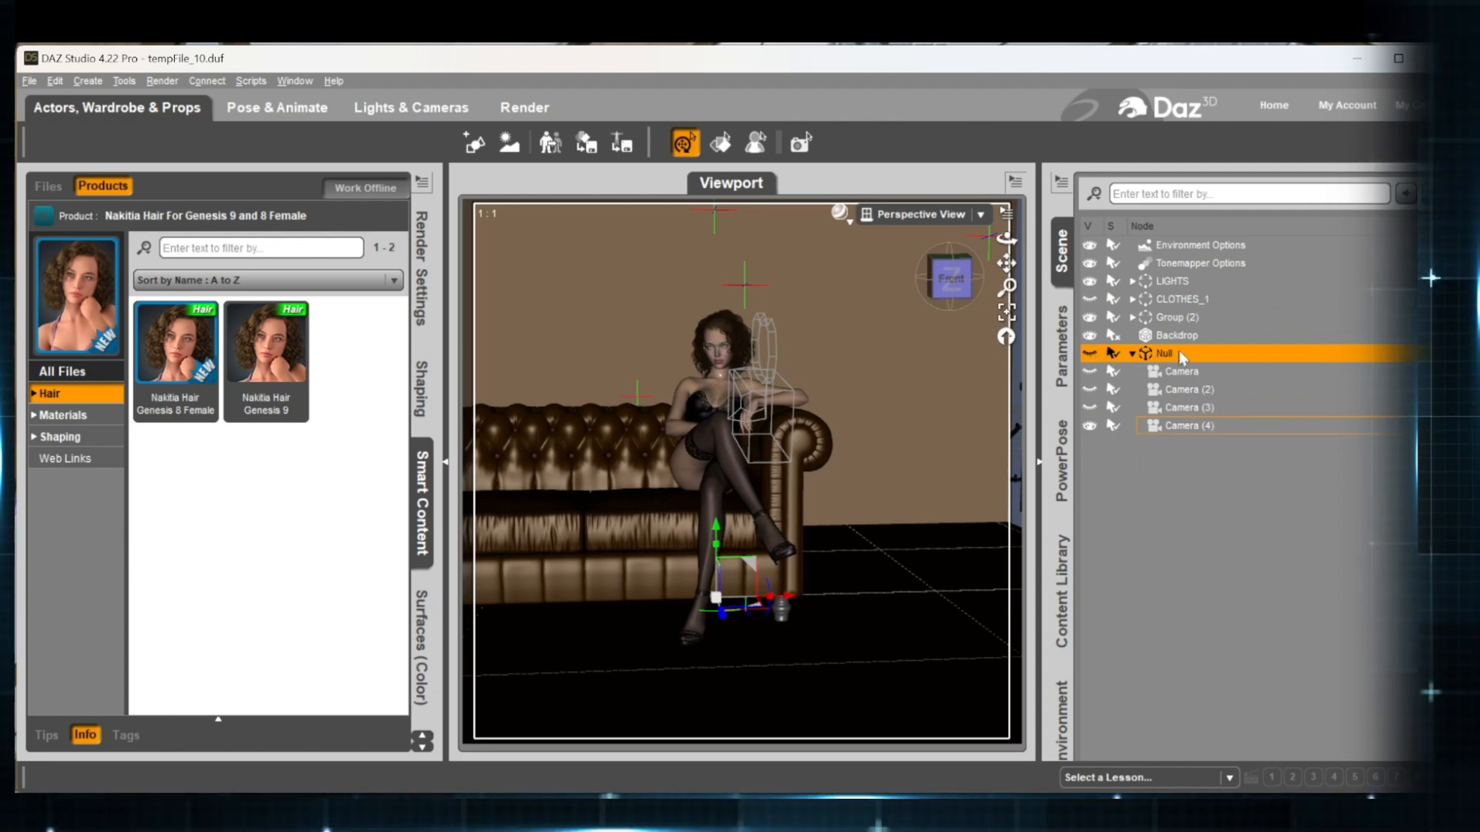
double_click(1162, 354)
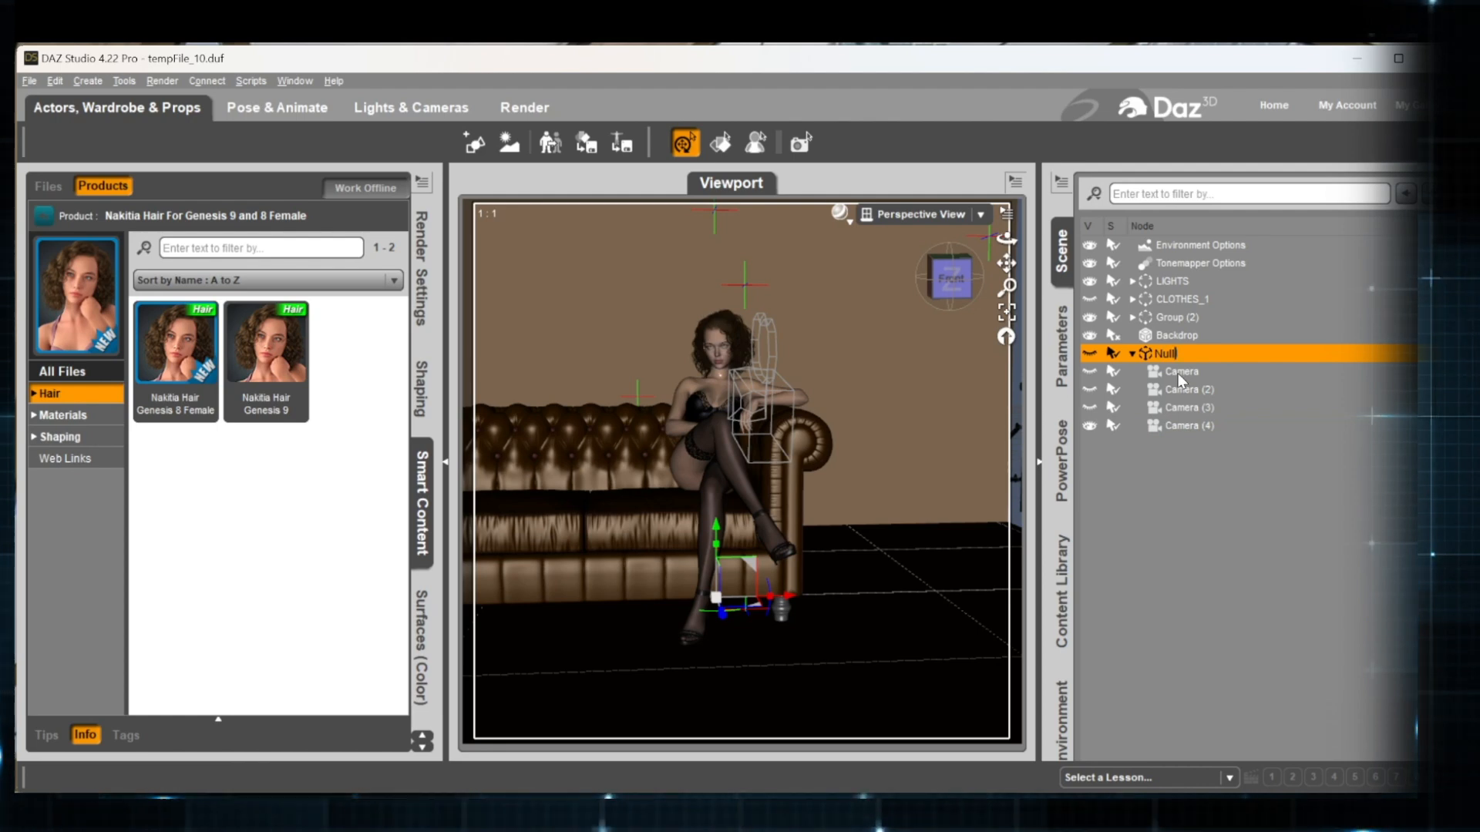
text(CAMERAS)
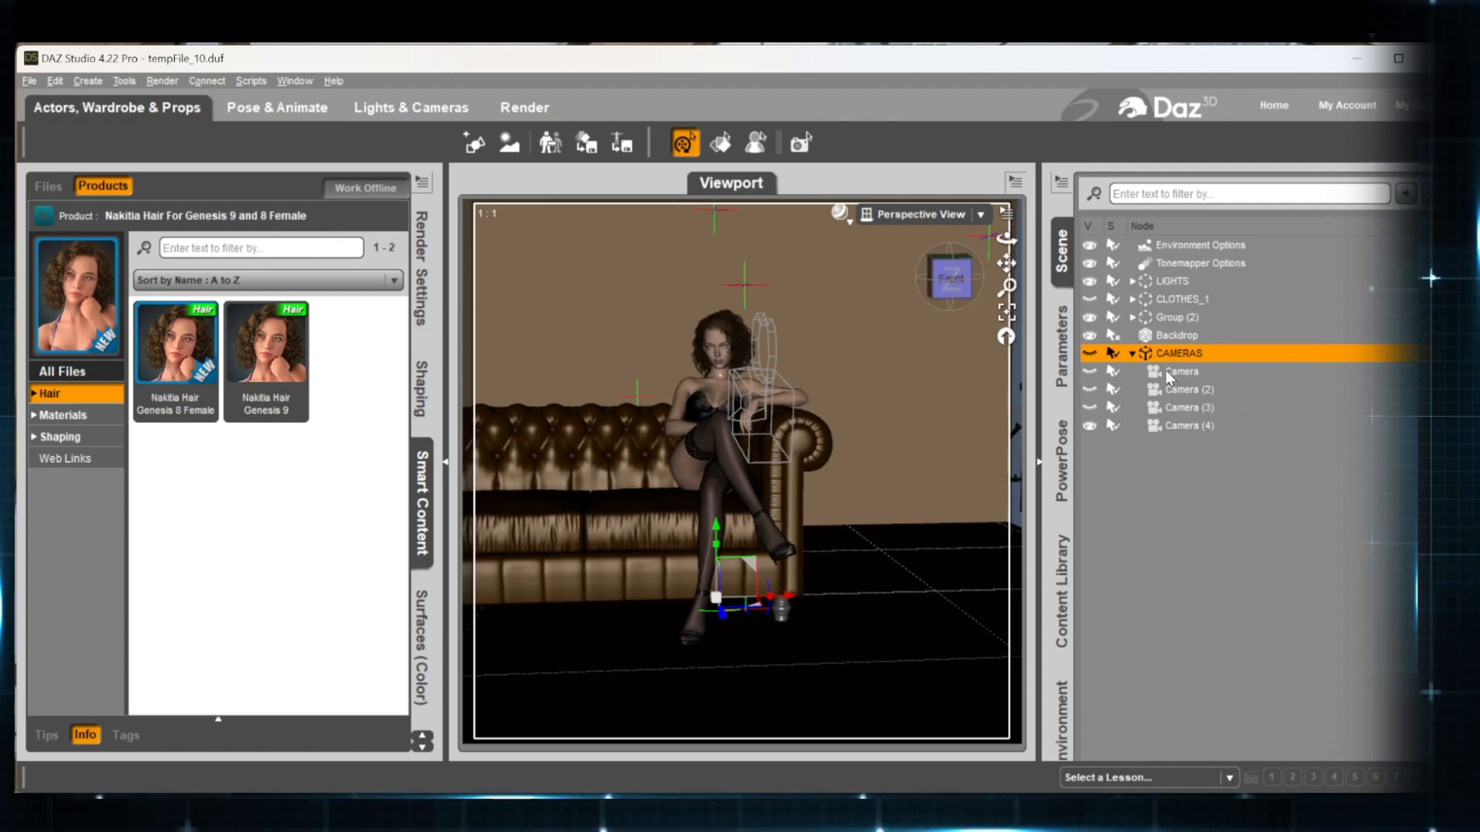
Set the viewport to look through Camera (4) and collapse the CAMERAS node in the scene list.
click(975, 219)
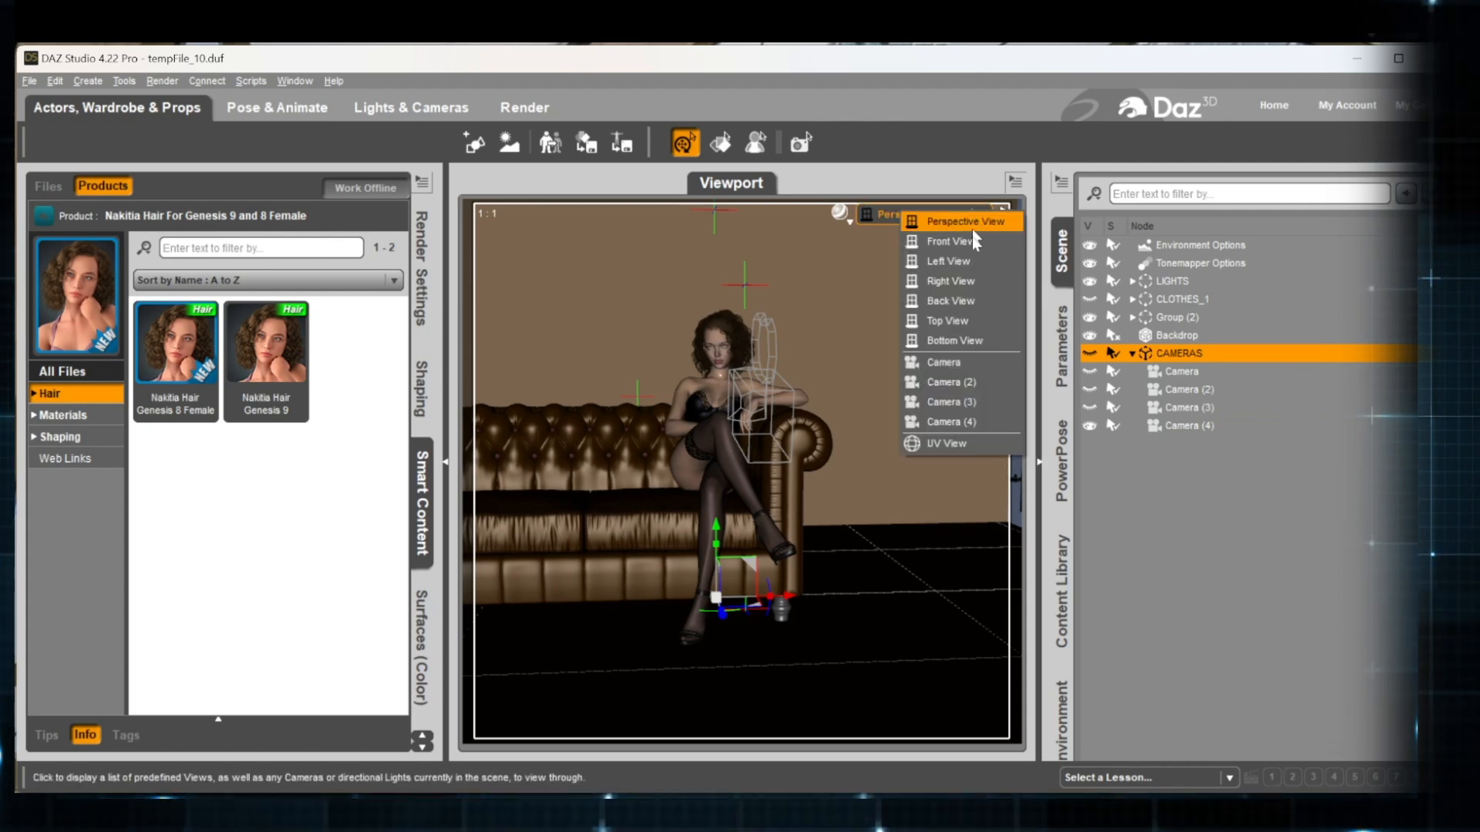
click(963, 429)
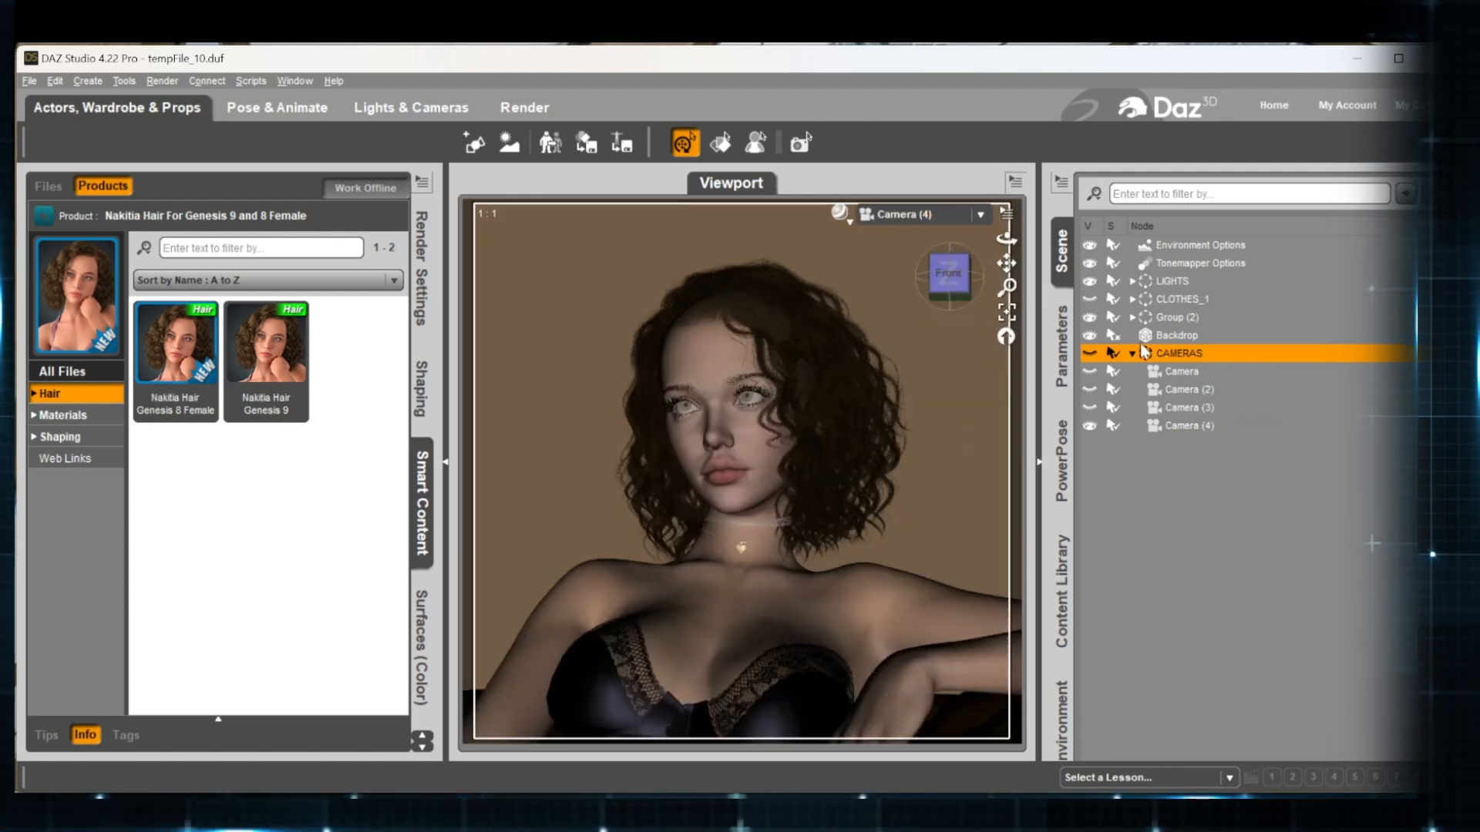
click(1131, 353)
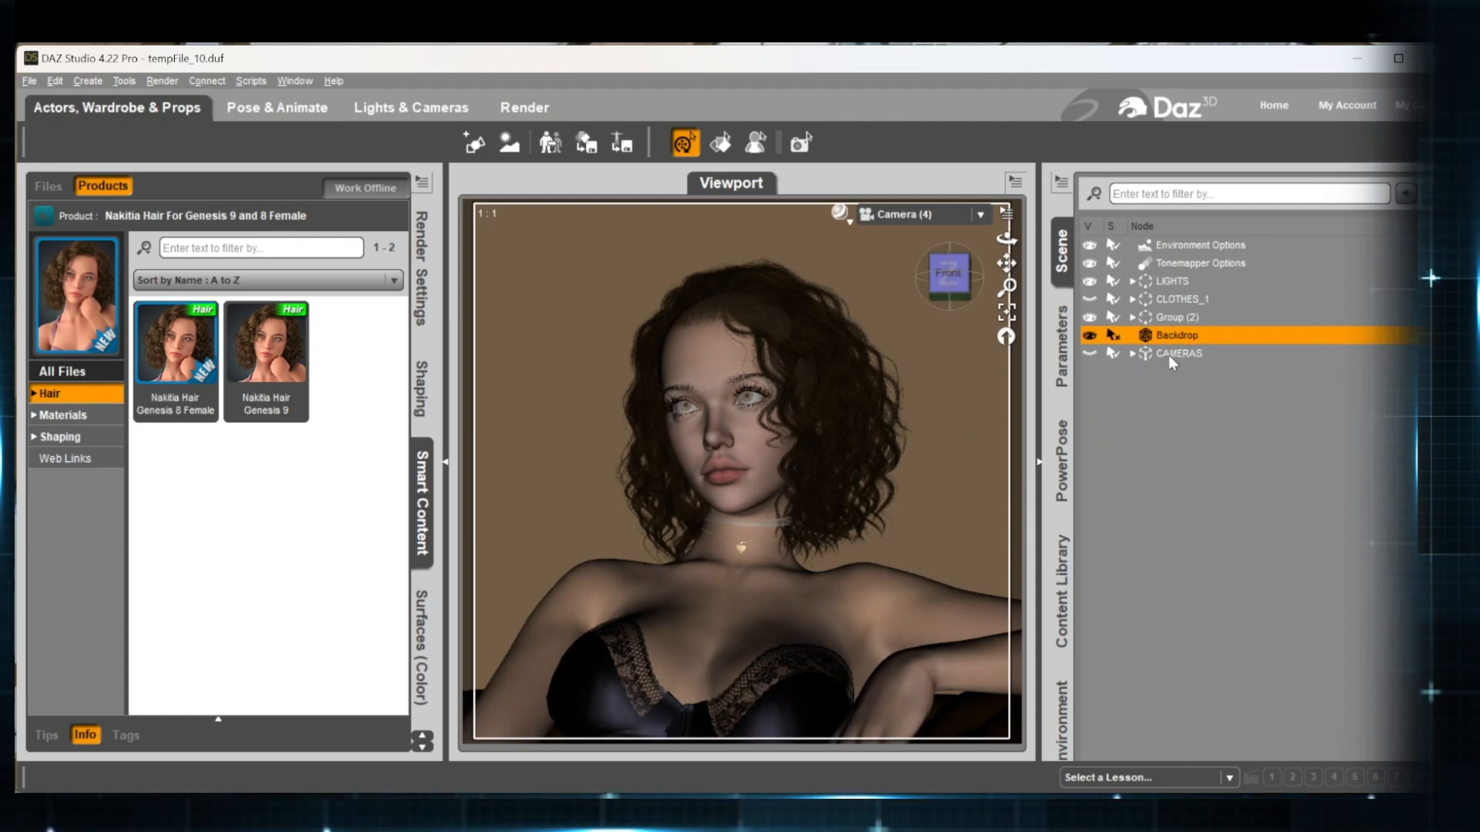
click(1133, 353)
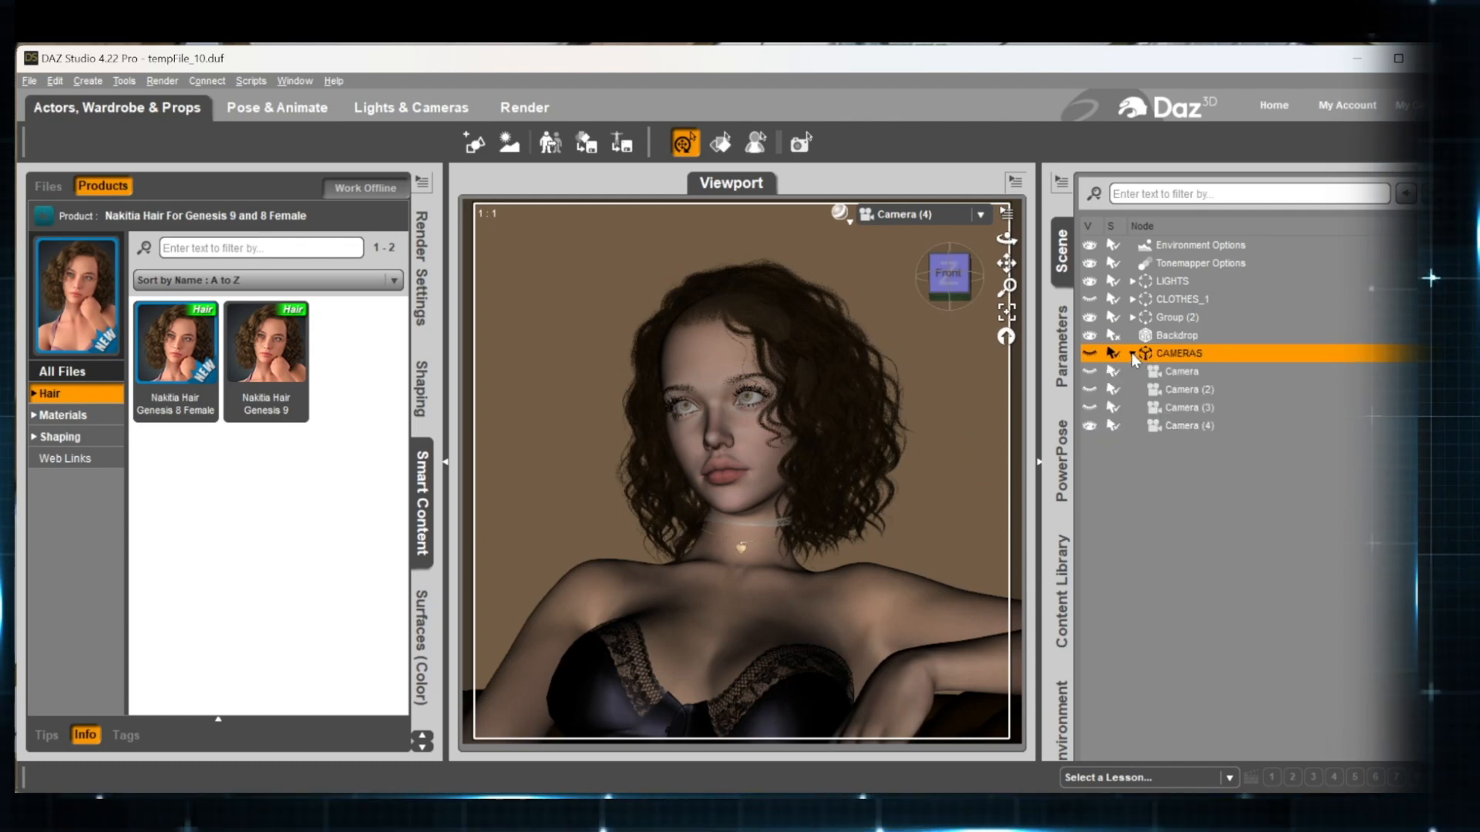
click(1131, 353)
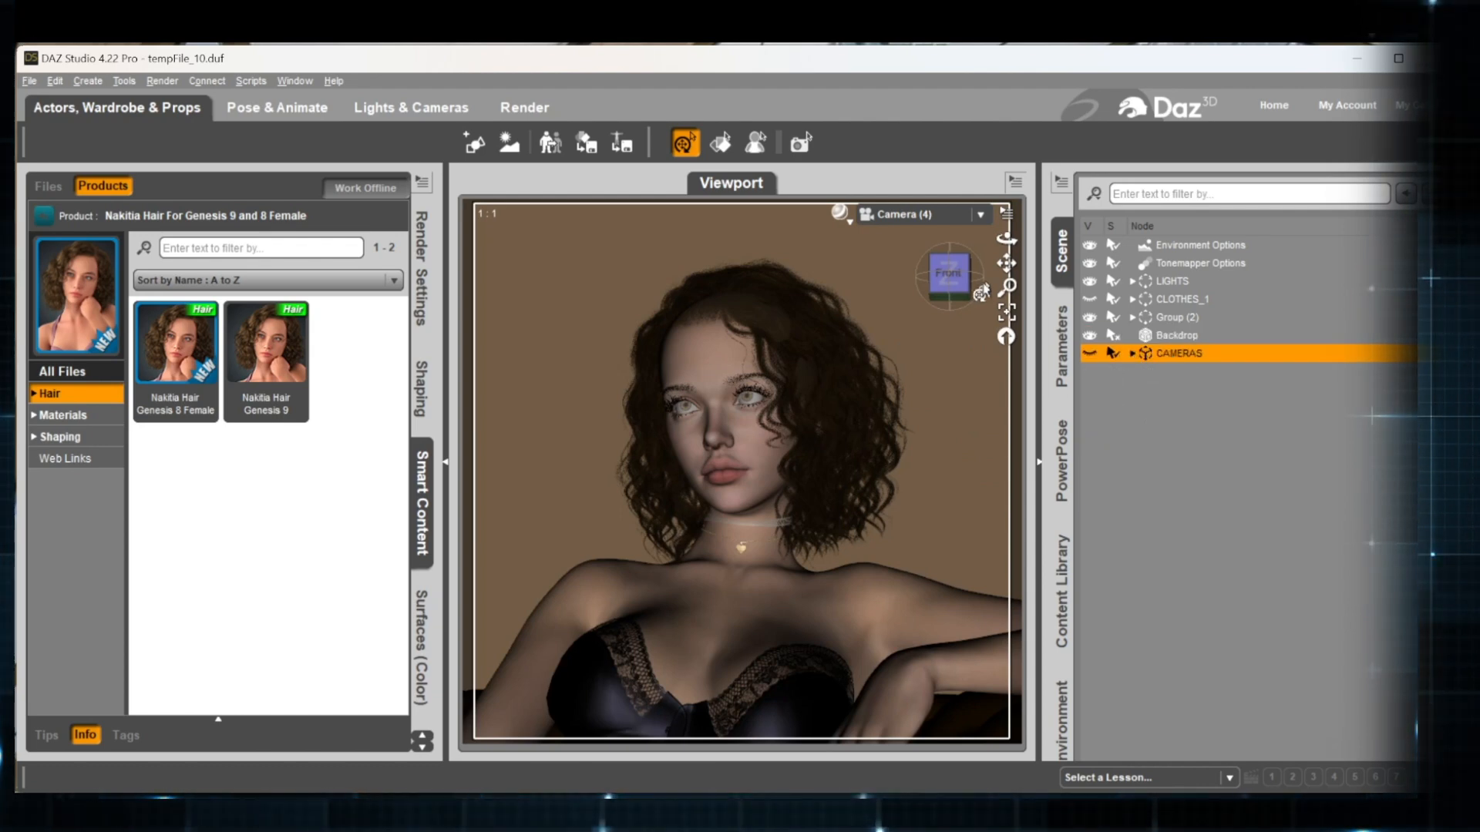
click(948, 273)
drag(950, 273, 878, 274)
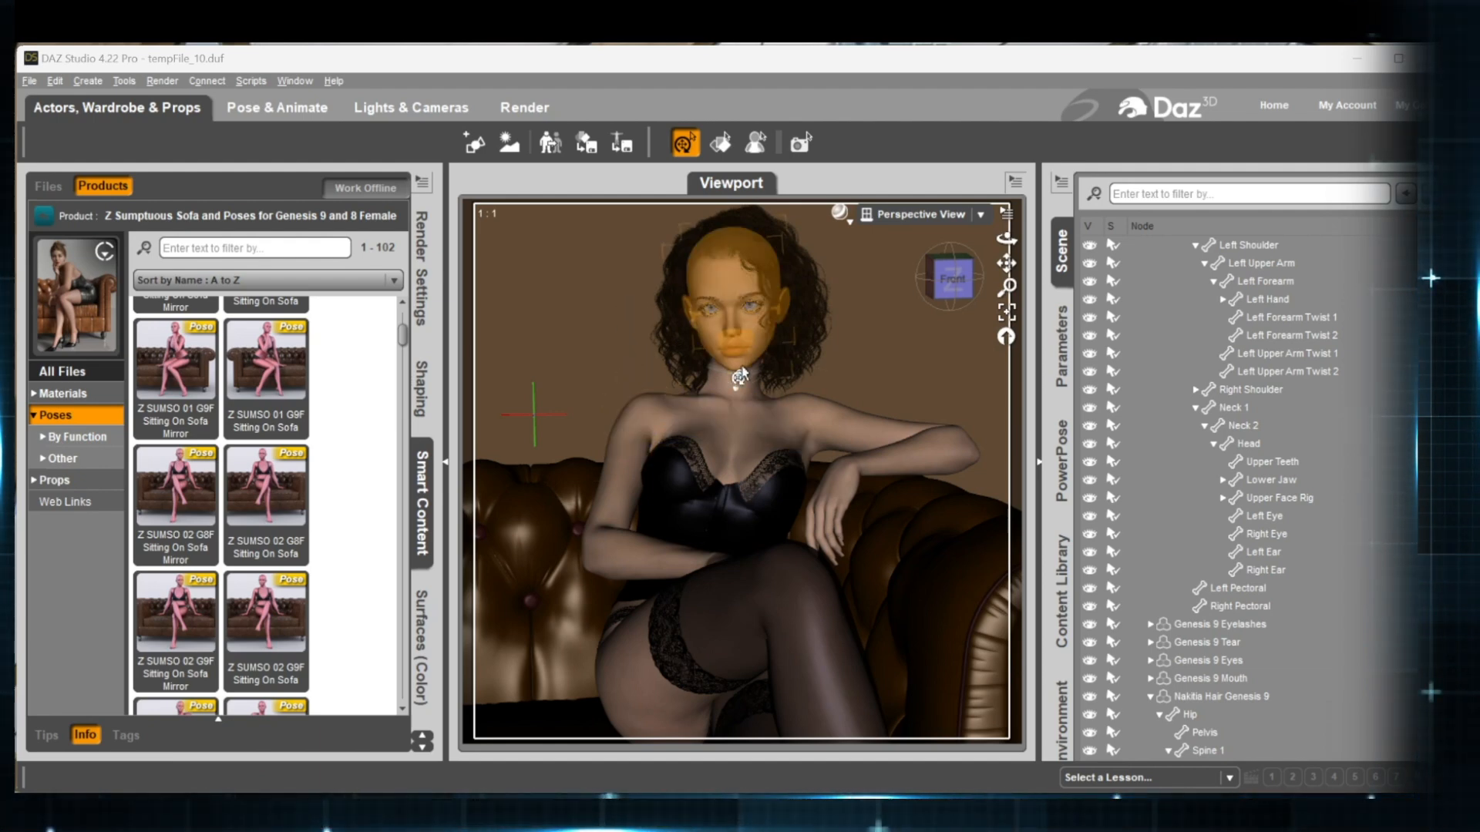
Apply the Z SUMSO 01 G9F Sitting On Sofa Mirror pose only to the figure's right shoulder, with Nodes set to Selected and Propagation Recursive.
click(632, 435)
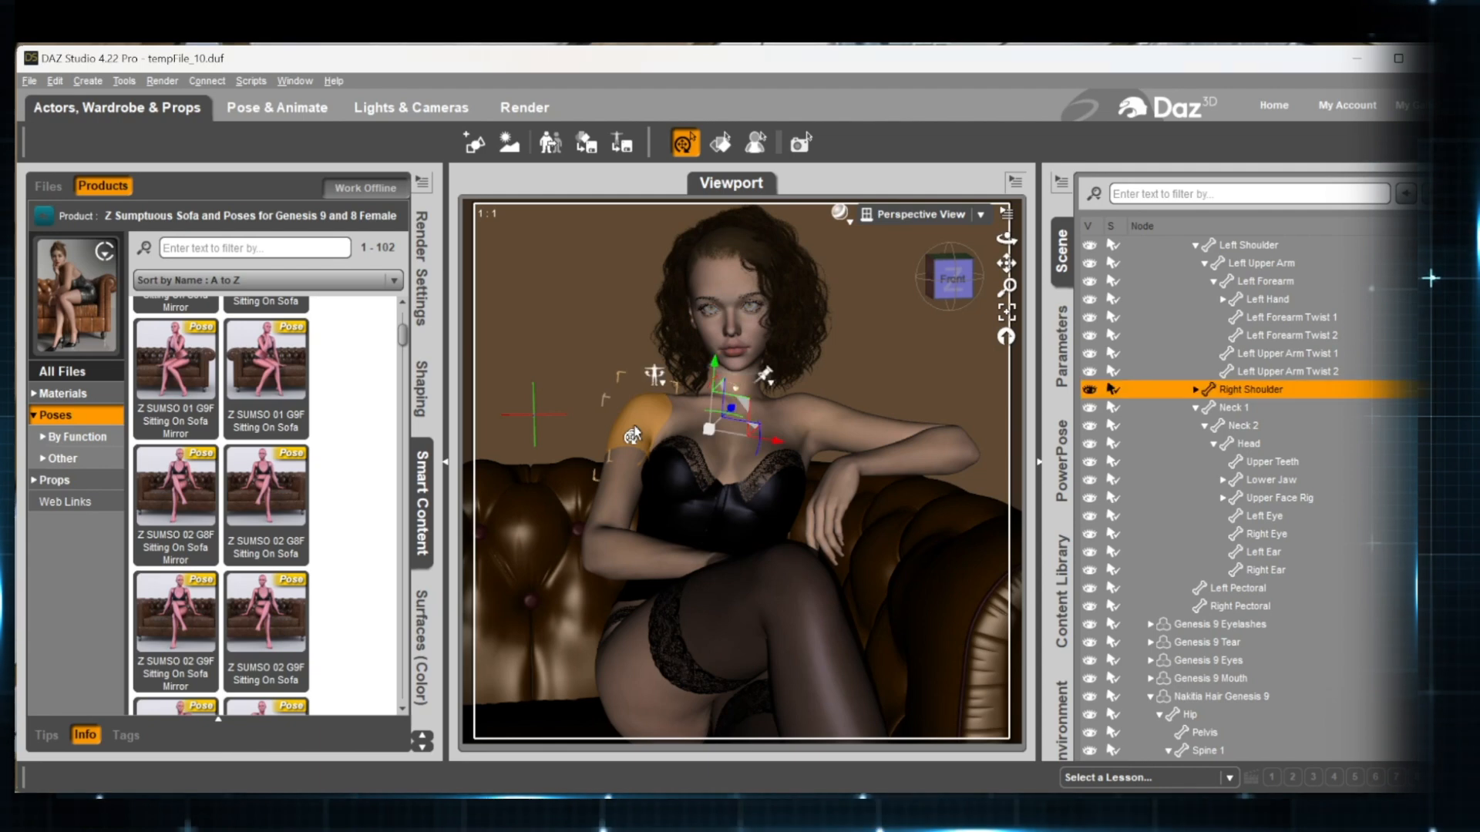
mouse_move(191, 351)
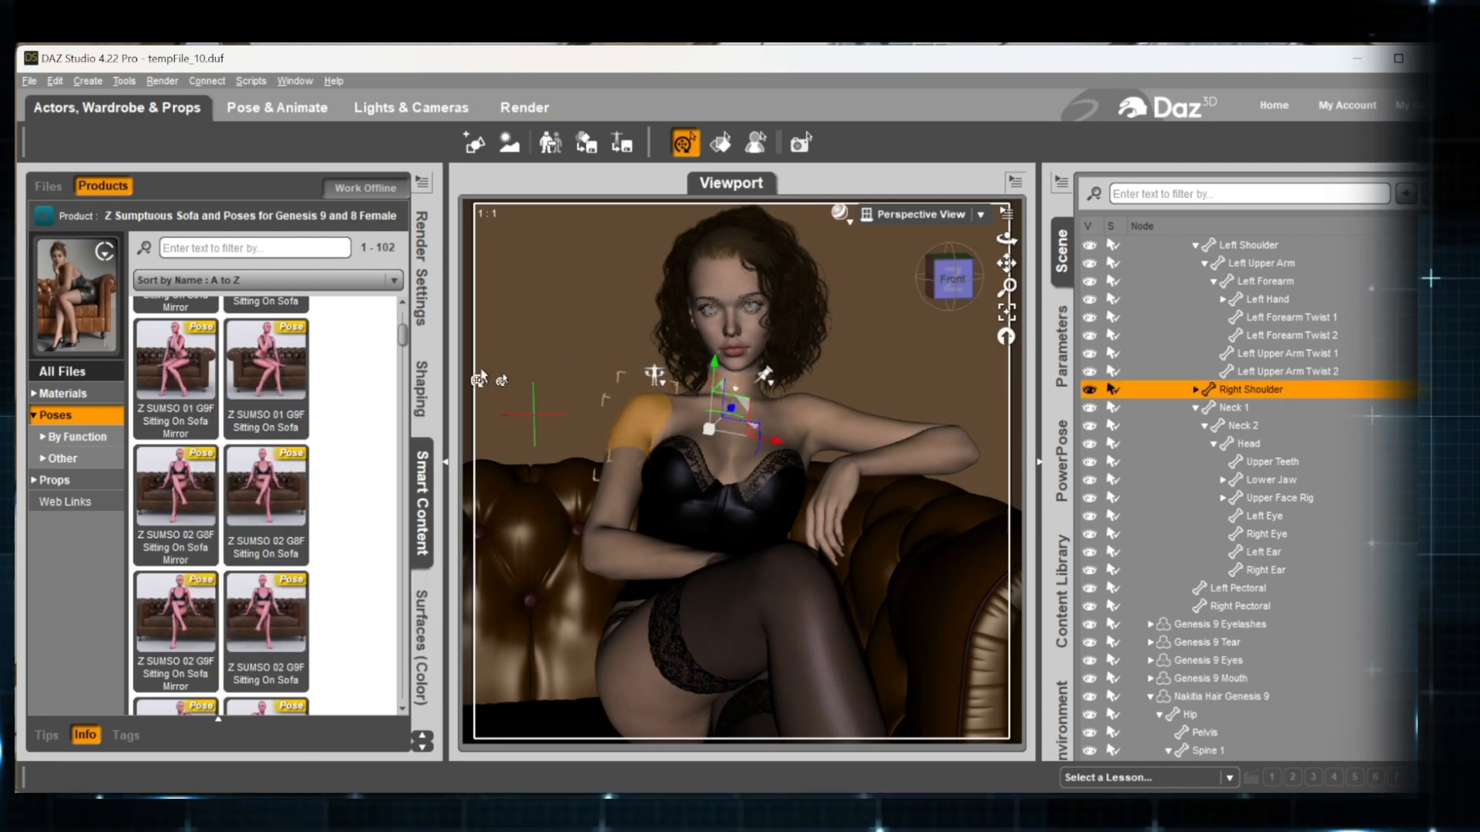
click(183, 375)
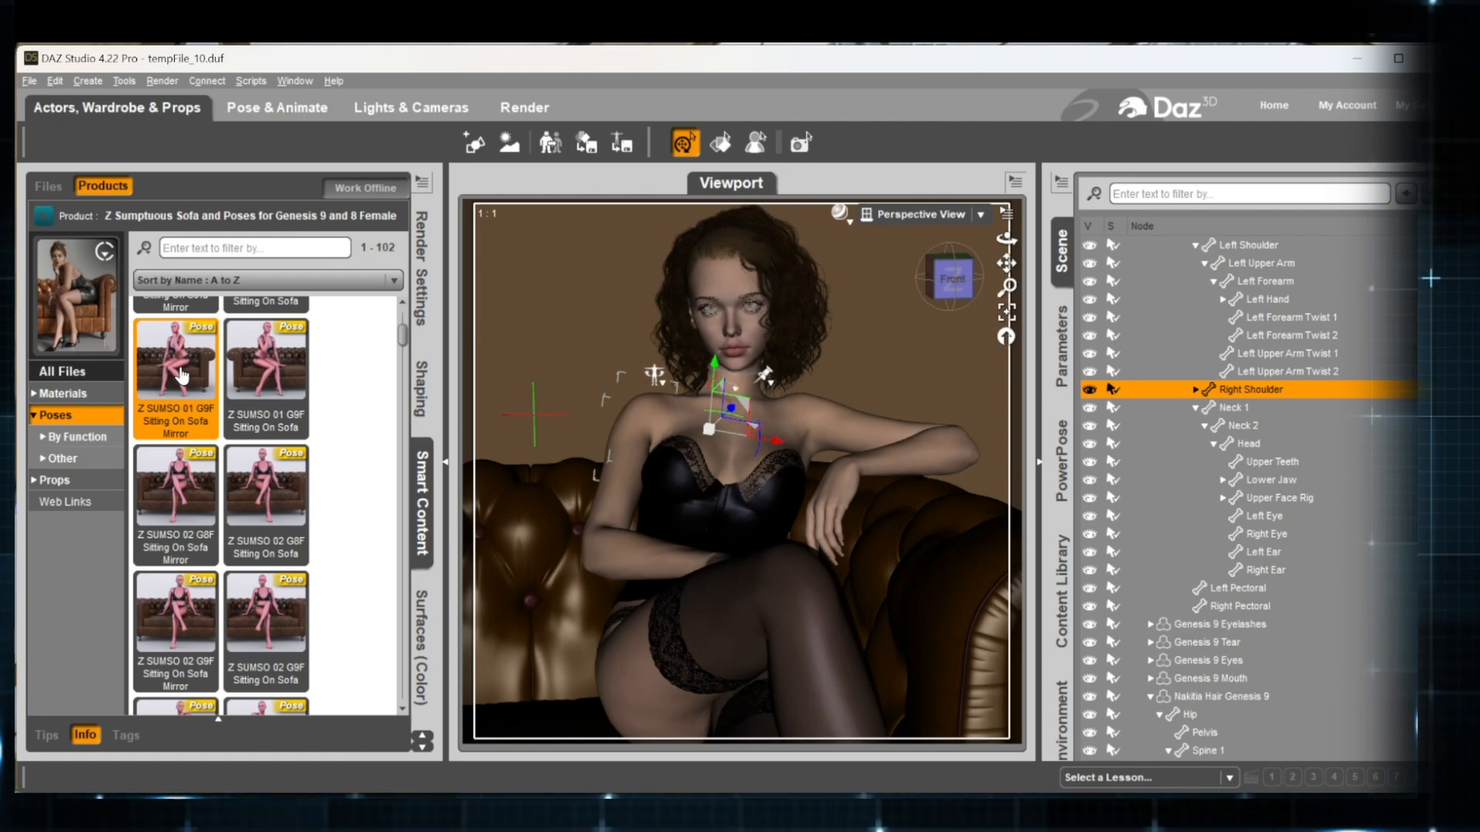
ctrl+double_click(183, 376)
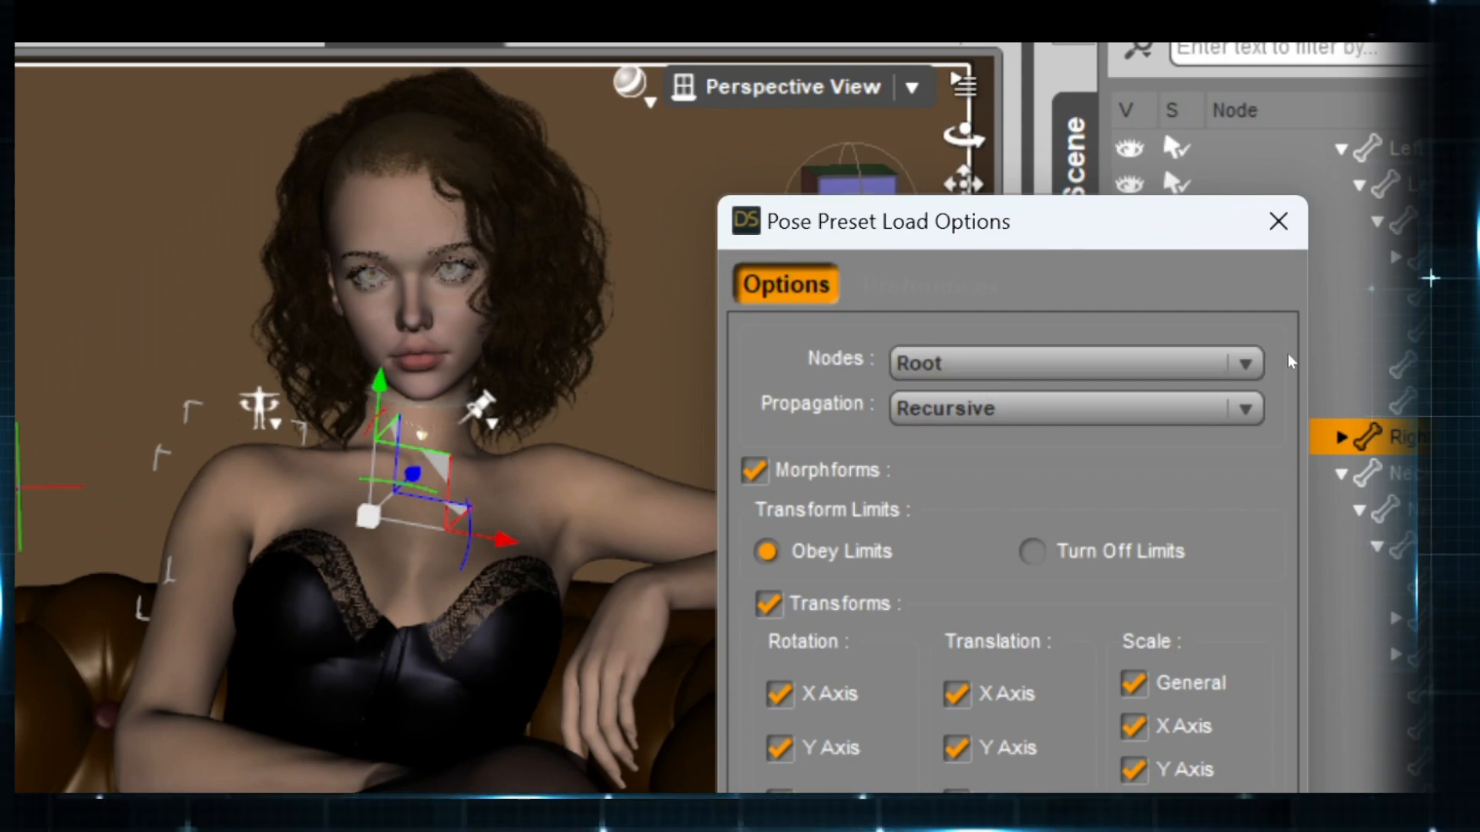
click(1242, 369)
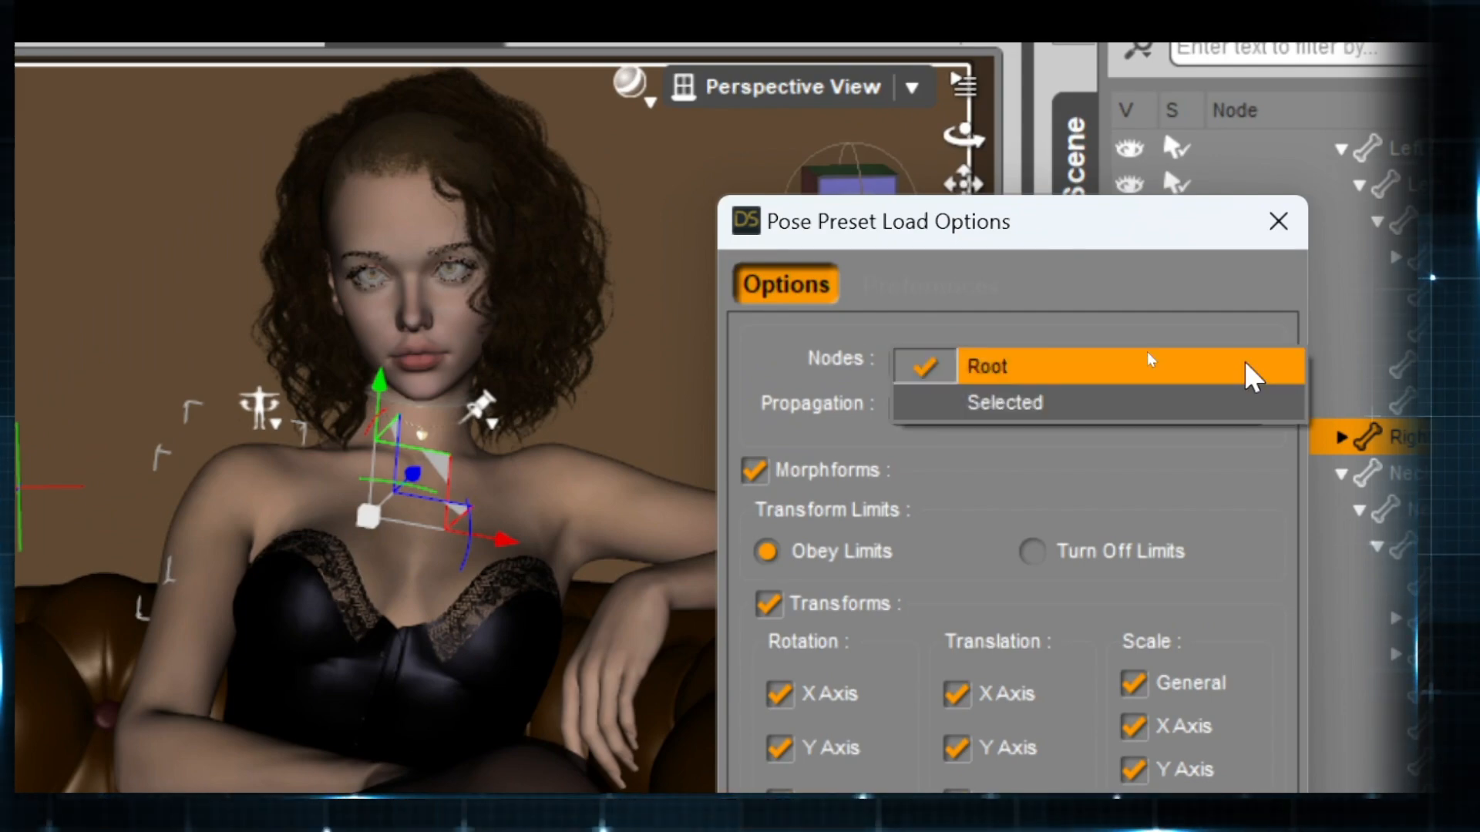
click(994, 403)
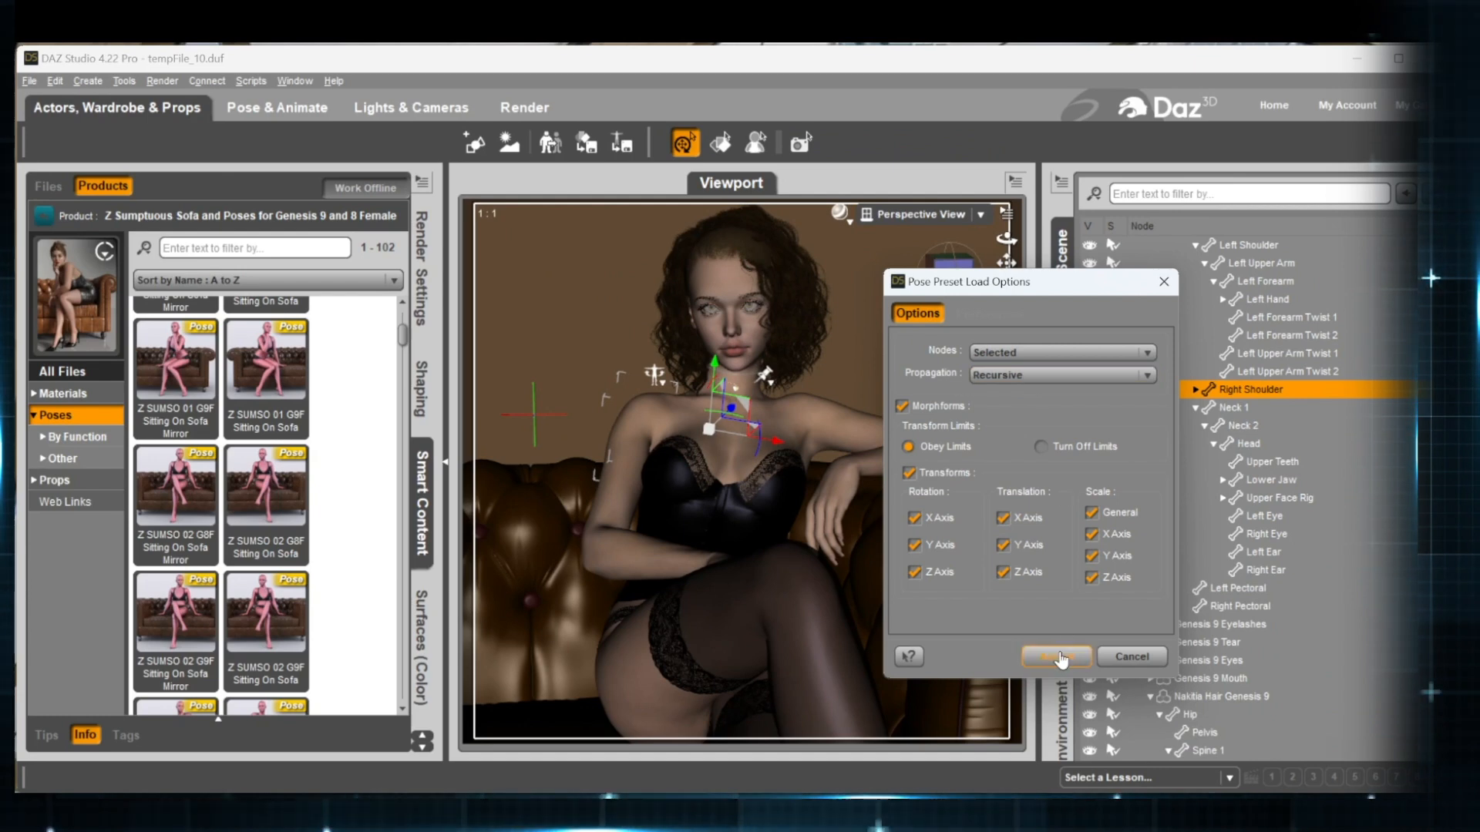
click(1056, 657)
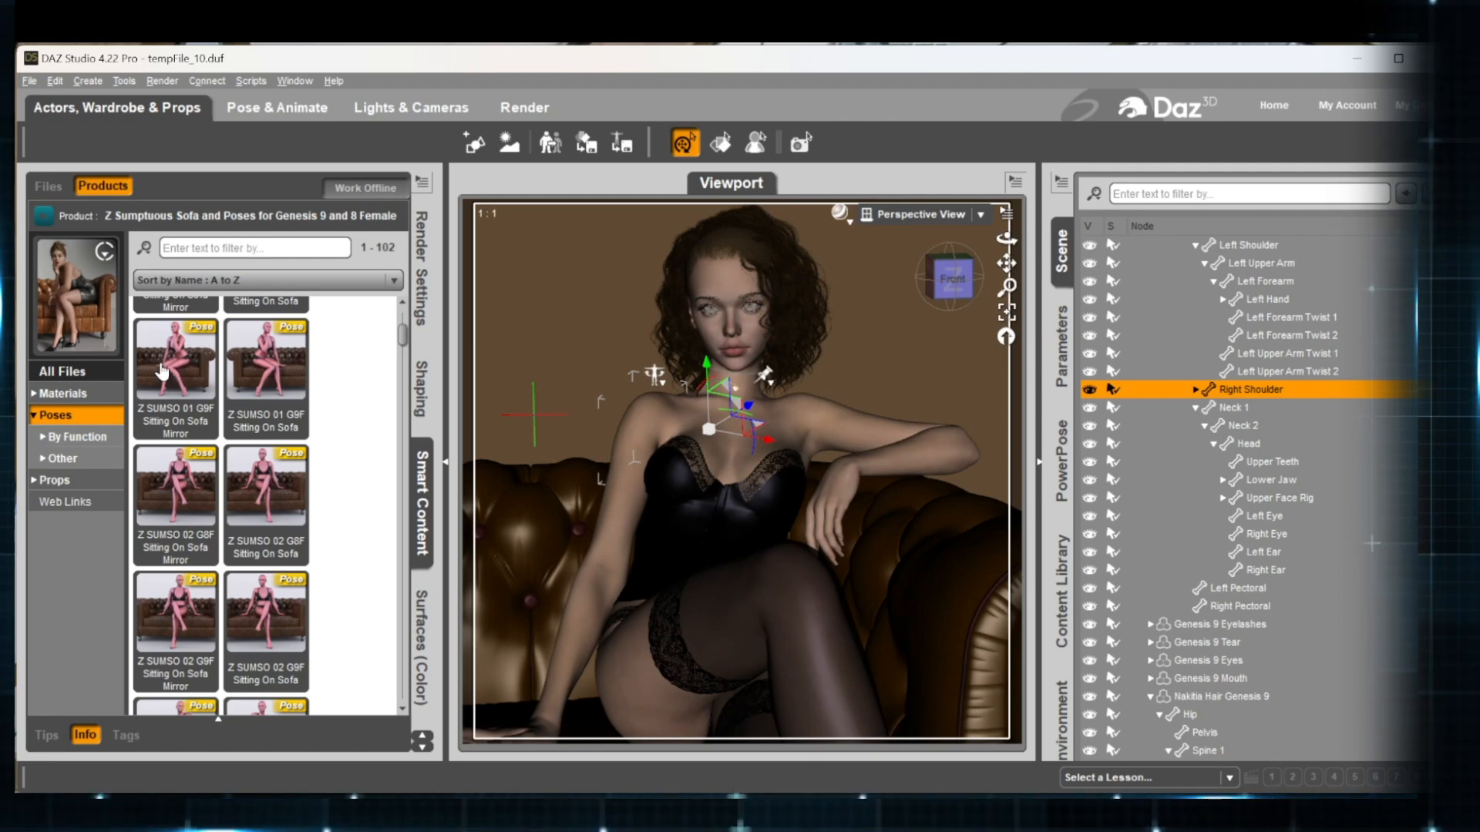
mouse_move(173, 356)
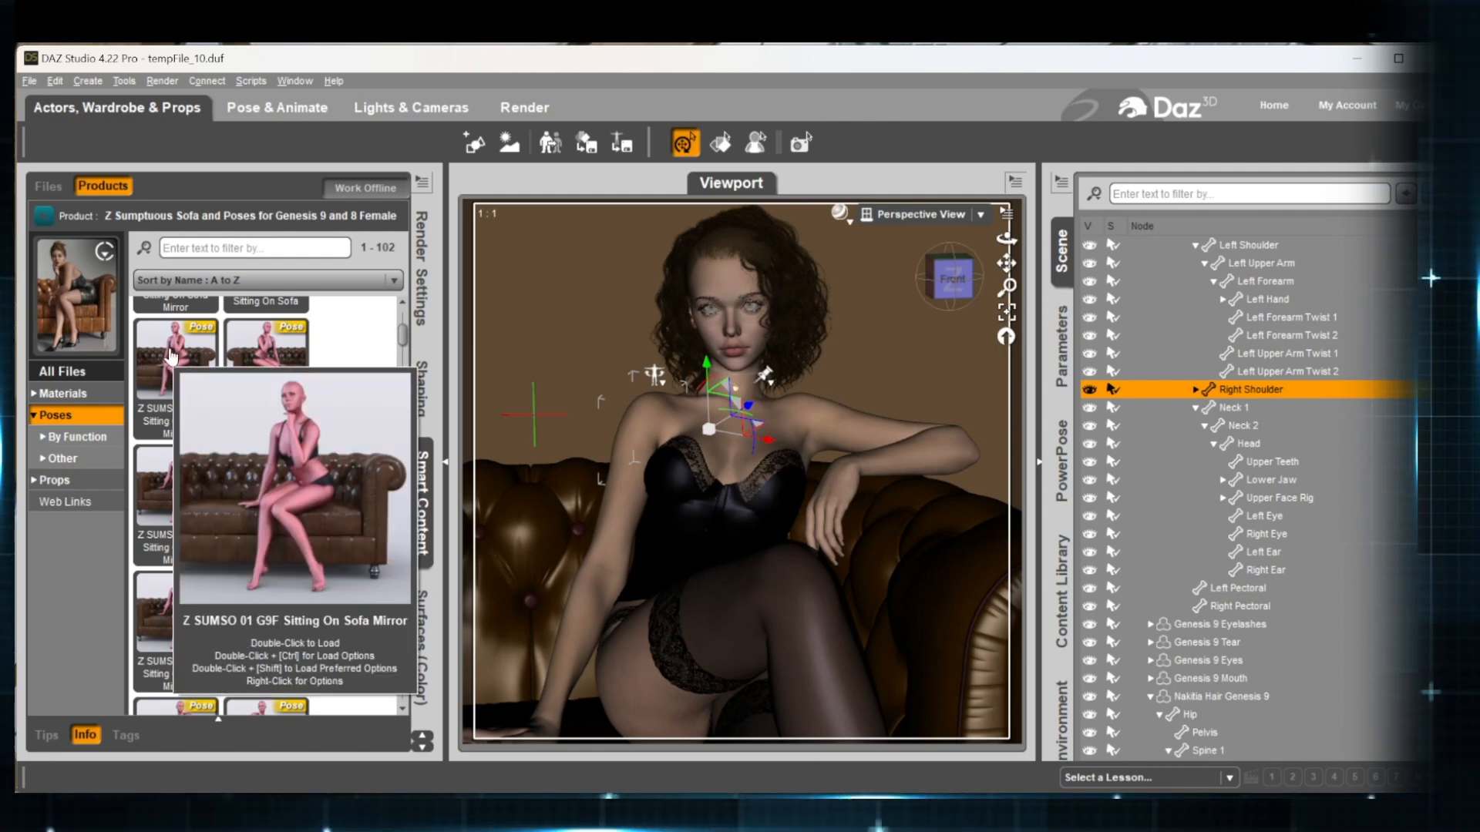
Apply the Z SUMSO 01 G9F Sitting On Sofa Mirror pose only to the figure's left shoulder and arm, with Nodes set to Selected and Propagation Recursive.
click(806, 422)
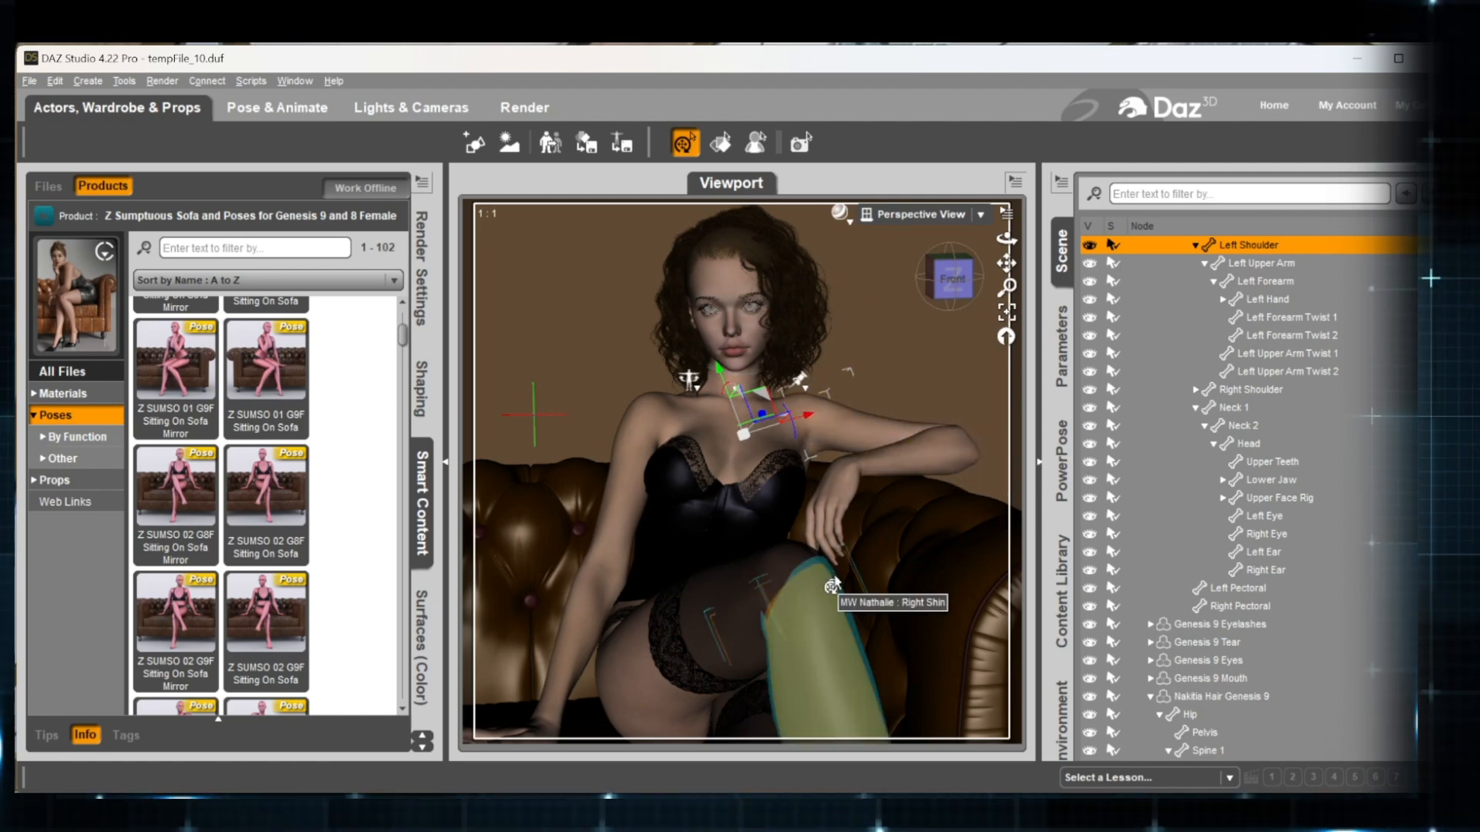
mouse_move(251, 362)
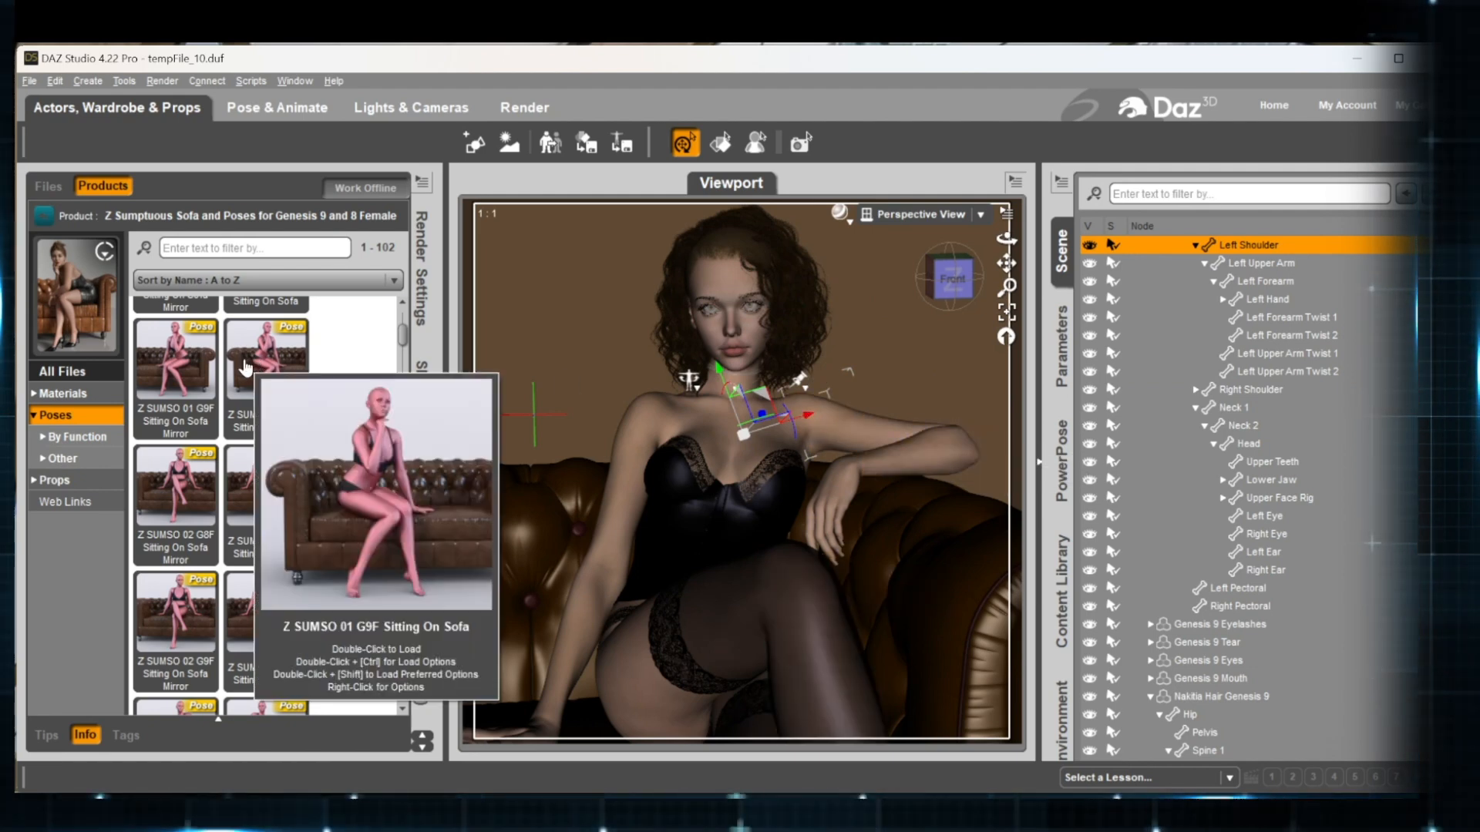
mouse_move(171, 360)
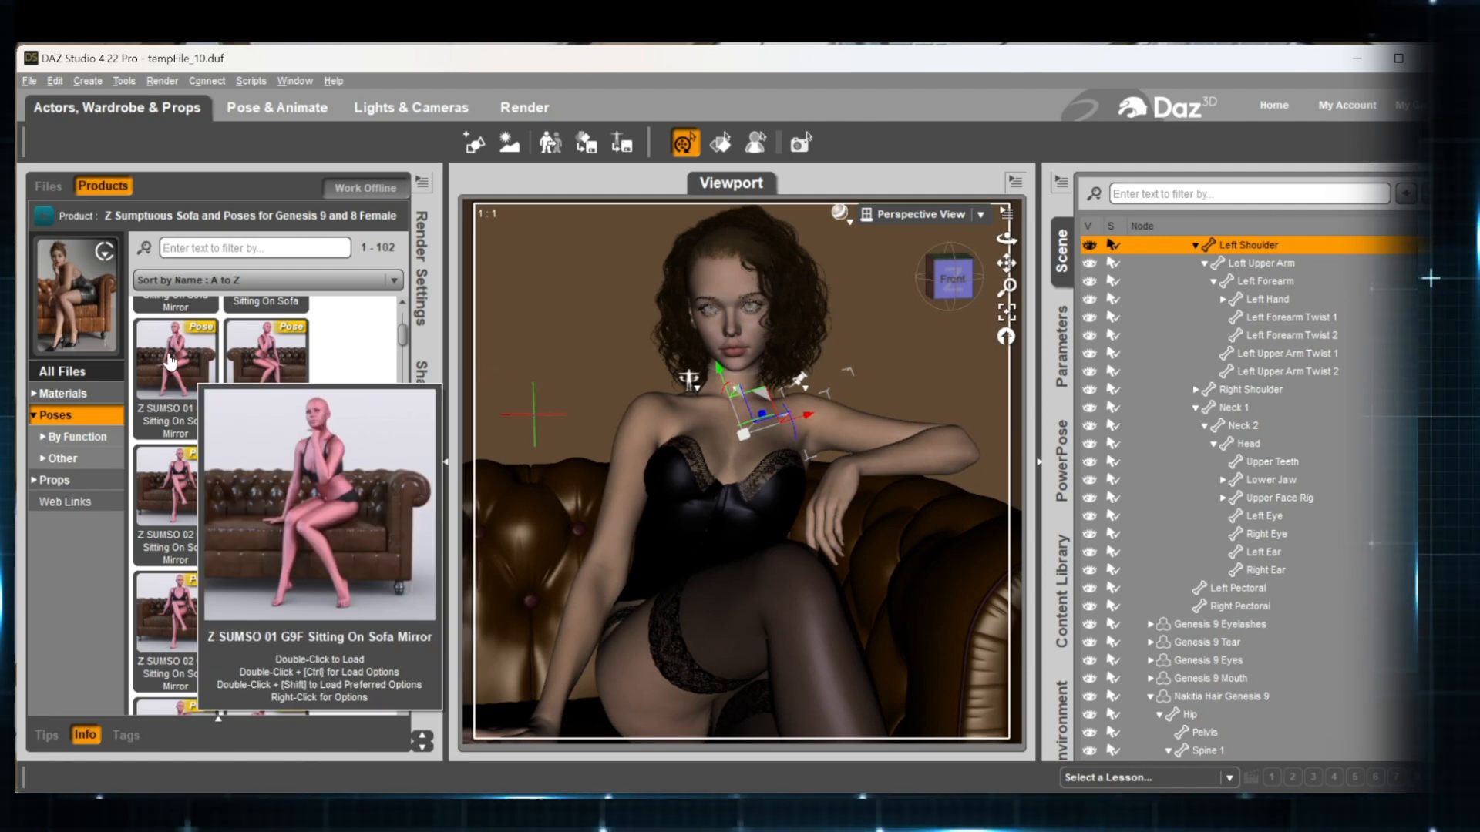
ctrl+double_click(171, 361)
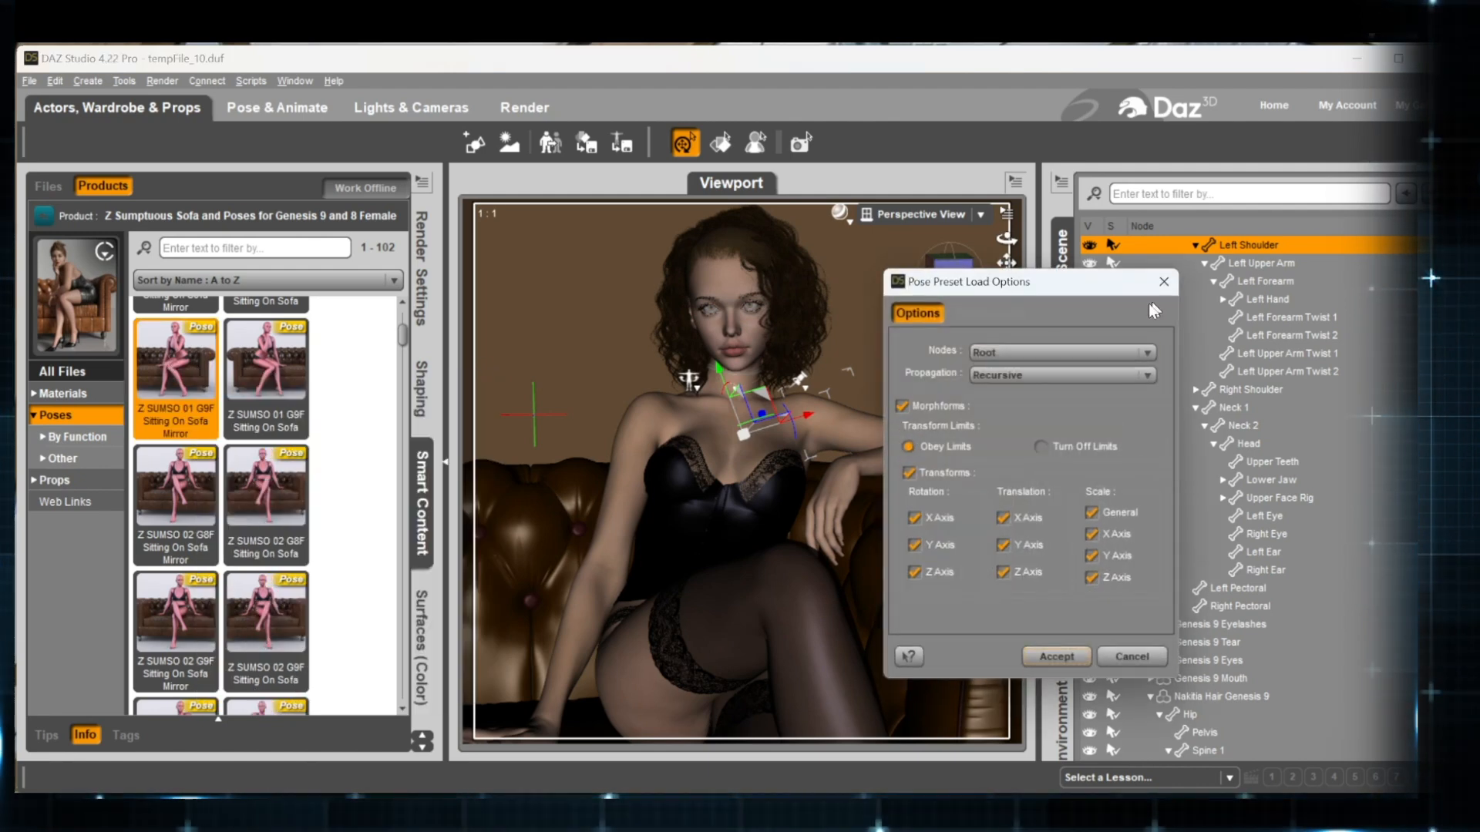
click(1124, 352)
click(1071, 371)
click(1059, 657)
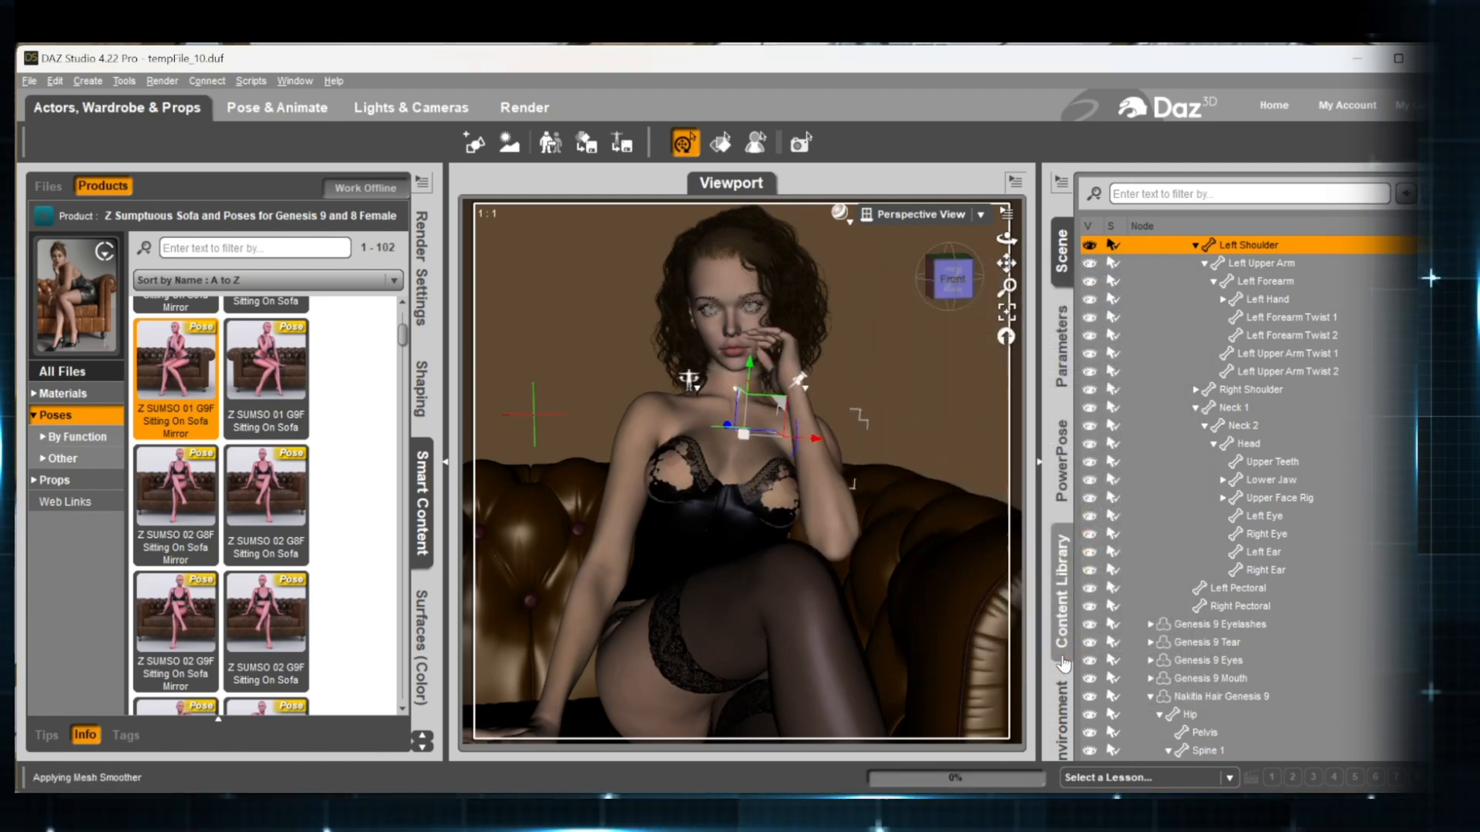
drag(954, 279, 929, 300)
scroll(865, 322, up, 3)
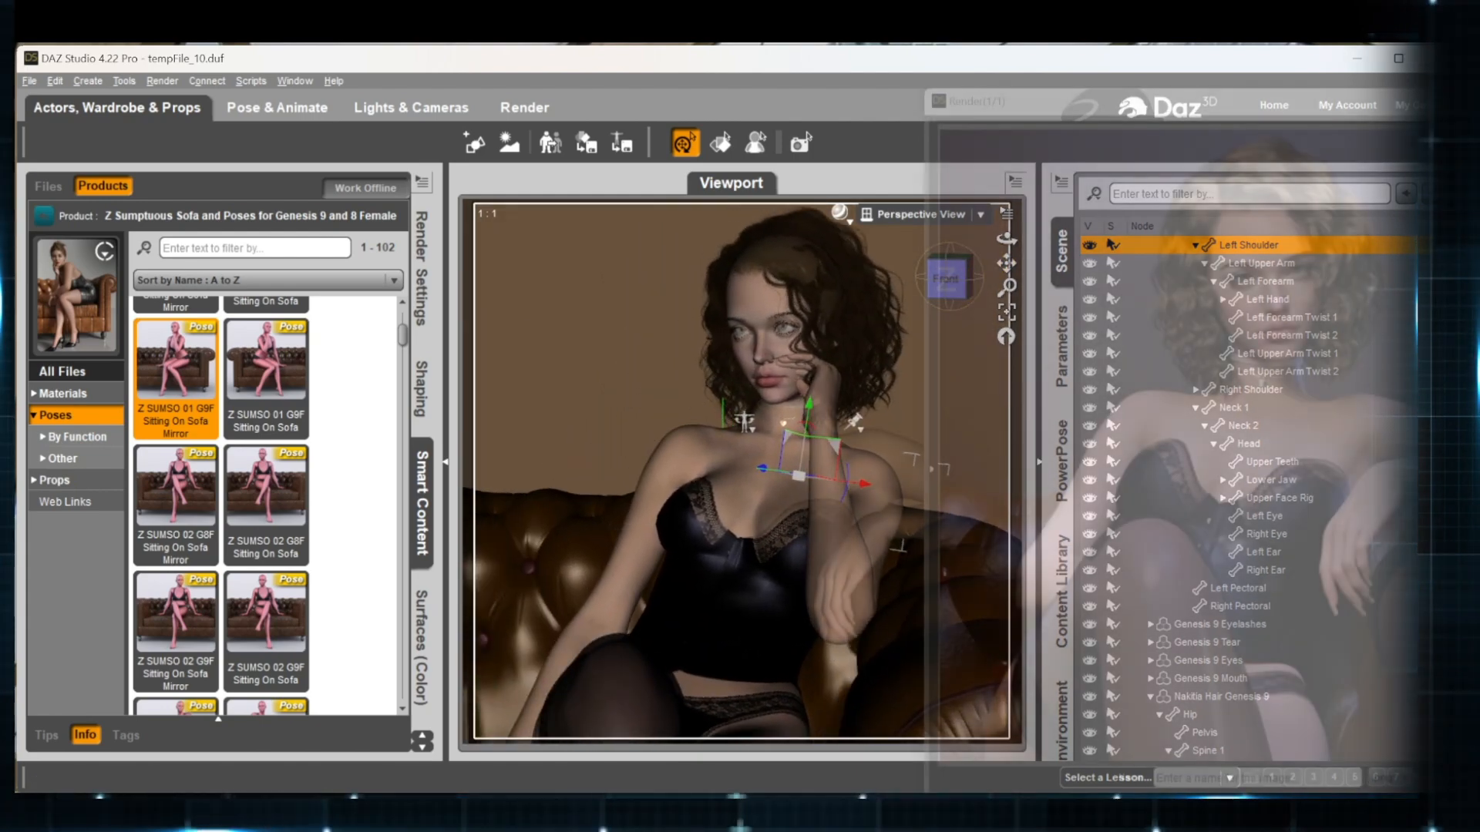